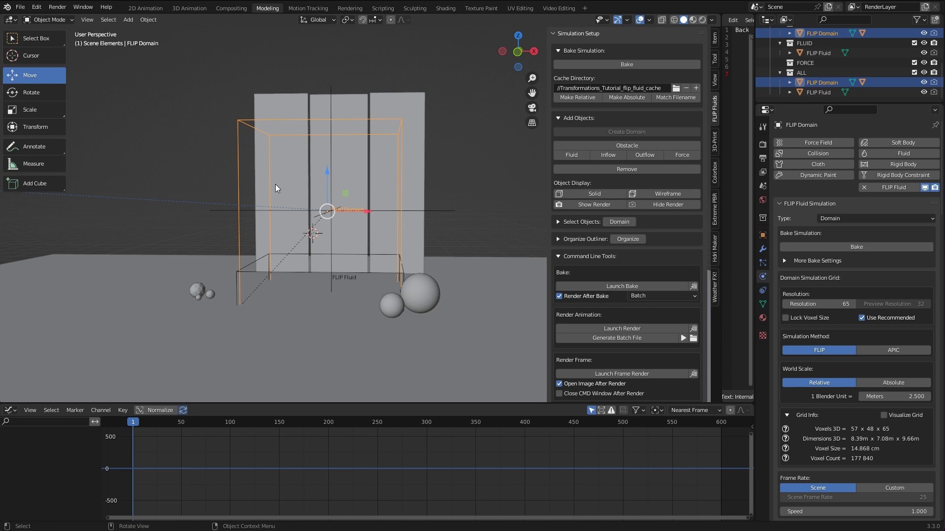
- Examine the panels, floor and spheres around the fluid domain in rendered shading, and return the viewport to solid shading
{"action": "scroll", "coordinate": [411, 225], "scroll_direction": "down", "scroll_amount": 3}
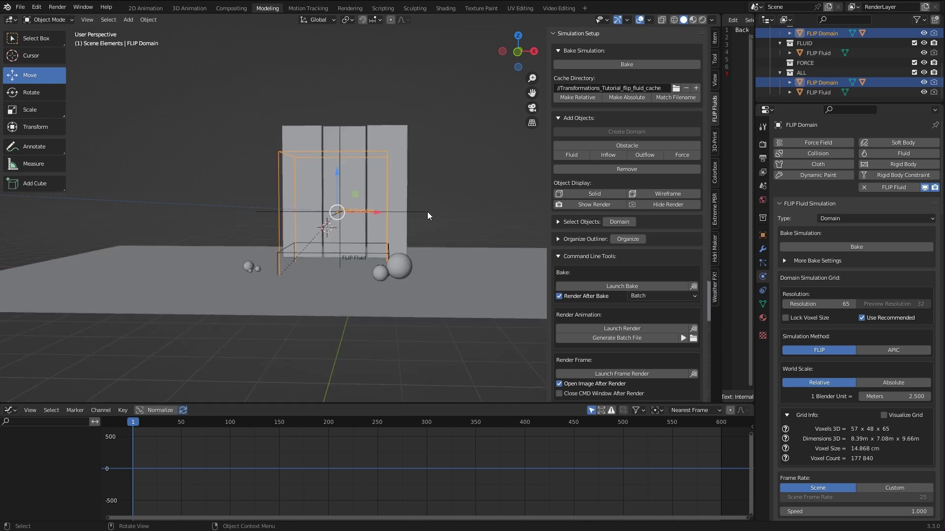
{"action": "middle_click_drag", "start_coordinate": [427, 212], "coordinate": [657, 45]}
{"action": "left_click", "coordinate": [702, 20]}
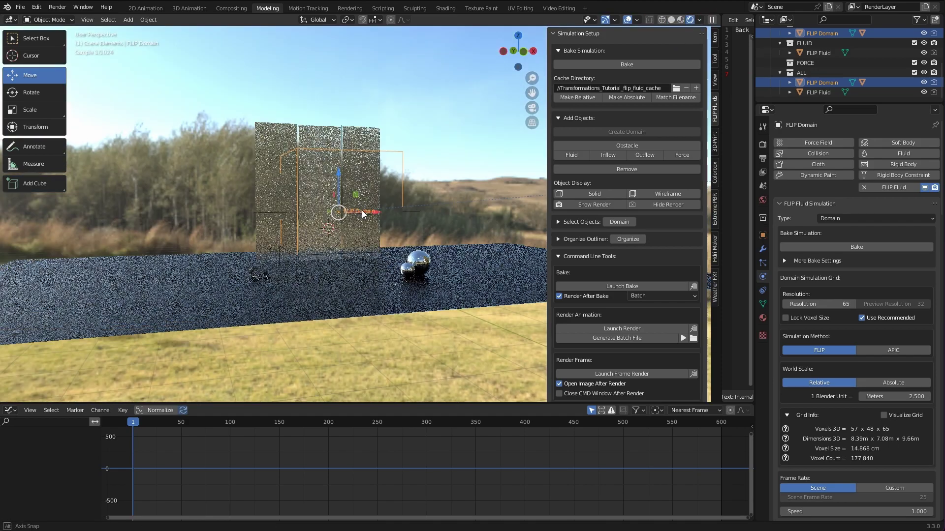
{"action": "mouse_move", "coordinate": [362, 211]}
{"action": "middle_mouse_down"}
{"action": "mouse_move", "coordinate": [312, 223]}
{"action": "mouse_move", "coordinate": [323, 232]}
{"action": "mouse_move", "coordinate": [356, 225]}
{"action": "mouse_move", "coordinate": [297, 221]}
{"action": "mouse_move", "coordinate": [353, 216]}
{"action": "middle_mouse_up"}
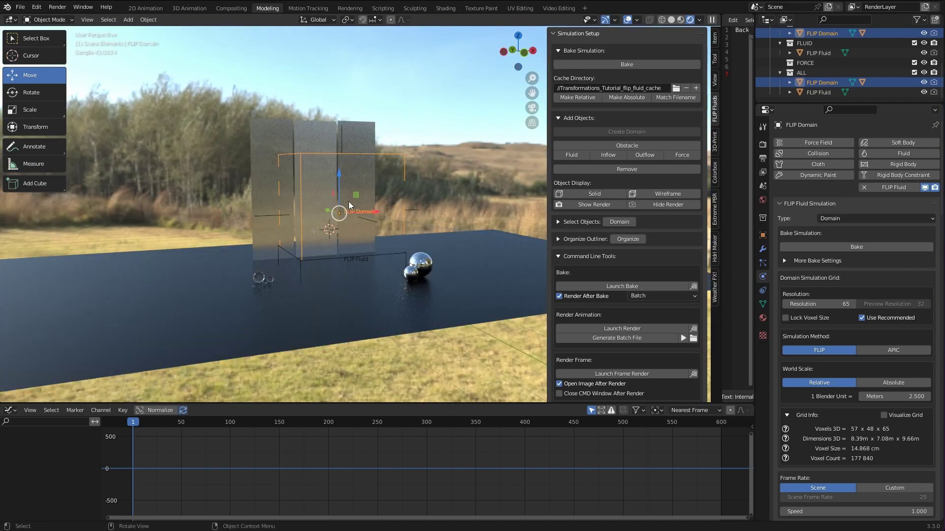
{"action": "scroll", "coordinate": [334, 181], "scroll_direction": "up", "scroll_amount": 3}
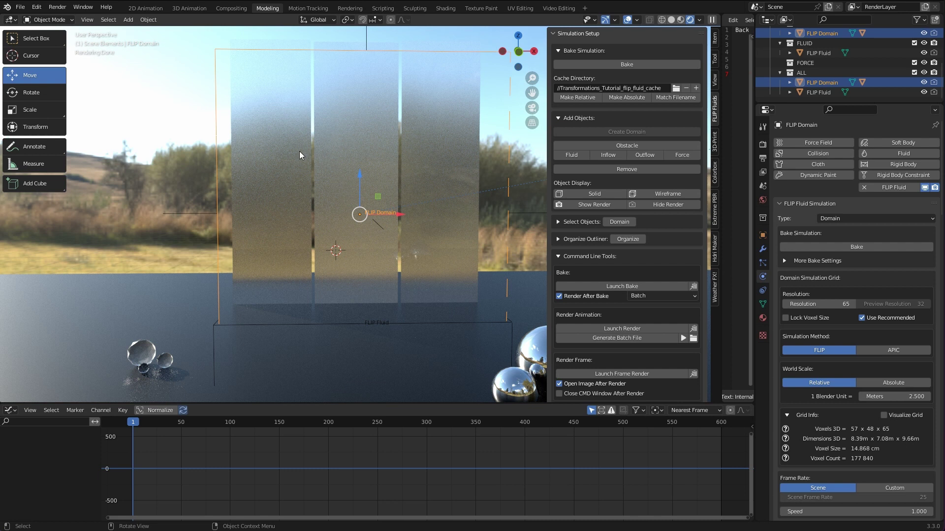
{"action": "scroll", "coordinate": [299, 152], "scroll_direction": "down", "scroll_amount": 1}
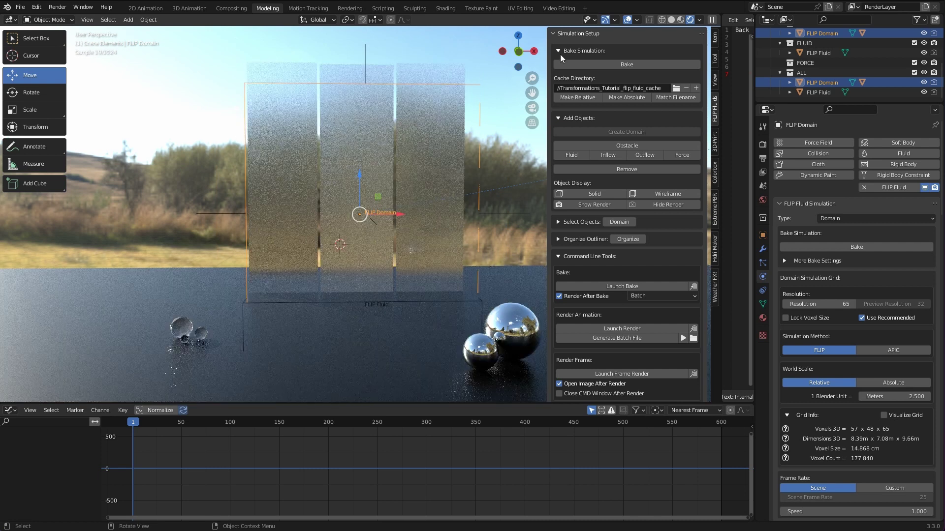
{"action": "left_click", "coordinate": [672, 19]}
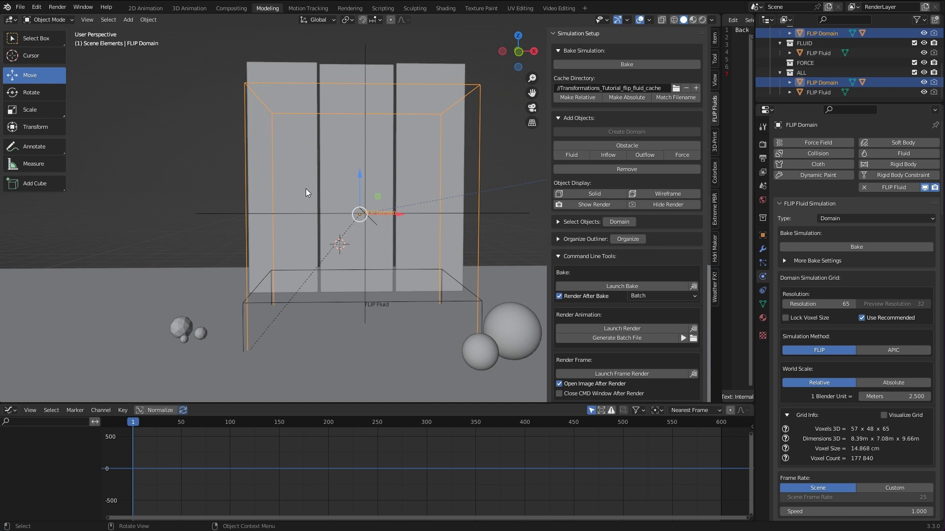
{"action": "middle_click_drag", "start_coordinate": [326, 185], "coordinate": [277, 148], "text": "shift"}
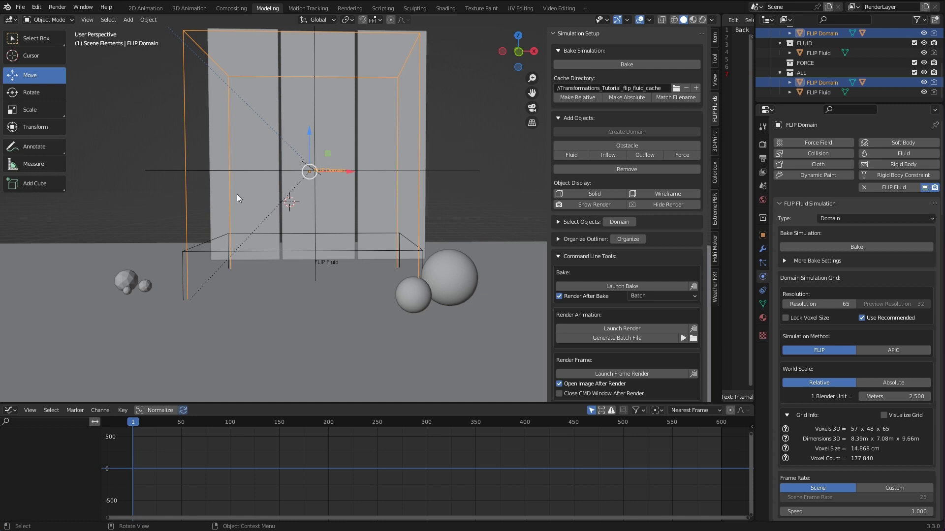
- Add a plain axes empty to the scene at the 3D cursor
{"action": "key", "text": "shift+a"}
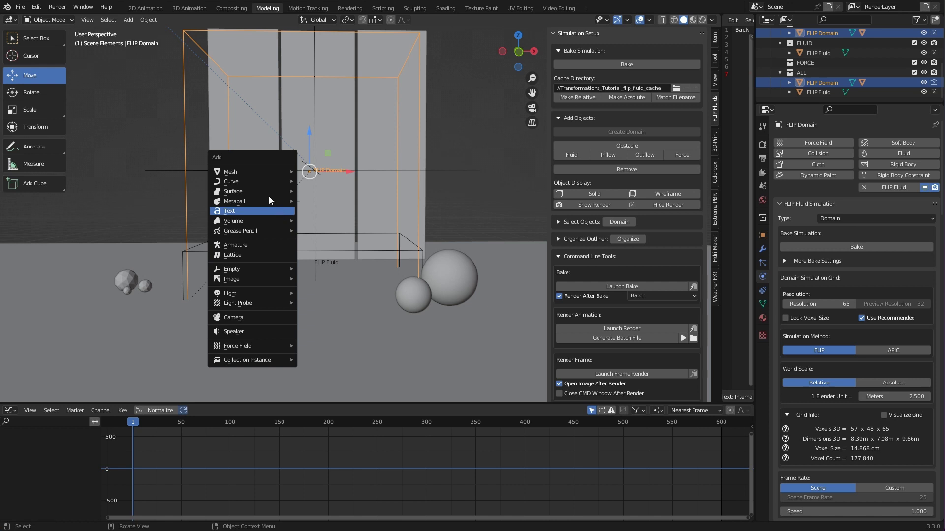
{"action": "mouse_move", "coordinate": [255, 268]}
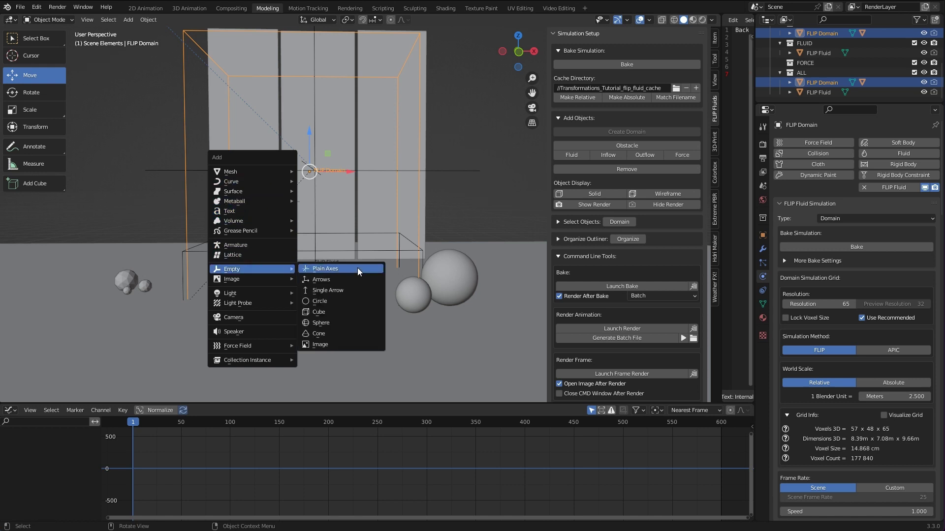
{"action": "left_click", "coordinate": [357, 270]}
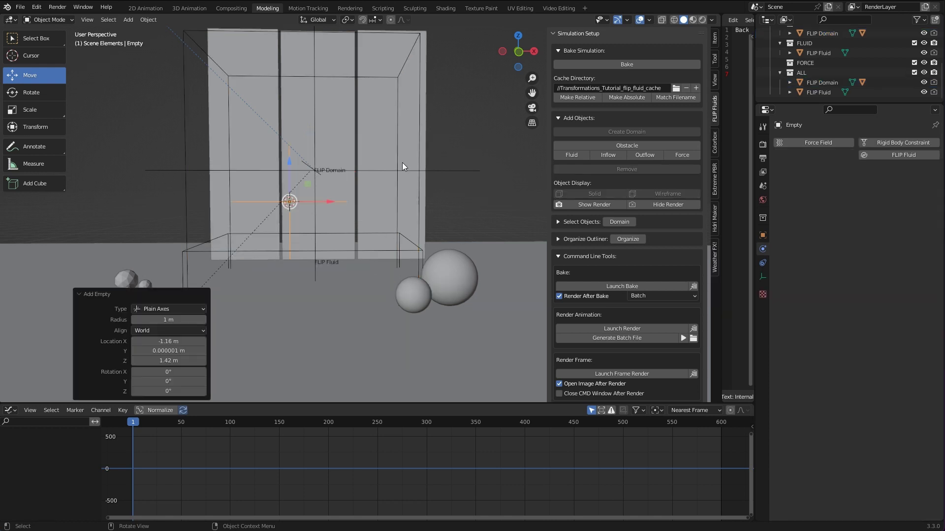
- Centre the empty in the domain from the top view and lower it into the fluid box from the front view
{"action": "key", "text": "KP_7"}
{"action": "key", "text": "g"}
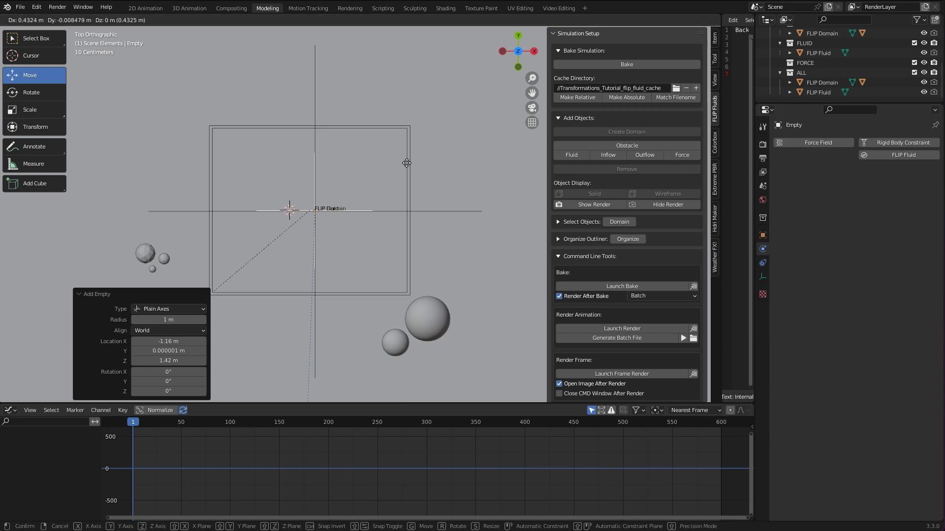
{"action": "left_click", "coordinate": [406, 163]}
{"action": "key", "text": "KP_1"}
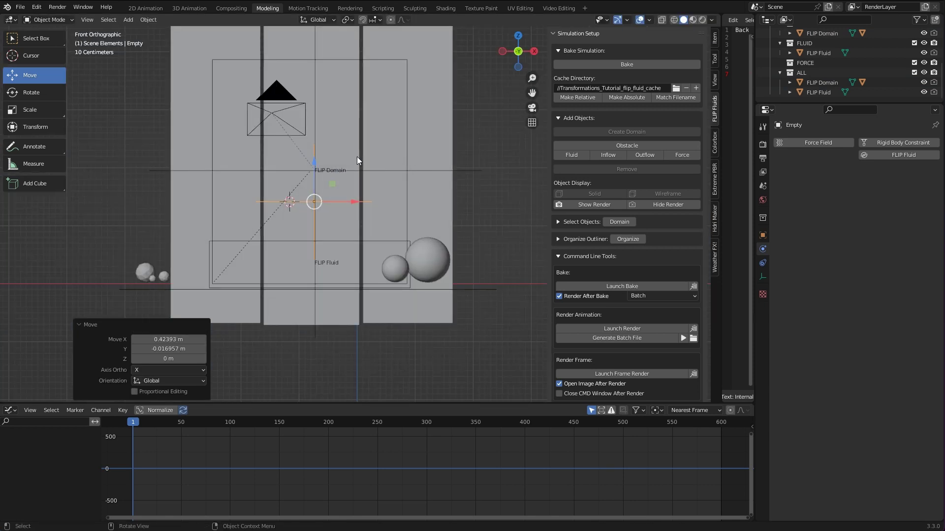
{"action": "left_click_drag", "start_coordinate": [315, 163], "coordinate": [311, 234]}
{"action": "left_click", "coordinate": [226, 241]}
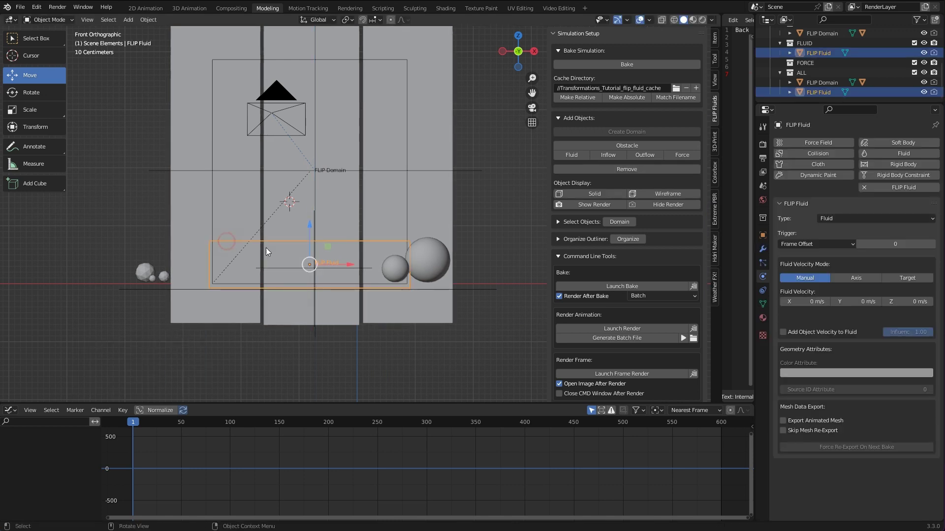
{"action": "left_click", "coordinate": [281, 268]}
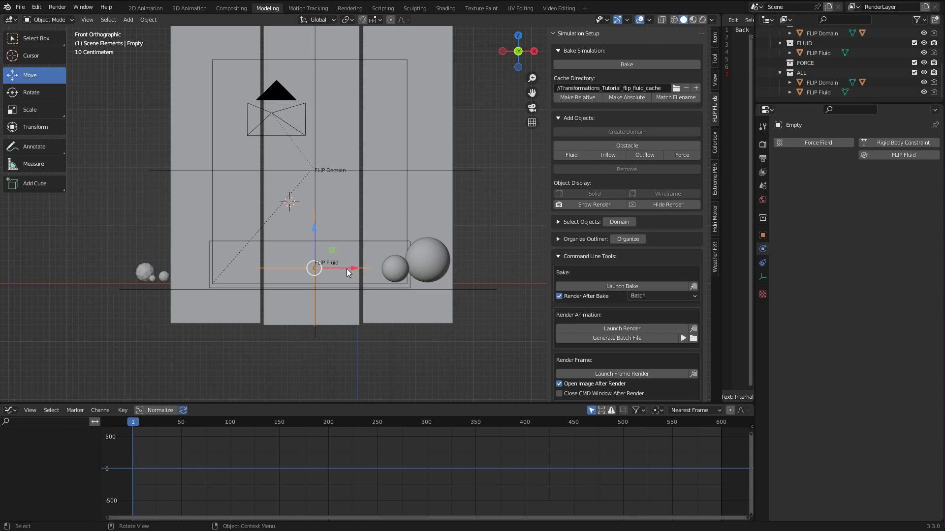
- Add a text object and rotate it 90° about the X axis so it stands upright
{"action": "scroll", "coordinate": [341, 268], "scroll_direction": "up", "scroll_amount": 2}
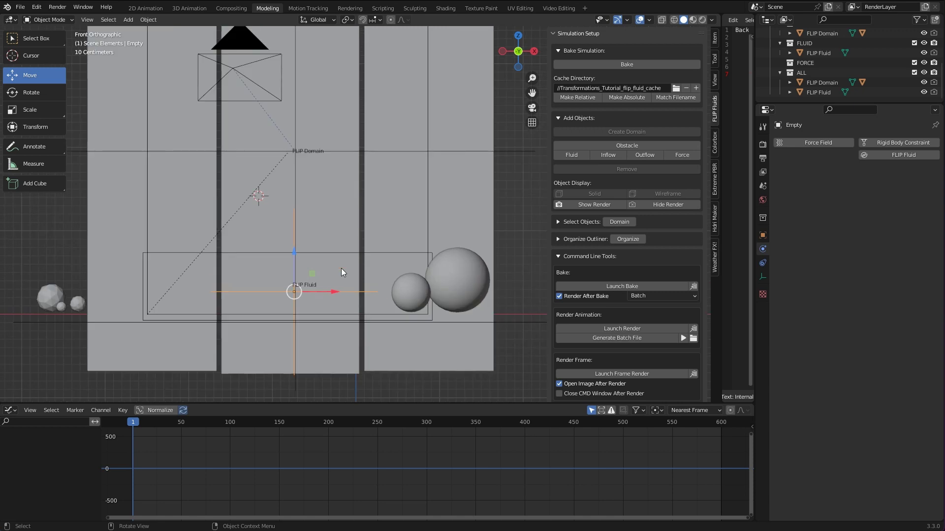
{"action": "scroll", "coordinate": [341, 268], "scroll_direction": "down", "scroll_amount": 3}
{"action": "key", "text": "shift+a"}
{"action": "mouse_move", "coordinate": [348, 283]}
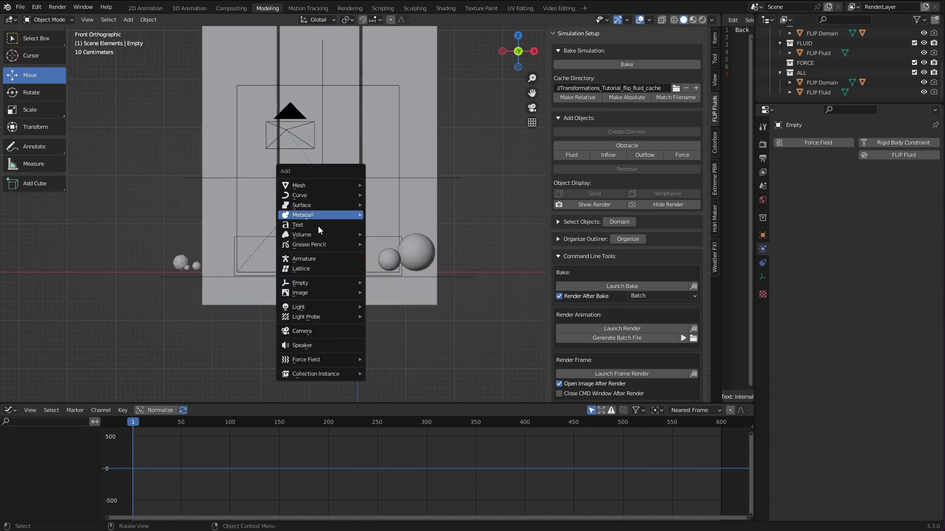
{"action": "left_click", "coordinate": [318, 226]}
{"action": "type", "text": "rx90"}
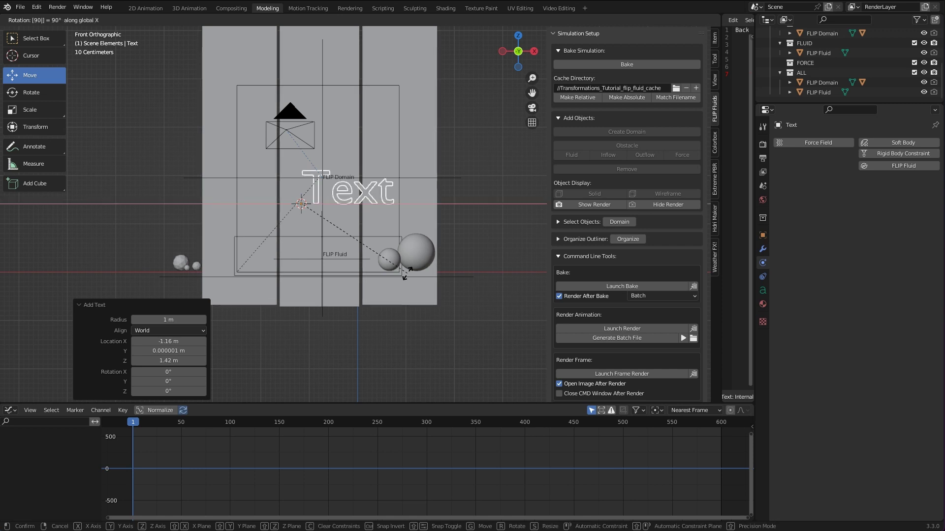
{"action": "key", "text": "Return"}
- Replace the text object's default wording with the number 4
{"action": "key", "text": "Tab"}
{"action": "key", "text": "BackSpace"}
{"action": "key", "text": "BackSpace"}
{"action": "key", "text": "BackSpace"}
{"action": "key", "text": "BackSpace"}
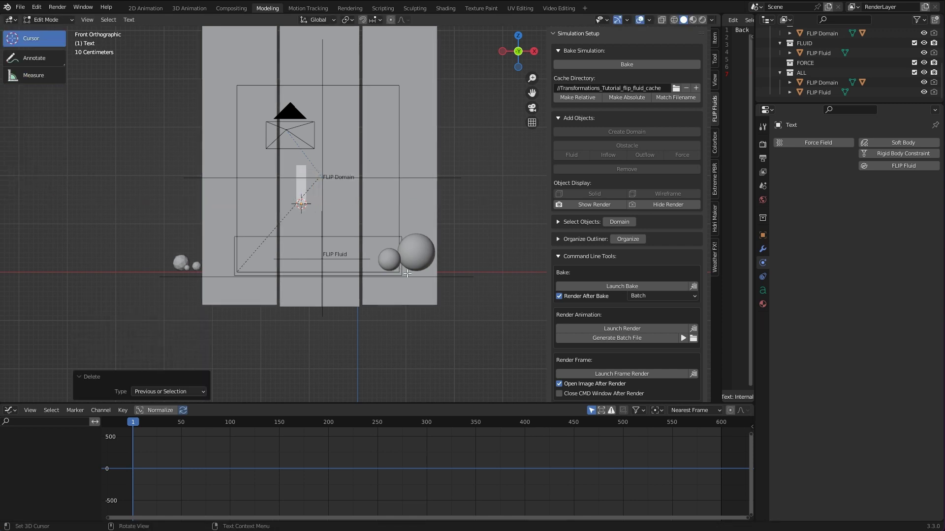
{"action": "type", "text": "4"}
{"action": "key", "text": "Tab"}
- Scale the number 4 up about 3.4 times and move it about -0.57 m in X and -0.54 m in Z
{"action": "scroll", "coordinate": [414, 265], "scroll_direction": "up", "scroll_amount": 1}
{"action": "scroll", "coordinate": [364, 237], "scroll_direction": "up", "scroll_amount": 2}
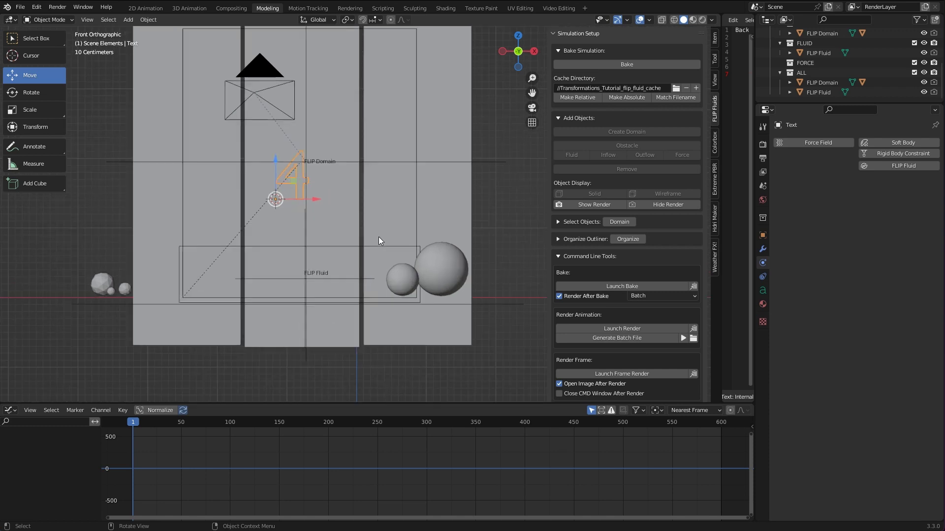
{"action": "scroll", "coordinate": [344, 229], "scroll_direction": "down", "scroll_amount": 1}
{"action": "key", "text": "s"}
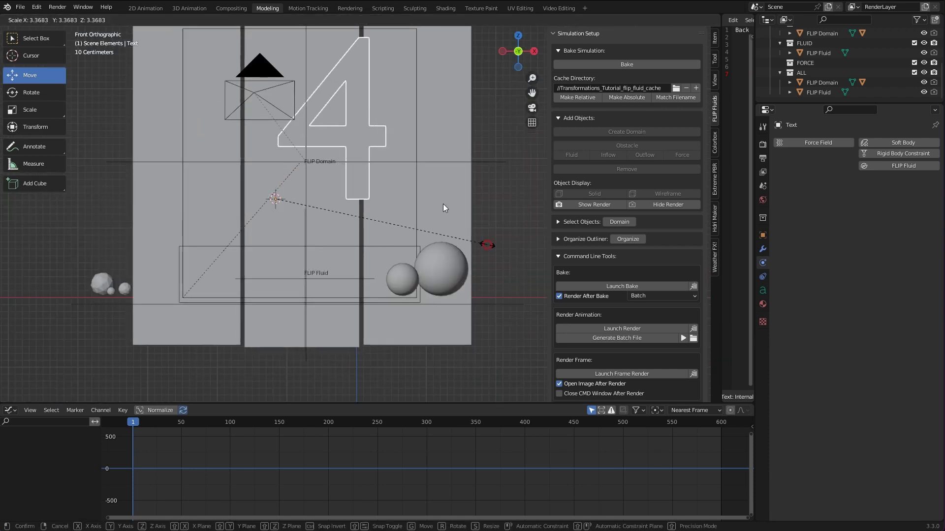
{"action": "left_click", "coordinate": [475, 243]}
{"action": "key", "text": "g"}
{"action": "left_click", "coordinate": [450, 203]}
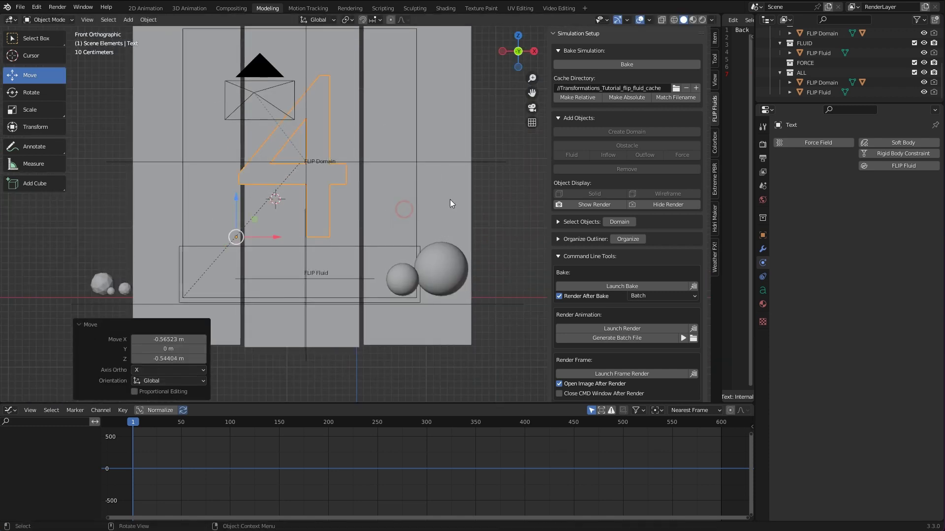
- Lower the number 4 about 0.06 m along Z, just above the fluid box
{"action": "scroll", "coordinate": [448, 199], "scroll_direction": "down", "scroll_amount": 1}
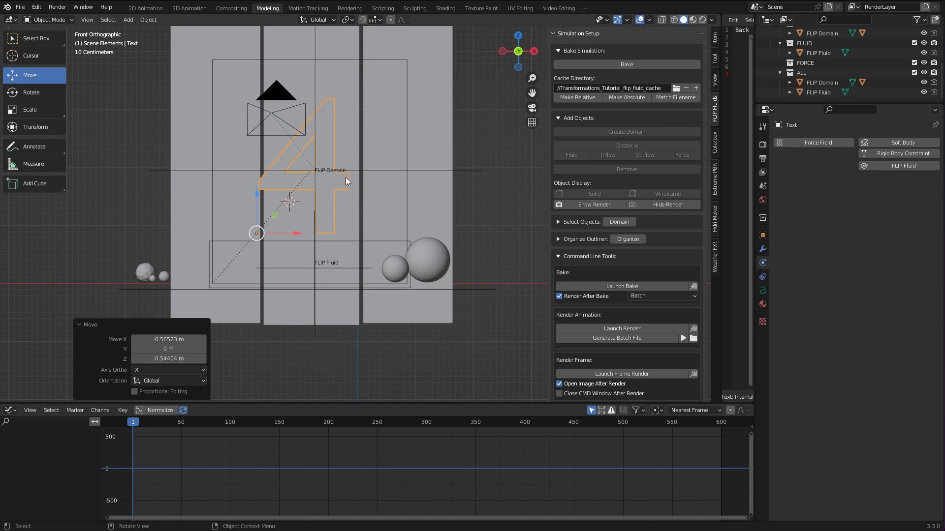
{"action": "key", "text": "g"}
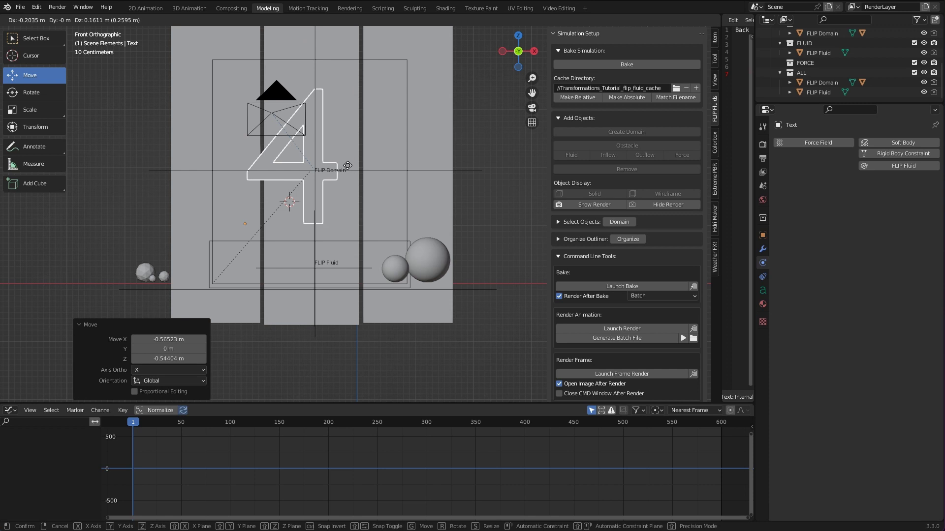
{"action": "right_click", "coordinate": [333, 231]}
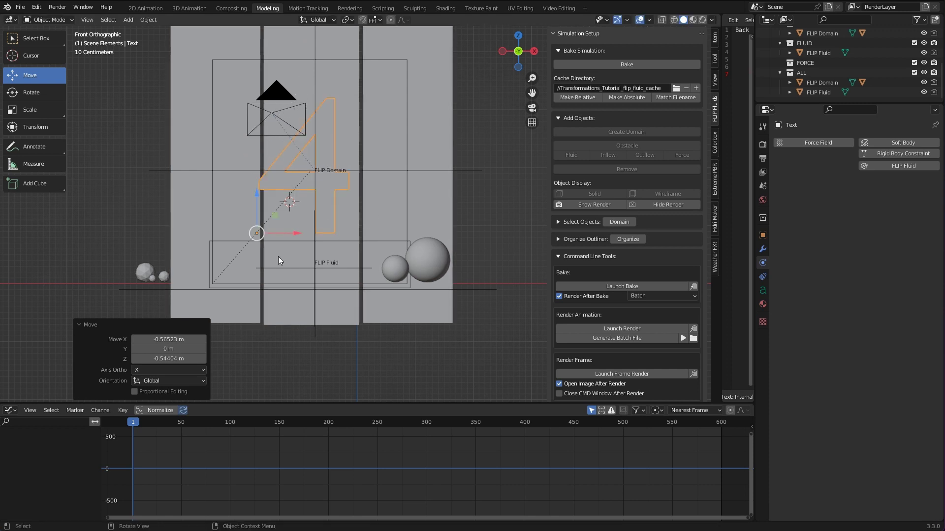
{"action": "scroll", "coordinate": [278, 261], "scroll_direction": "up", "scroll_amount": 4}
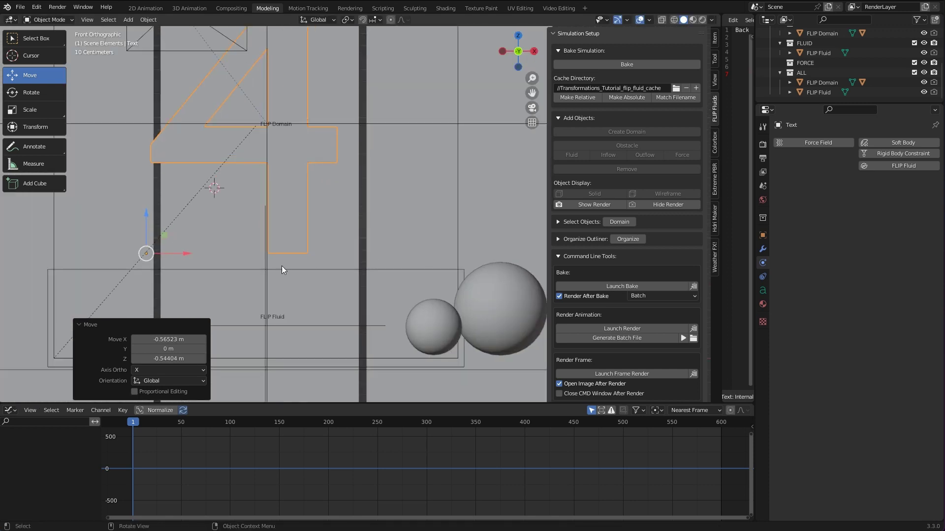
{"action": "scroll", "coordinate": [287, 312], "scroll_direction": "down", "scroll_amount": 3}
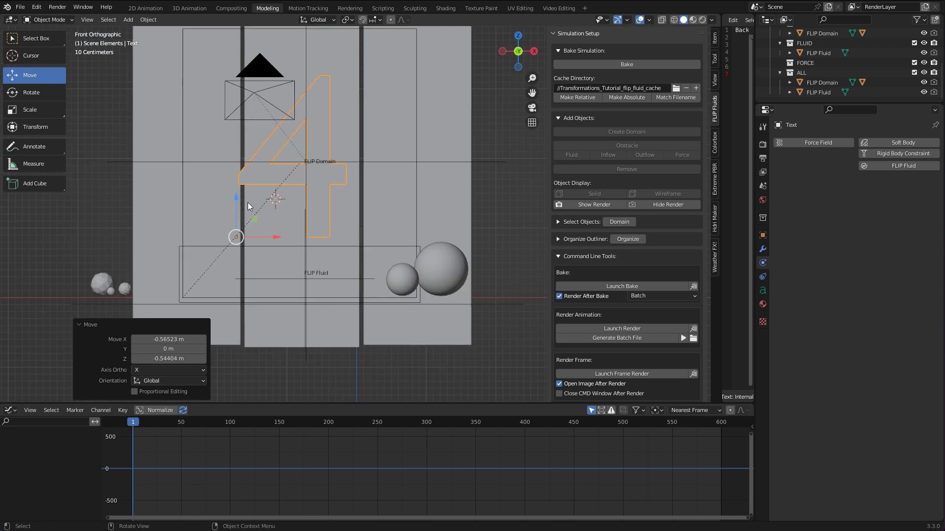
{"action": "left_click_drag", "start_coordinate": [243, 219], "coordinate": [314, 188]}
- Convert the number 4 text object to a mesh
{"action": "key", "text": "KP_7"}
{"action": "middle_click_drag", "start_coordinate": [314, 188], "coordinate": [423, 239]}
{"action": "scroll", "coordinate": [420, 238], "scroll_direction": "up", "scroll_amount": 6}
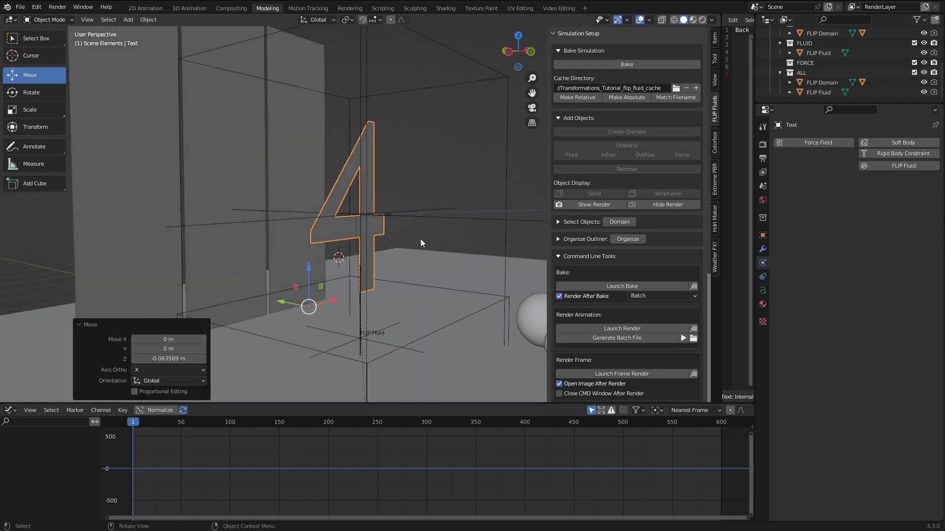
{"action": "scroll", "coordinate": [420, 239], "scroll_direction": "down", "scroll_amount": 4}
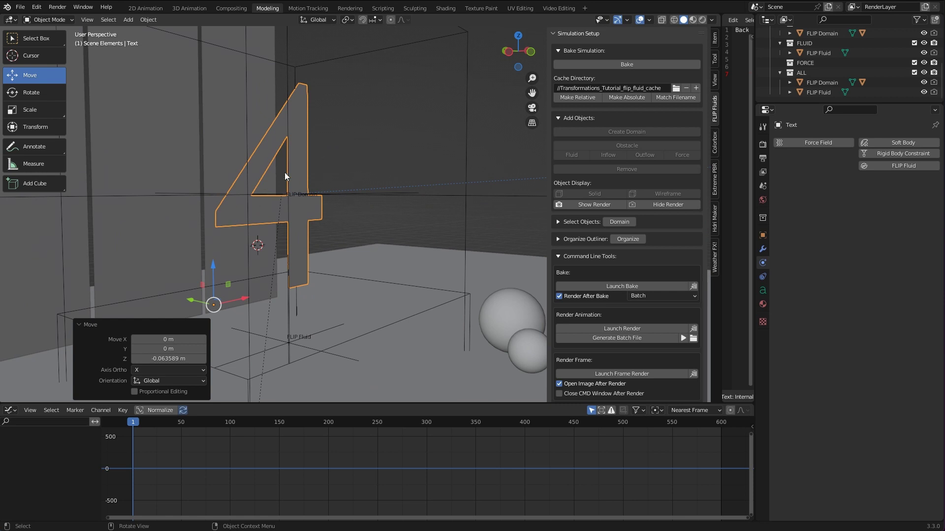
{"action": "middle_click_drag", "start_coordinate": [275, 200], "coordinate": [260, 229]}
{"action": "middle_click_drag", "start_coordinate": [361, 229], "coordinate": [309, 211]}
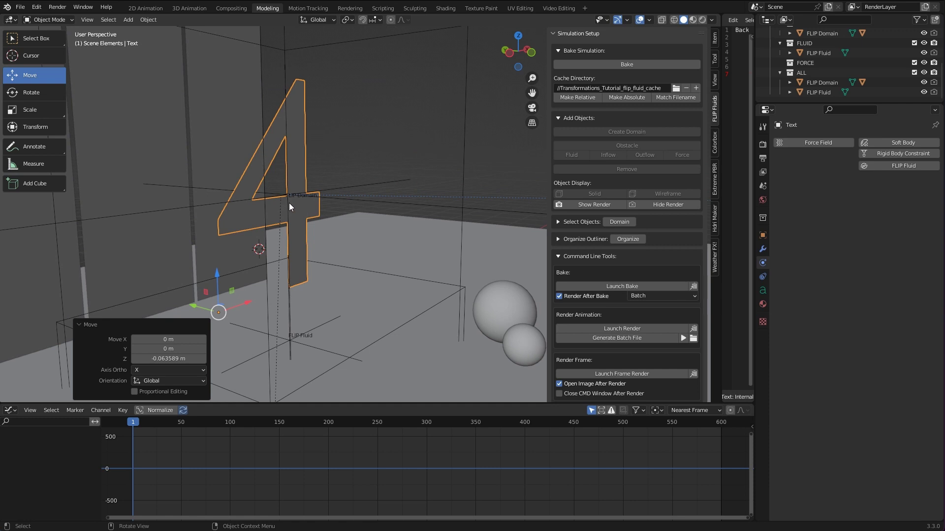
{"action": "key", "text": "F3"}
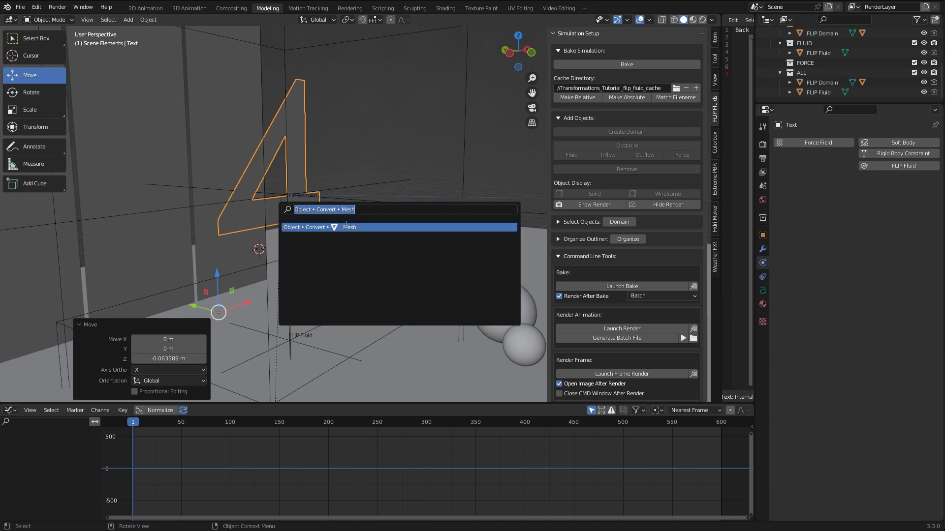
{"action": "type", "text": "mesh"}
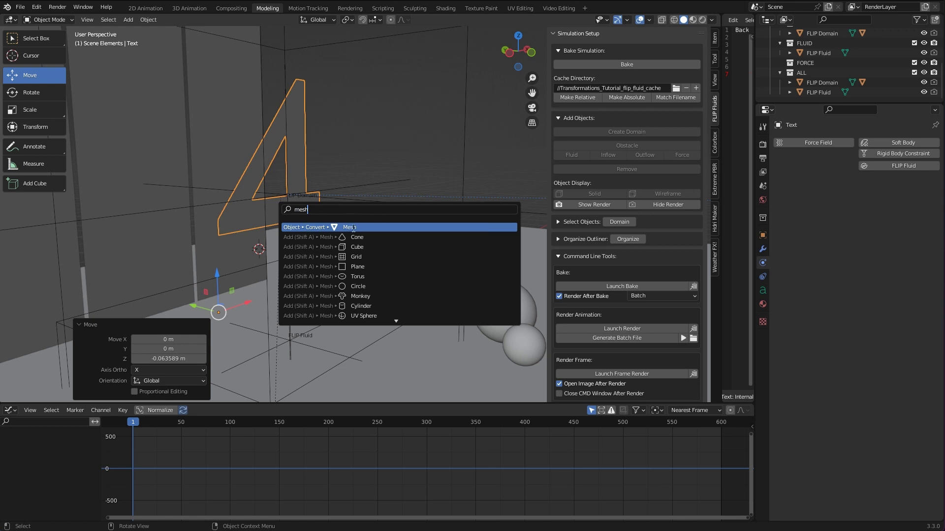
{"action": "left_click", "coordinate": [363, 229]}
- Examine the mesh geometry of the number 4 in Edit Mode and return to Object Mode
{"action": "scroll", "coordinate": [365, 228], "scroll_direction": "down", "scroll_amount": 3}
{"action": "scroll", "coordinate": [365, 228], "scroll_direction": "up", "scroll_amount": 1}
{"action": "key", "text": "Tab"}
{"action": "middle_click_drag", "start_coordinate": [365, 228], "coordinate": [314, 218]}
{"action": "scroll", "coordinate": [319, 210], "scroll_direction": "up", "scroll_amount": 5}
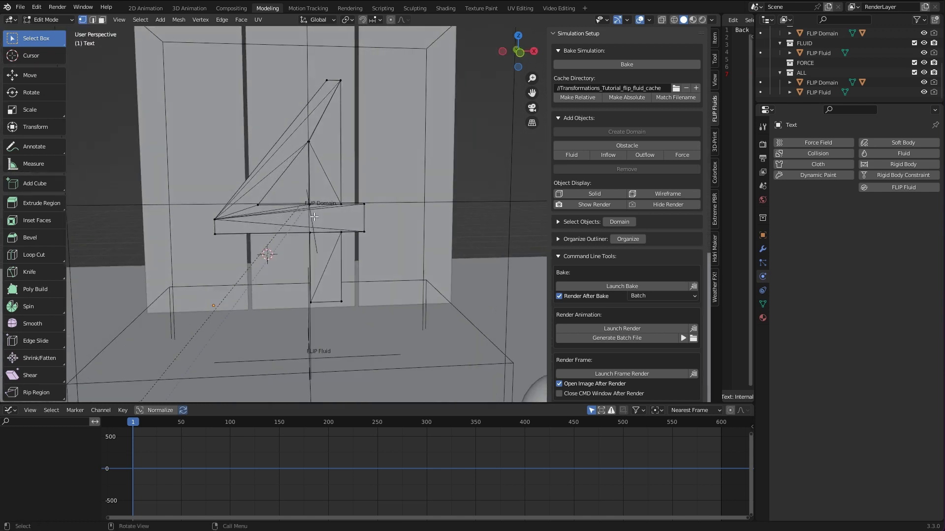
{"action": "key", "text": "Tab"}
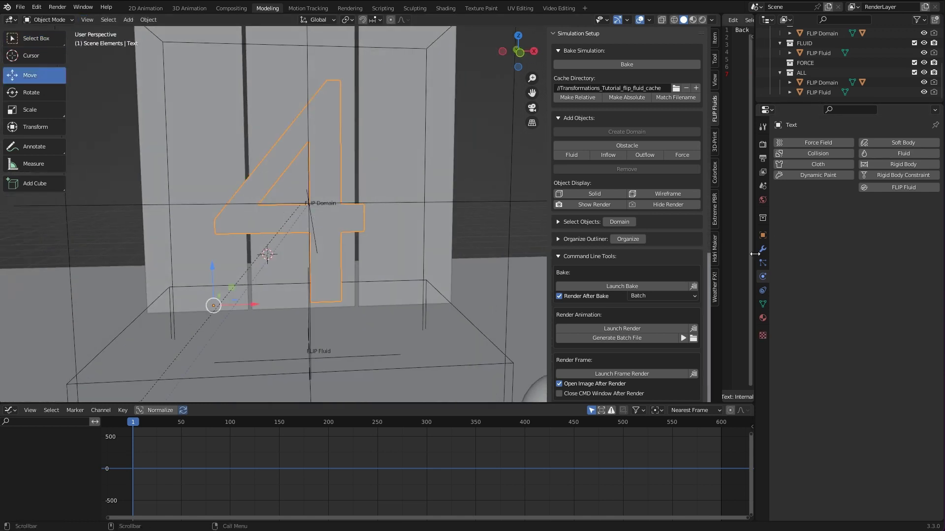
- Add a Solidify modifier to the number 4 with a thickness of 0.25 m
{"action": "left_click", "coordinate": [763, 249]}
{"action": "left_click", "coordinate": [807, 142]}
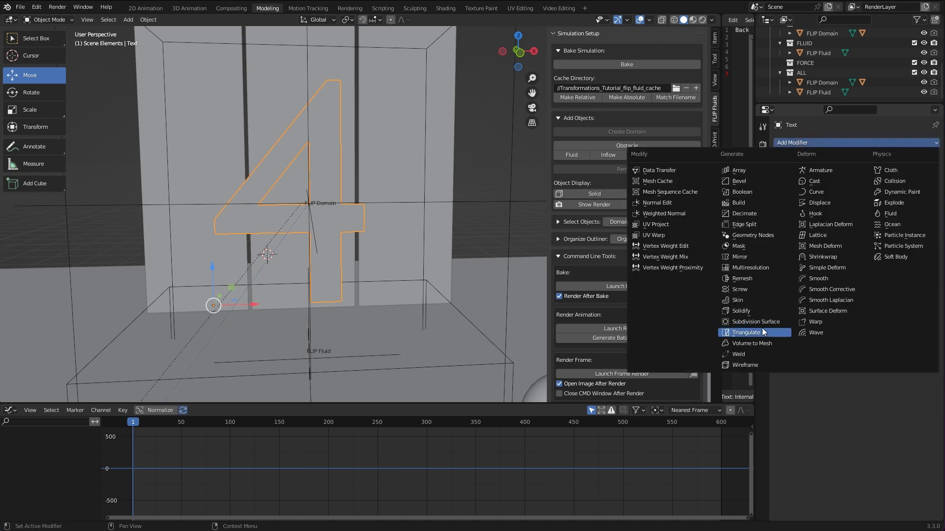
{"action": "left_click", "coordinate": [748, 311]}
{"action": "middle_click_drag", "start_coordinate": [374, 274], "coordinate": [354, 246]}
{"action": "left_click_drag", "start_coordinate": [911, 183], "coordinate": [943, 183]}
{"action": "scroll", "coordinate": [312, 256], "scroll_direction": "down", "scroll_amount": 4}
{"action": "middle_click_drag", "start_coordinate": [311, 256], "coordinate": [344, 248]}
{"action": "double_click", "coordinate": [896, 186]}
{"action": "type", "text": "0.25"}
{"action": "key", "text": "Return"}
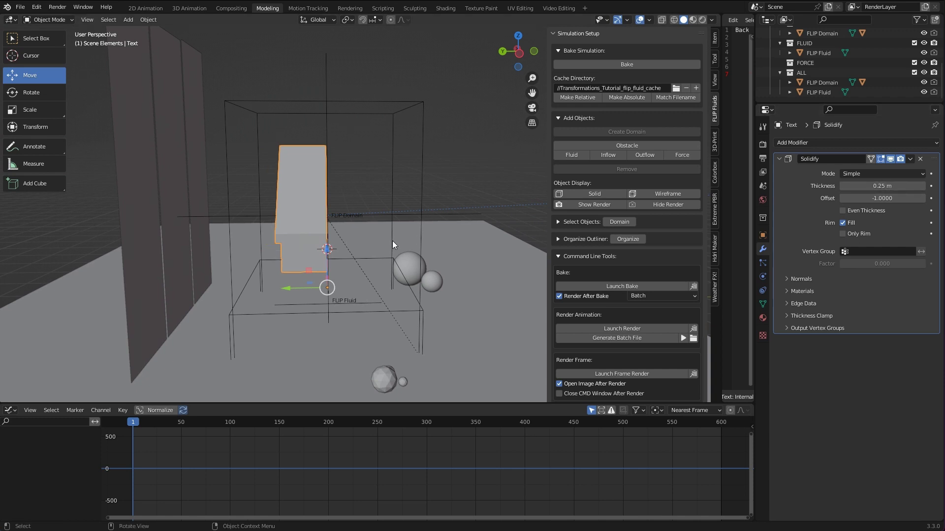
- Apply the Solidify modifier to the number 4
{"action": "left_click", "coordinate": [779, 158]}
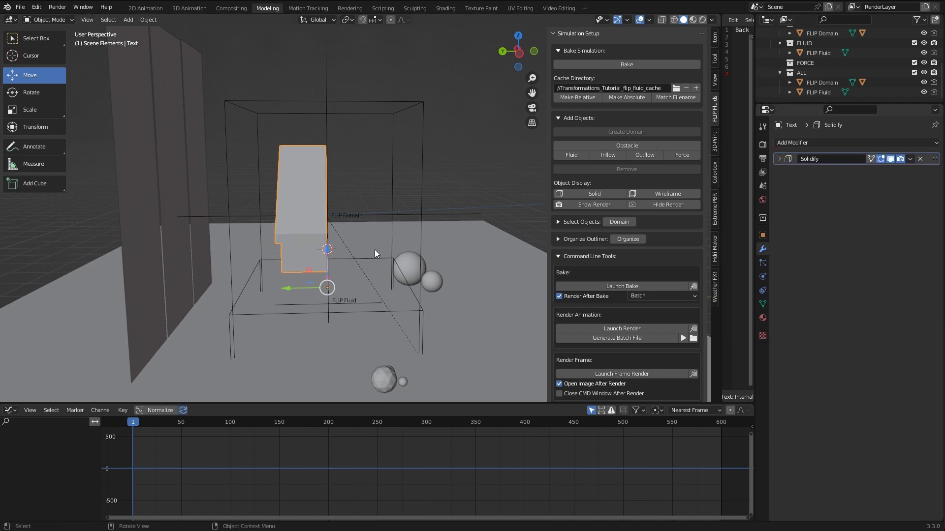
{"action": "scroll", "coordinate": [378, 241], "scroll_direction": "up", "scroll_amount": 4}
{"action": "middle_click_drag", "start_coordinate": [385, 251], "coordinate": [324, 245]}
{"action": "left_click", "coordinate": [911, 158]}
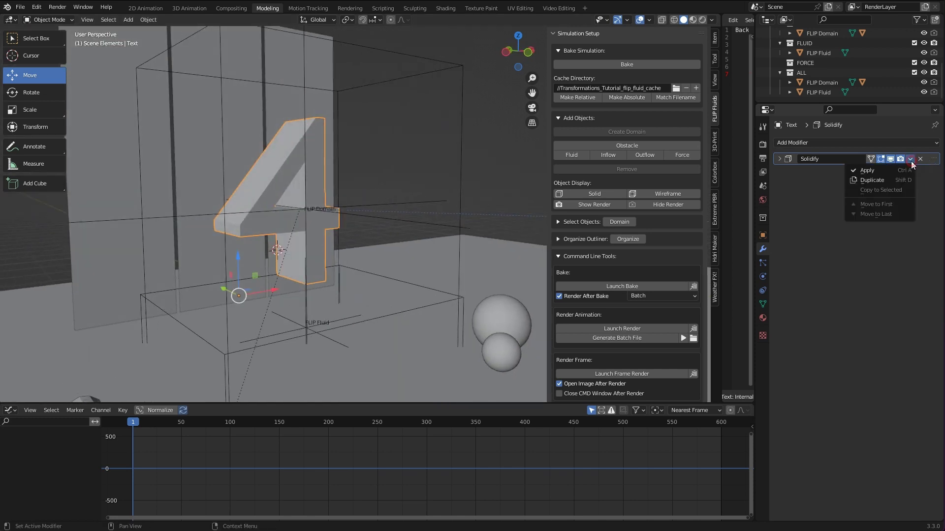
{"action": "left_click", "coordinate": [880, 170]}
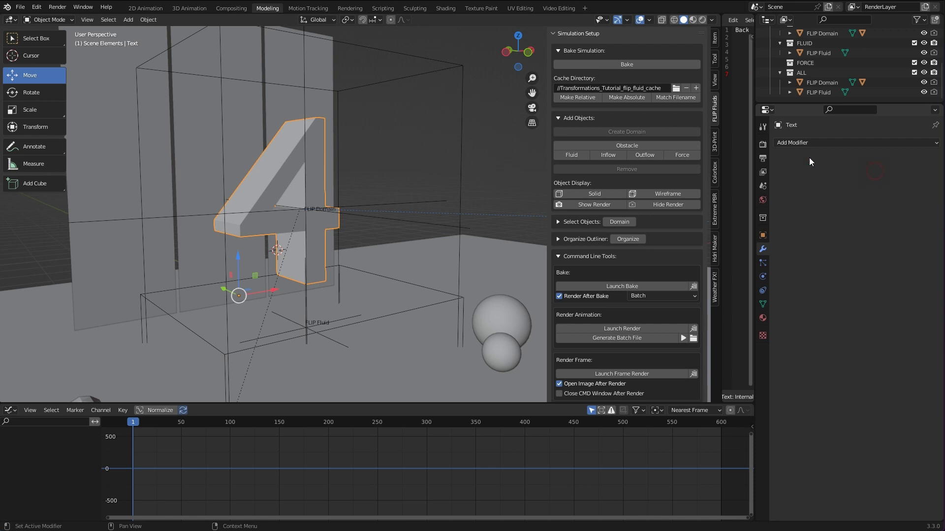
- Add a Remesh modifier to the number 4 in Sharp mode with a scale of 0.99
{"action": "left_click", "coordinate": [808, 142]}
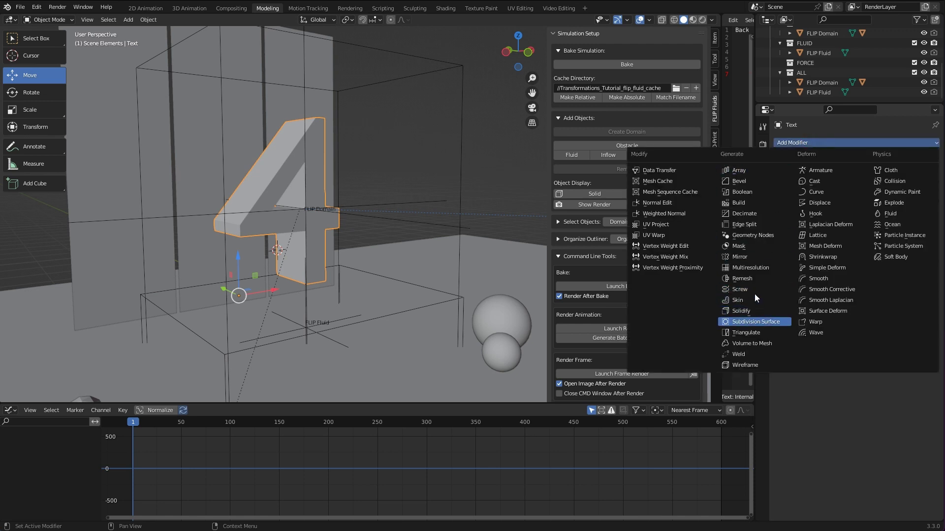
{"action": "left_click", "coordinate": [753, 278]}
{"action": "left_click", "coordinate": [875, 174]}
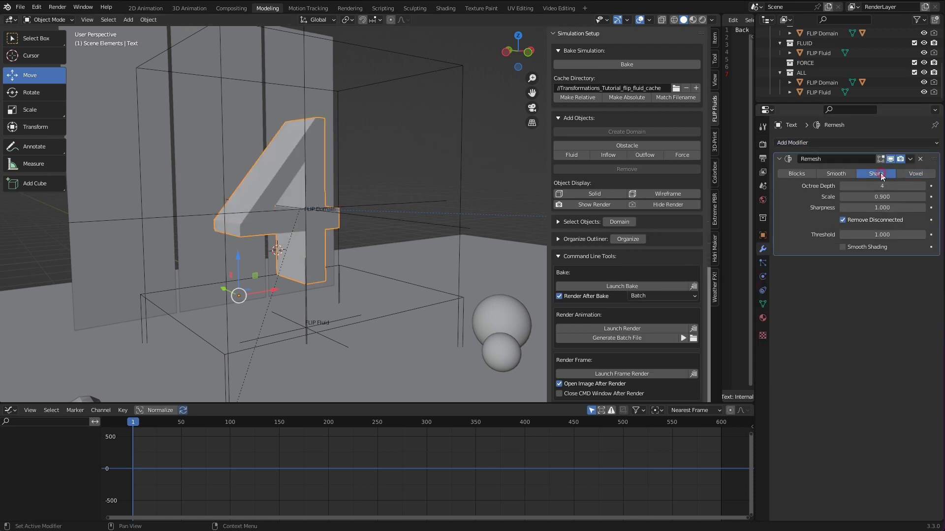
{"action": "left_click", "coordinate": [896, 196]}
{"action": "type", "text": "0.99"}
{"action": "key", "text": "Return"}
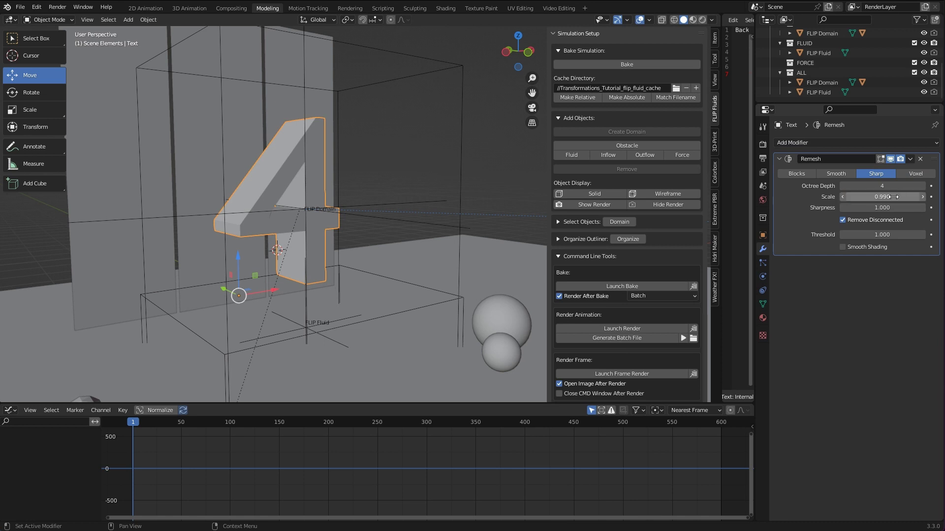
- Turn off Remove Disconnected in the Remesh modifier and raise its octree depth to 5
{"action": "scroll", "coordinate": [381, 237], "scroll_direction": "up", "scroll_amount": 4}
{"action": "middle_click_drag", "start_coordinate": [400, 226], "coordinate": [360, 240]}
{"action": "key", "text": "Tab"}
{"action": "scroll", "coordinate": [379, 246], "scroll_direction": "up", "scroll_amount": 4}
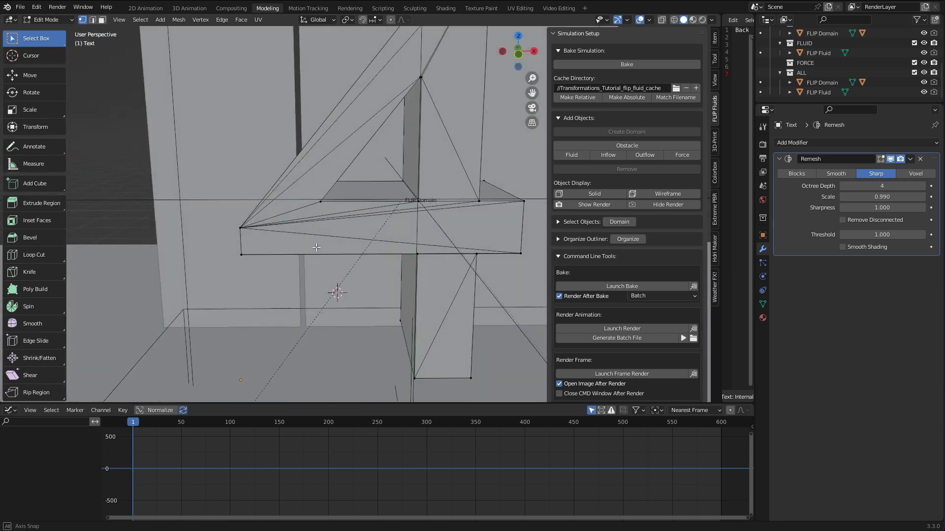
{"action": "key", "text": "Tab"}
{"action": "scroll", "coordinate": [374, 205], "scroll_direction": "up", "scroll_amount": 4}
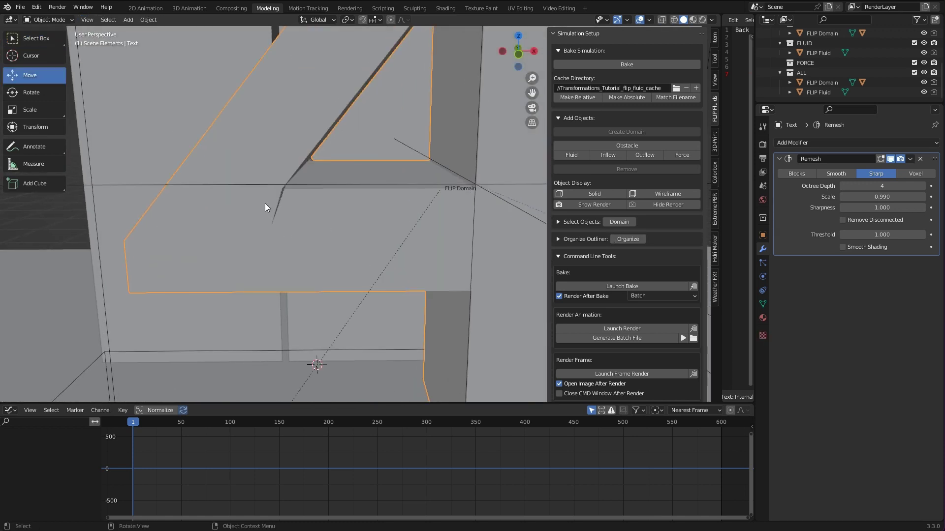
{"action": "key", "text": "a"}
{"action": "left_click", "coordinate": [296, 196]}
{"action": "left_click", "coordinate": [921, 186]}
{"action": "scroll", "coordinate": [412, 260], "scroll_direction": "down", "scroll_amount": 2}
{"action": "scroll", "coordinate": [412, 256], "scroll_direction": "down", "scroll_amount": 3}
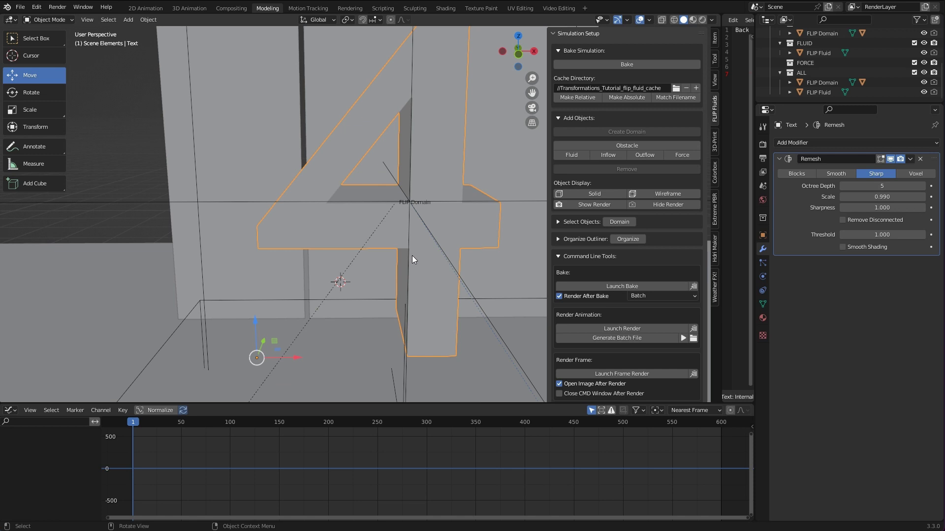
- Apply the Remesh modifier and check the number 4's new topology in Edit Mode, ending in Object Mode
{"action": "left_click", "coordinate": [909, 159]}
{"action": "left_click", "coordinate": [884, 169]}
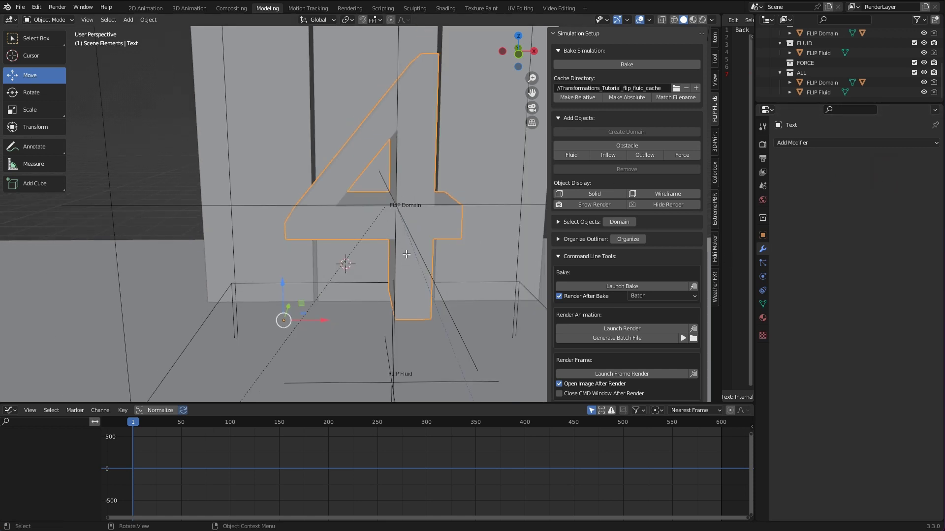
{"action": "key", "text": "Tab"}
{"action": "middle_click_drag", "start_coordinate": [379, 241], "coordinate": [483, 222]}
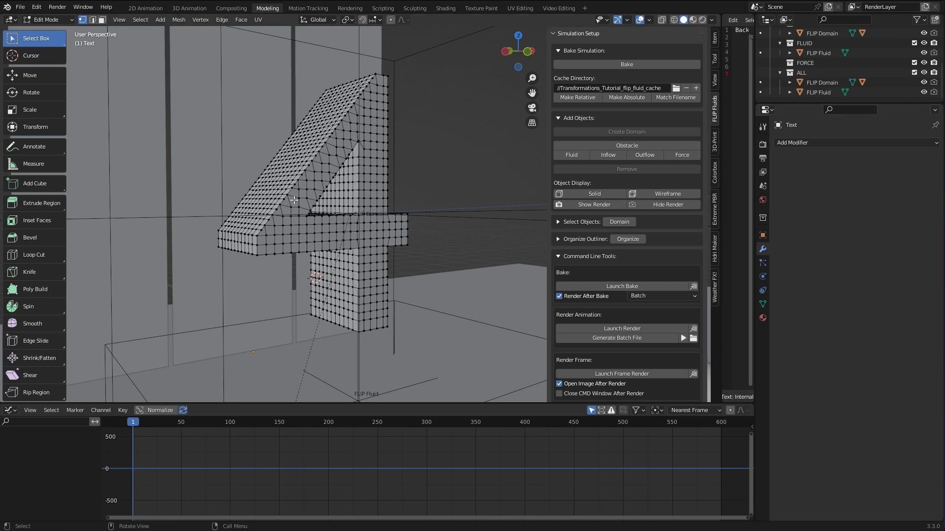
{"action": "key", "text": "Tab"}
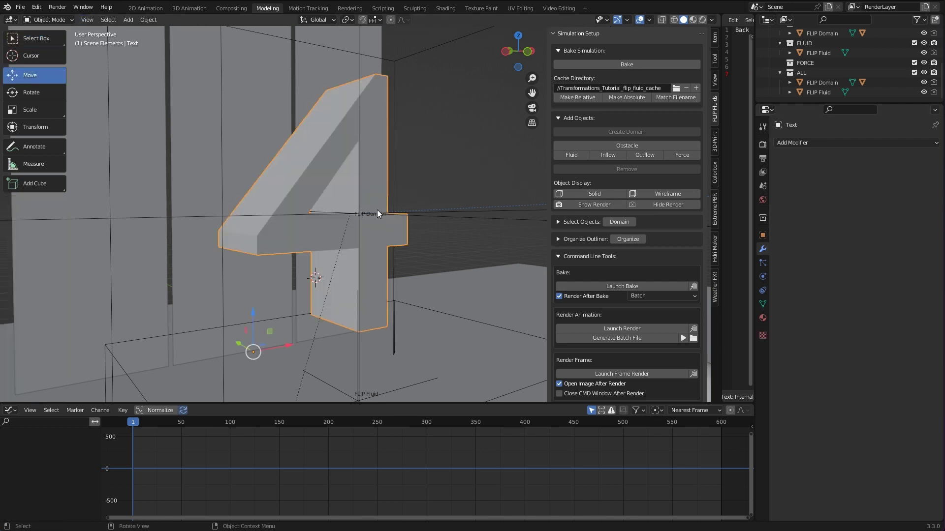
{"action": "middle_click_drag", "start_coordinate": [377, 210], "coordinate": [358, 243]}
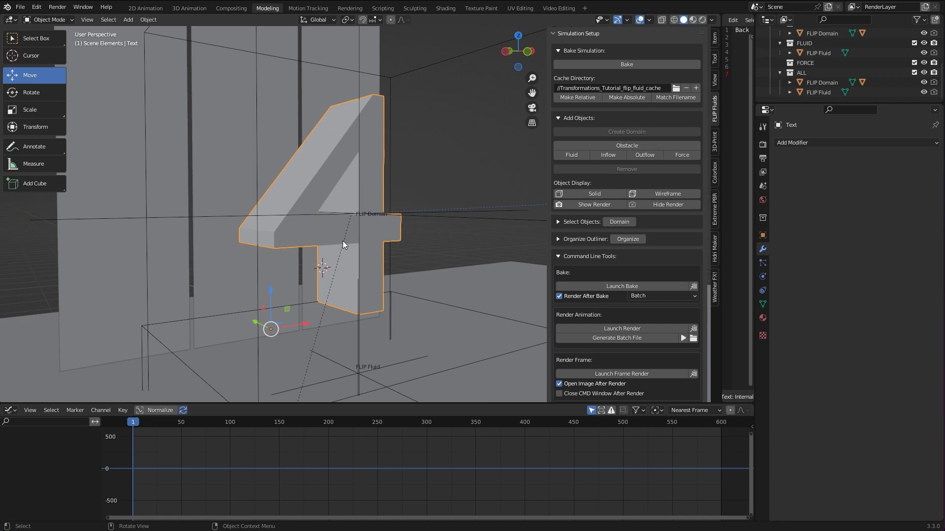
{"action": "middle_click_drag", "start_coordinate": [289, 247], "coordinate": [373, 246]}
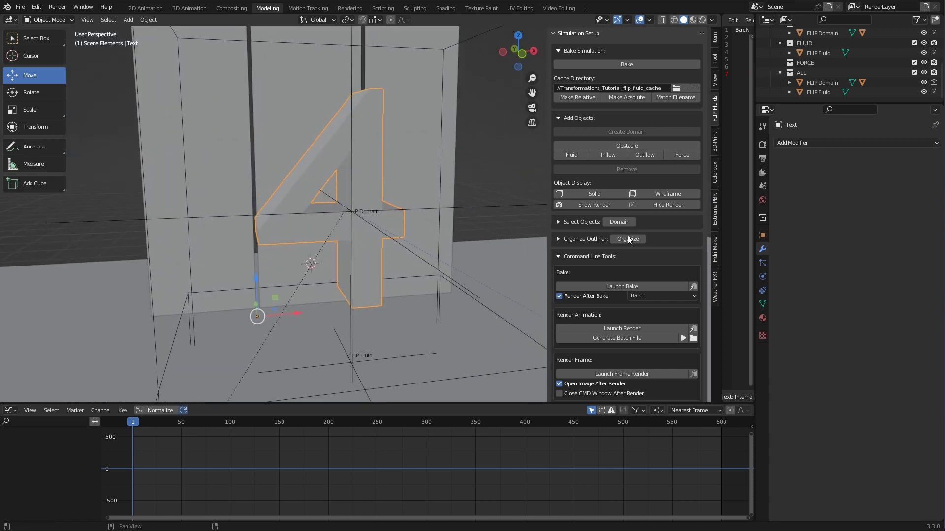
- Make the number 4 a FLIP Fluids force field object and set its mode to Volume Force
{"action": "left_click", "coordinate": [683, 155]}
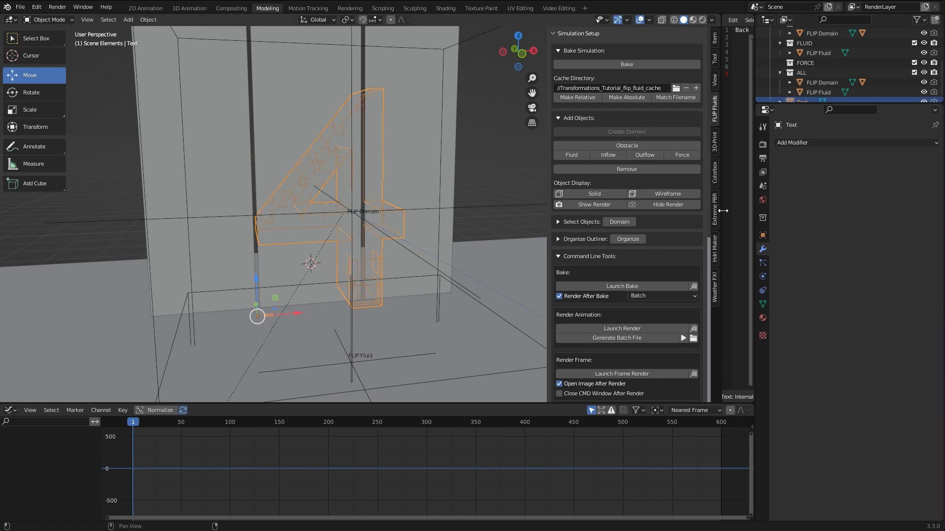
{"action": "left_click", "coordinate": [762, 276]}
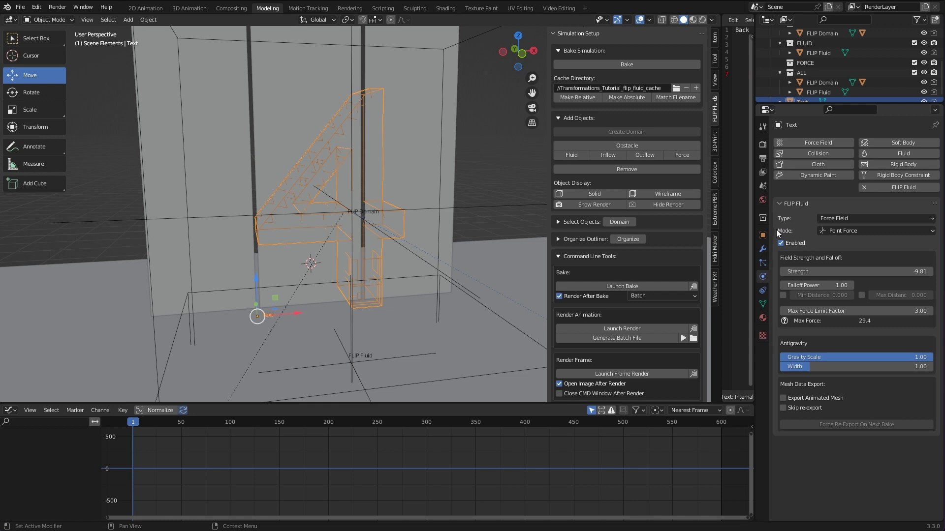
{"action": "left_click", "coordinate": [855, 231]}
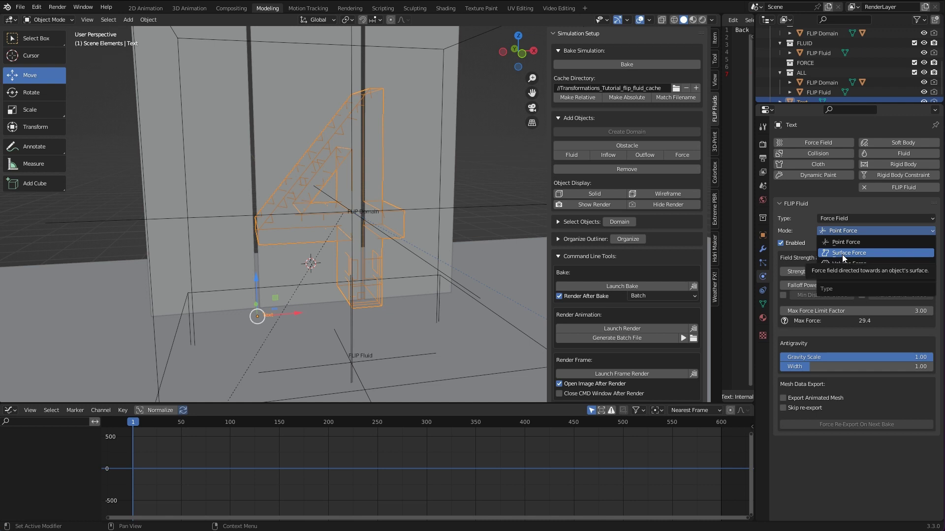
{"action": "middle_click_drag", "start_coordinate": [357, 315], "coordinate": [303, 267]}
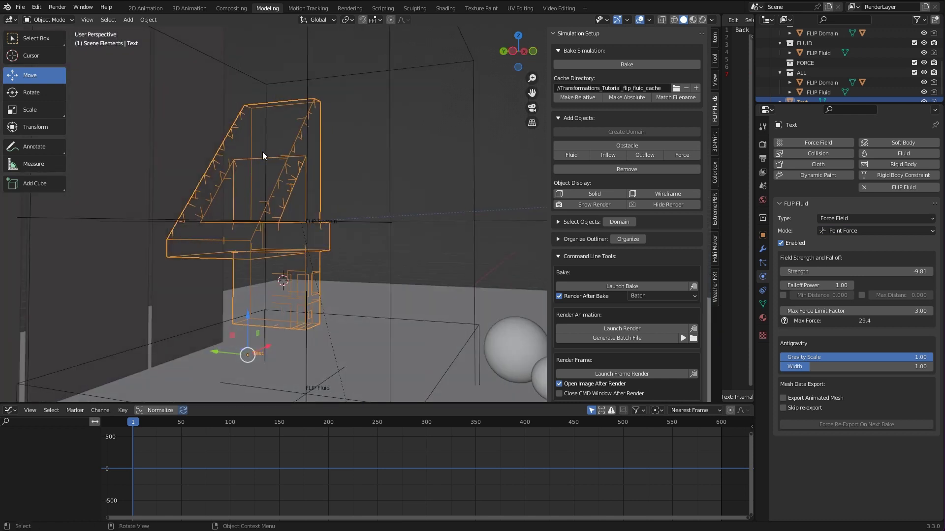
{"action": "middle_click_drag", "start_coordinate": [358, 228], "coordinate": [305, 231]}
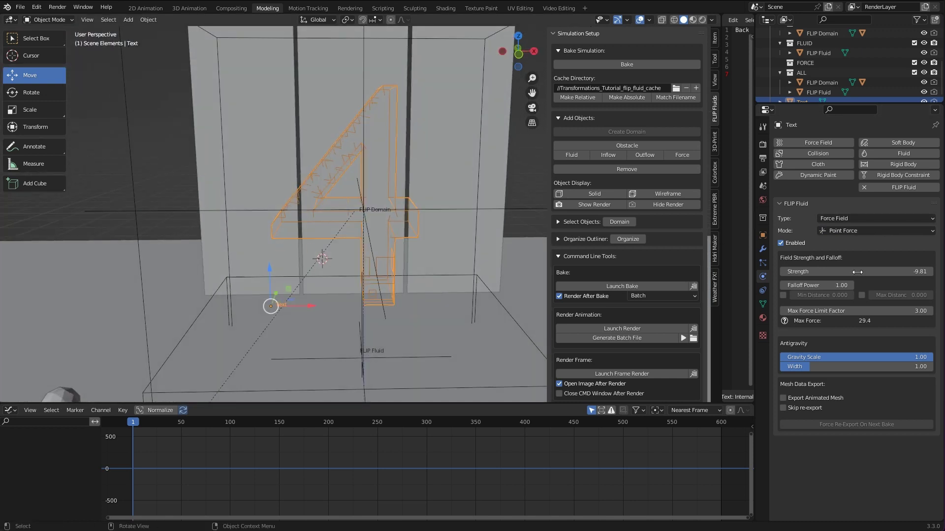
{"action": "left_click", "coordinate": [868, 232]}
{"action": "left_click", "coordinate": [861, 262]}
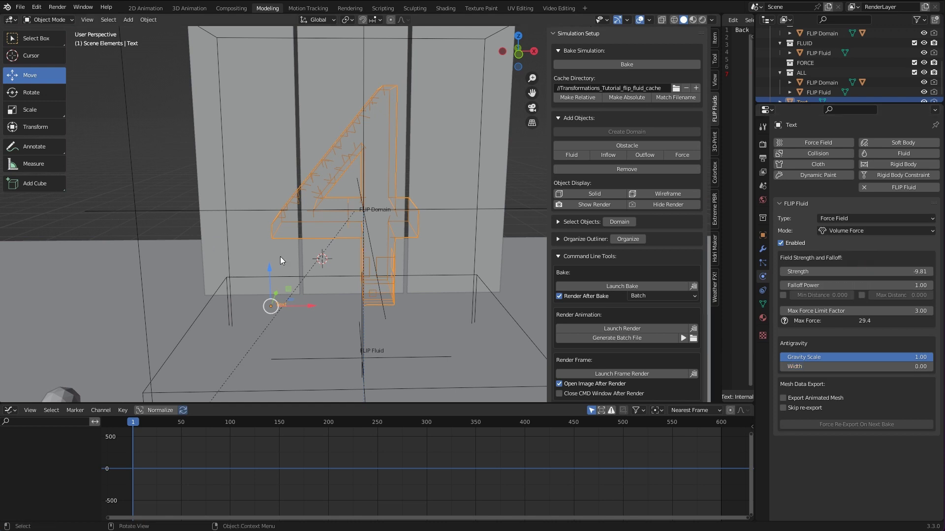
- Save the Blender file
{"action": "middle_click_drag", "start_coordinate": [281, 255], "coordinate": [319, 254]}
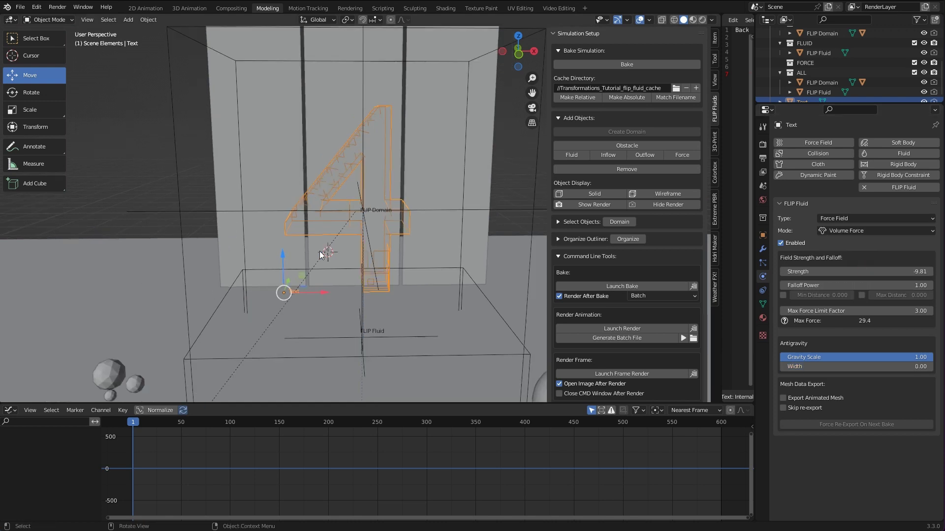
{"action": "middle_click_drag", "start_coordinate": [400, 231], "coordinate": [369, 217]}
{"action": "left_click", "coordinate": [21, 7]}
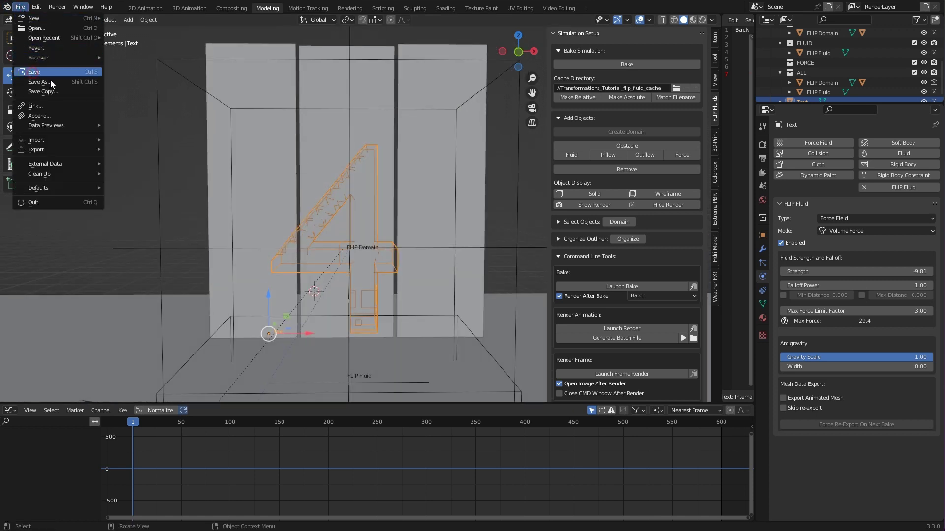
{"action": "left_click", "coordinate": [50, 74]}
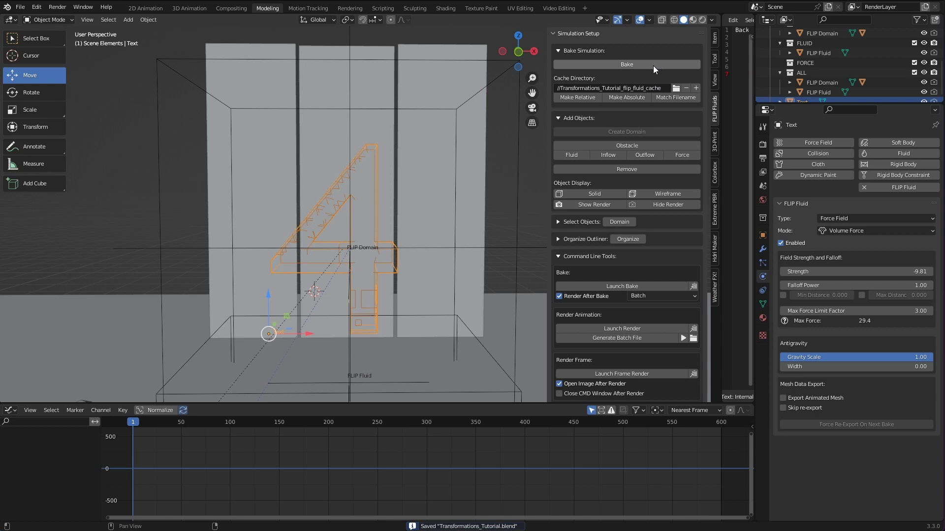
- Run a test bake of the fluid simulation and stop it at about frame 95
{"action": "left_click", "coordinate": [646, 66]}
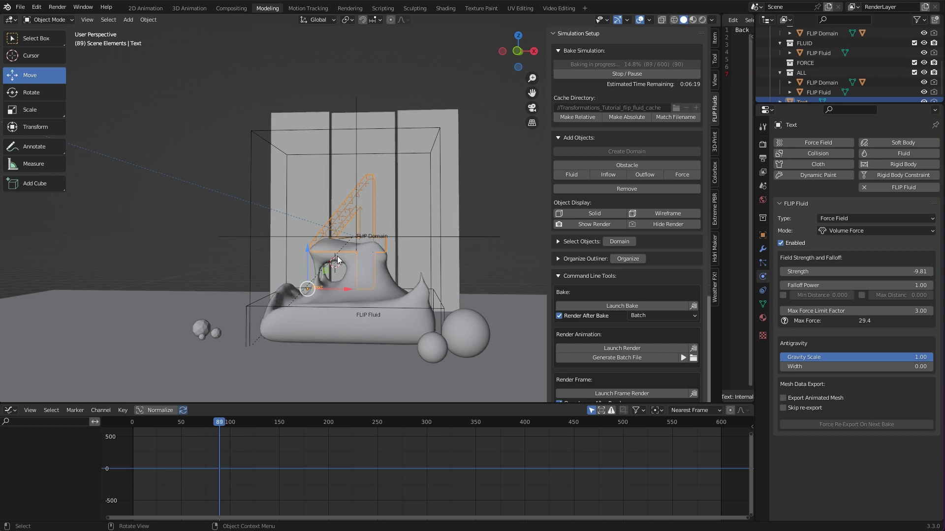
{"action": "scroll", "coordinate": [395, 281], "scroll_direction": "up", "scroll_amount": 2}
{"action": "middle_click_drag", "start_coordinate": [378, 276], "coordinate": [346, 122]}
{"action": "left_click", "coordinate": [613, 74]}
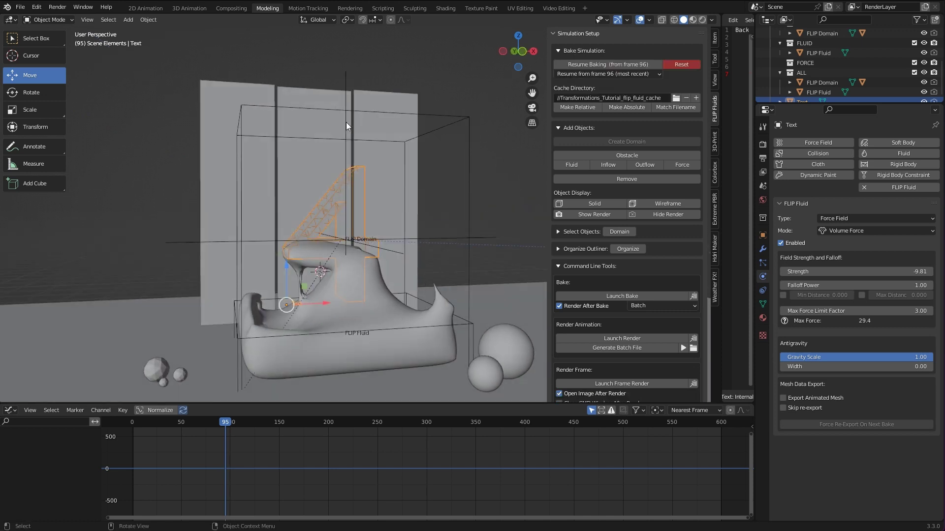
- Enable force field debugging in the FLIP Domain's debug settings
{"action": "left_click", "coordinate": [296, 108]}
{"action": "scroll", "coordinate": [842, 372], "scroll_direction": "down", "scroll_amount": 10}
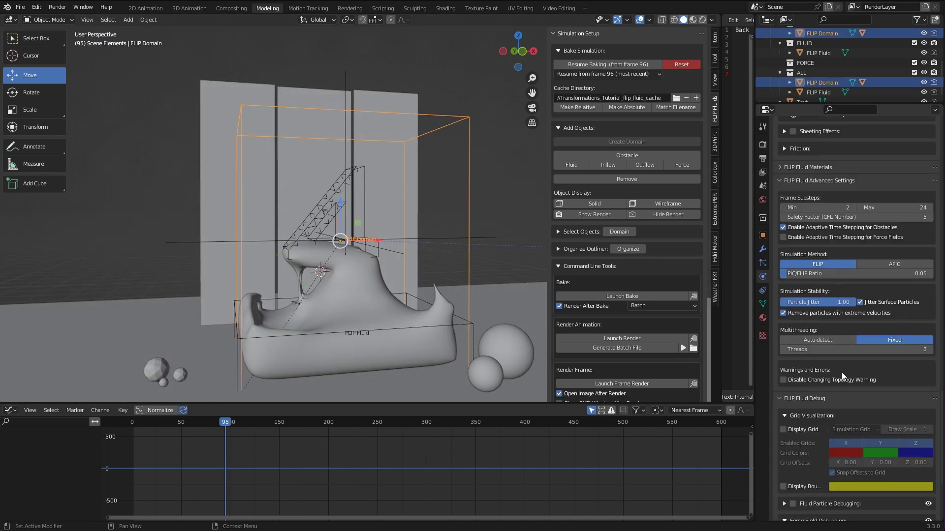
{"action": "scroll", "coordinate": [841, 372], "scroll_direction": "down", "scroll_amount": 6}
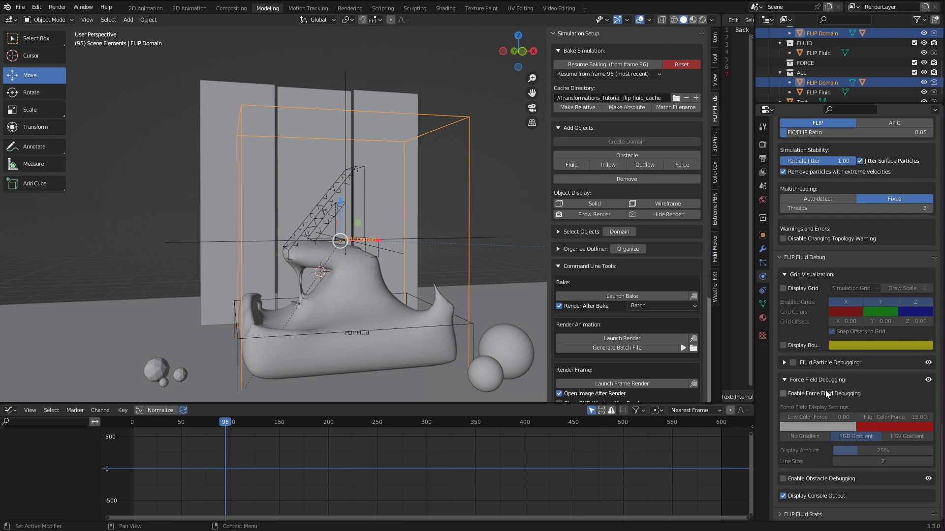
{"action": "left_click", "coordinate": [782, 381]}
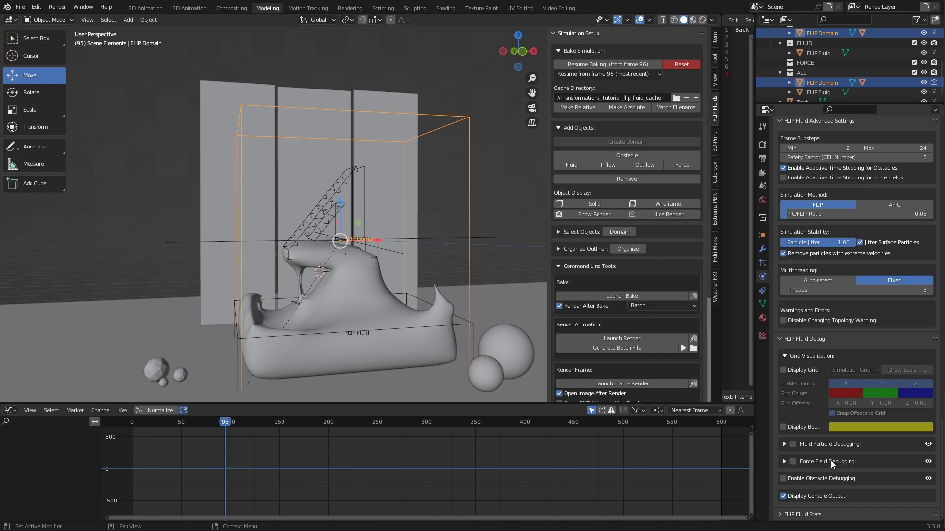
{"action": "left_click", "coordinate": [784, 462]}
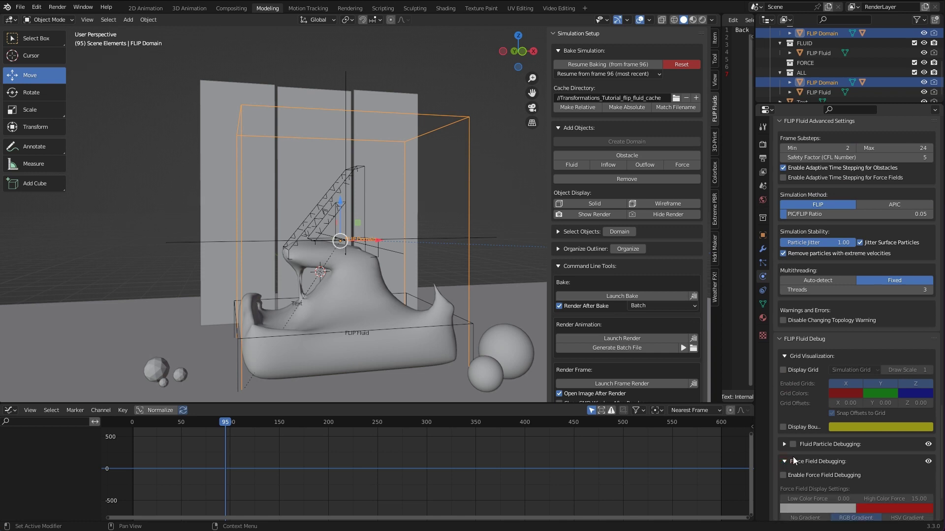
{"action": "left_click", "coordinate": [786, 475]}
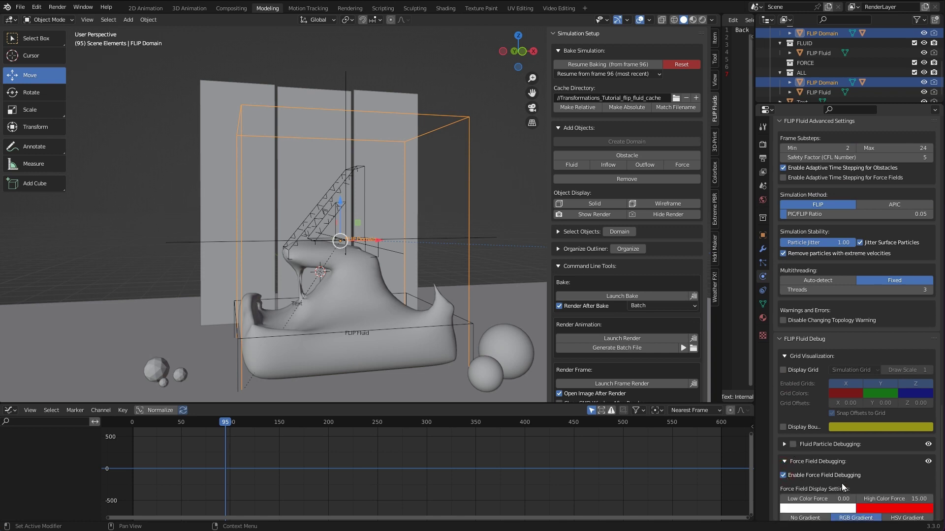
{"action": "scroll", "coordinate": [843, 487], "scroll_direction": "down", "scroll_amount": 2}
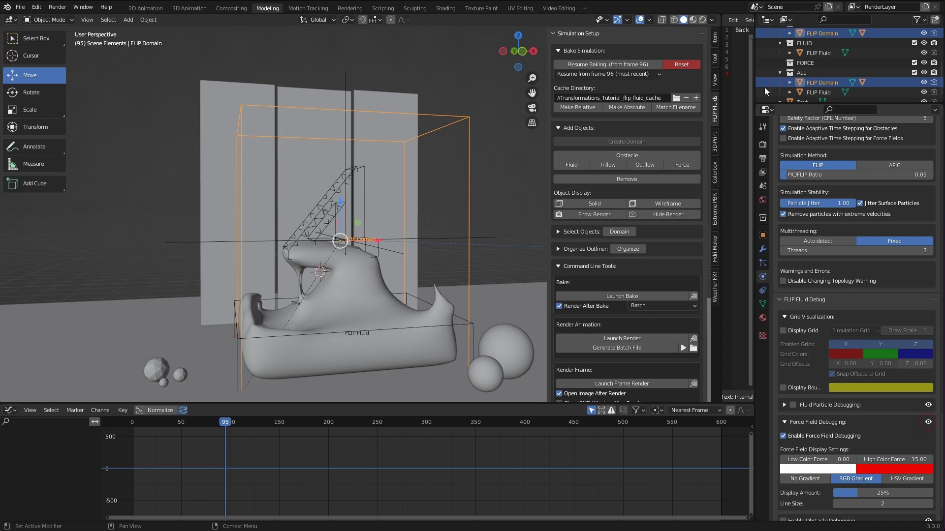
- Reset the simulation bake and bake it again to view the force field lines around the number 4
{"action": "left_click", "coordinate": [689, 66]}
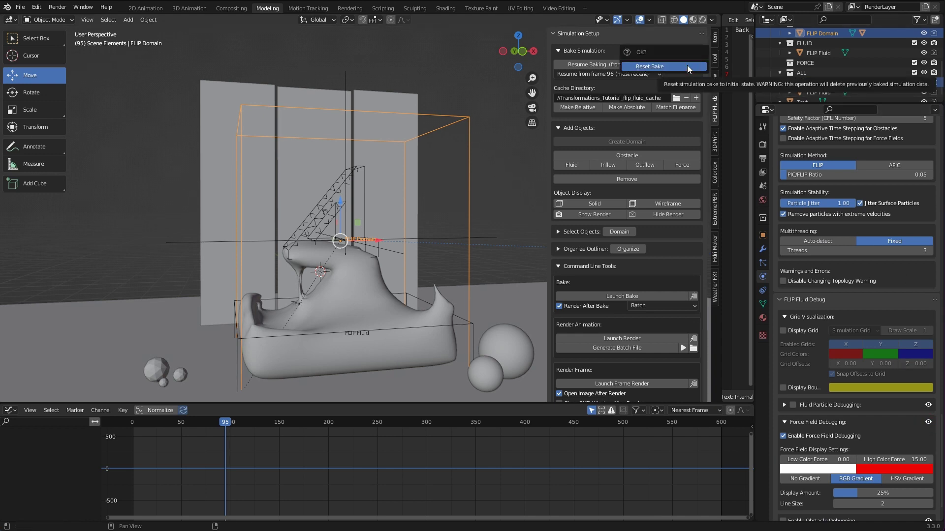
{"action": "left_click", "coordinate": [687, 65]}
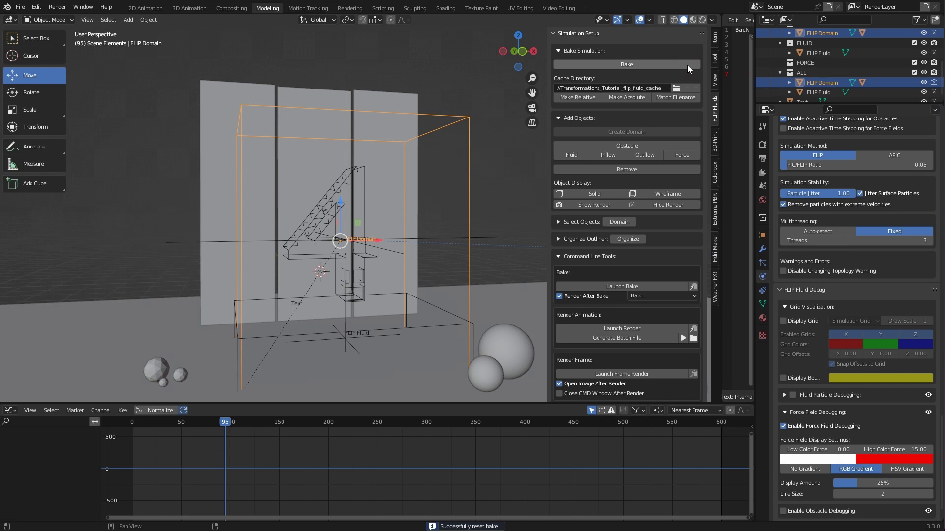
{"action": "left_click", "coordinate": [687, 65]}
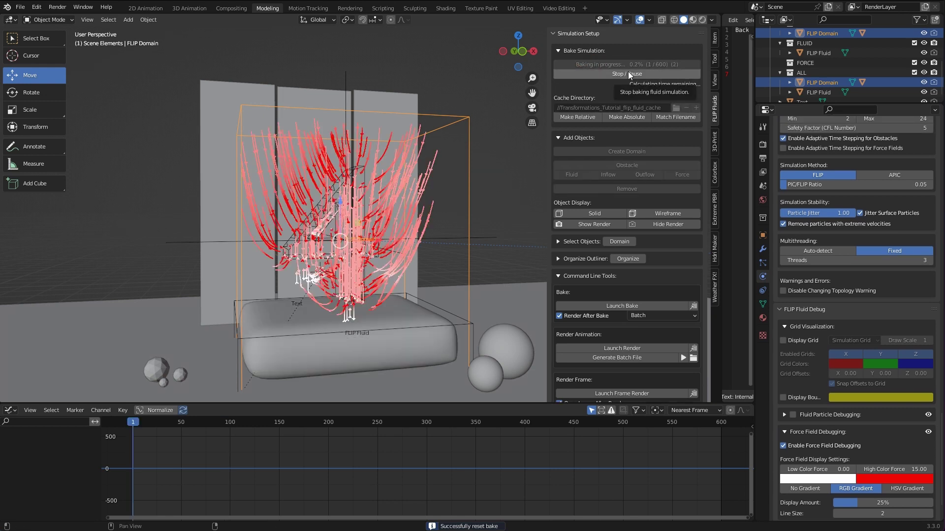
{"action": "scroll", "coordinate": [345, 258], "scroll_direction": "up", "scroll_amount": 3}
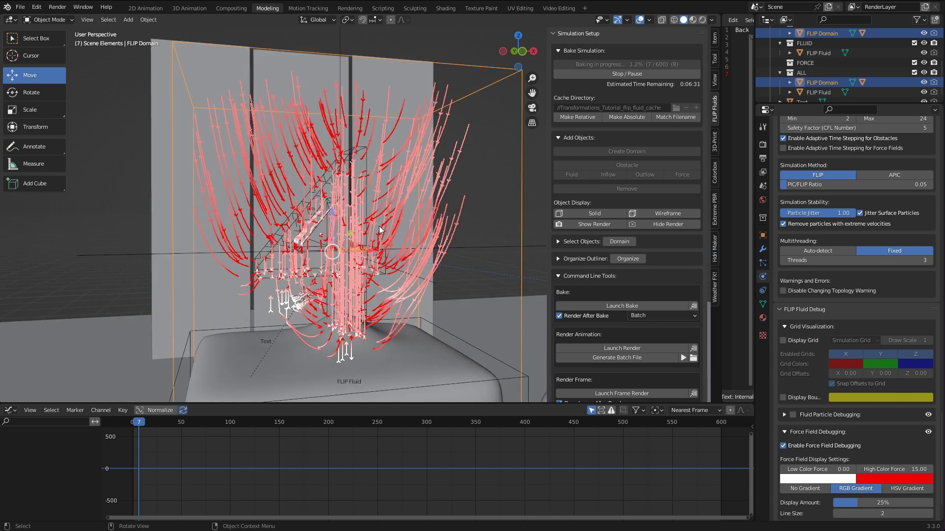
- View the force field lines around the number 4 from several angles, then stop and reset the running bake
{"action": "middle_click_drag", "start_coordinate": [376, 246], "coordinate": [291, 183]}
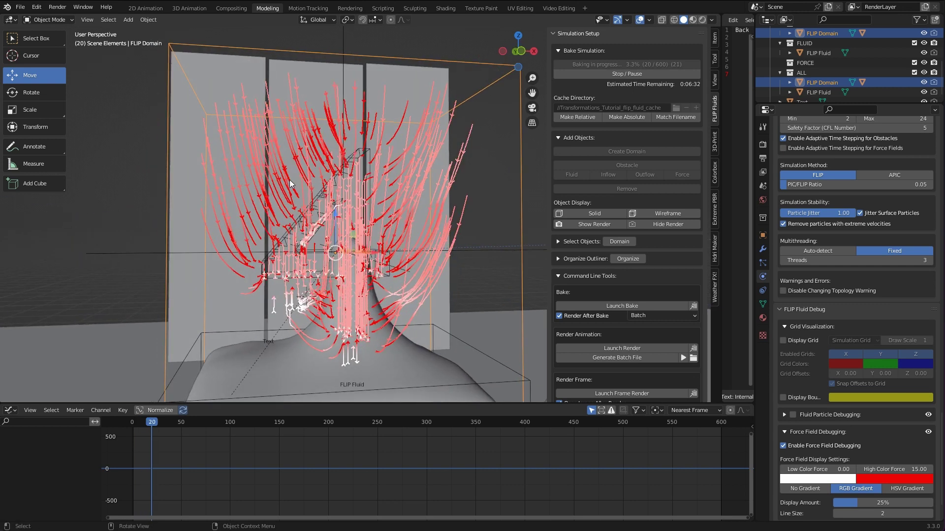
{"action": "middle_click_drag", "start_coordinate": [293, 181], "coordinate": [307, 203]}
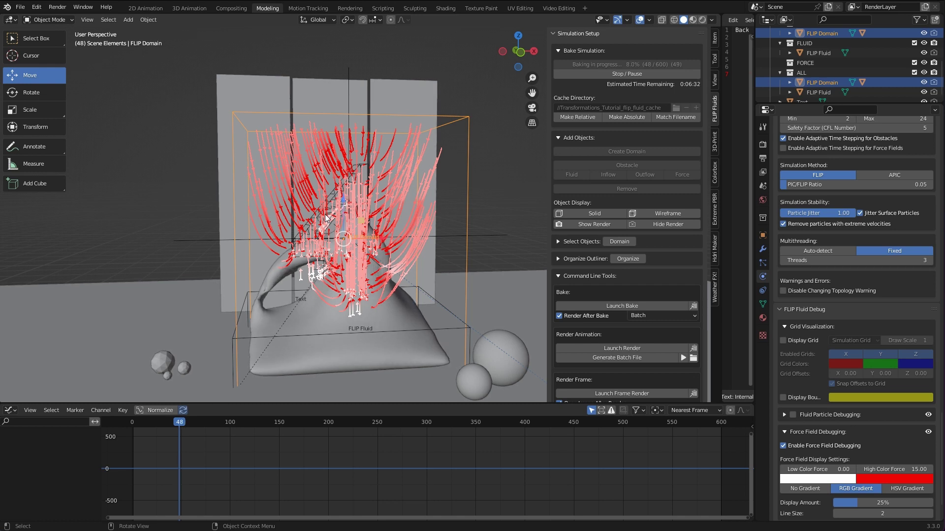
{"action": "left_click", "coordinate": [627, 74]}
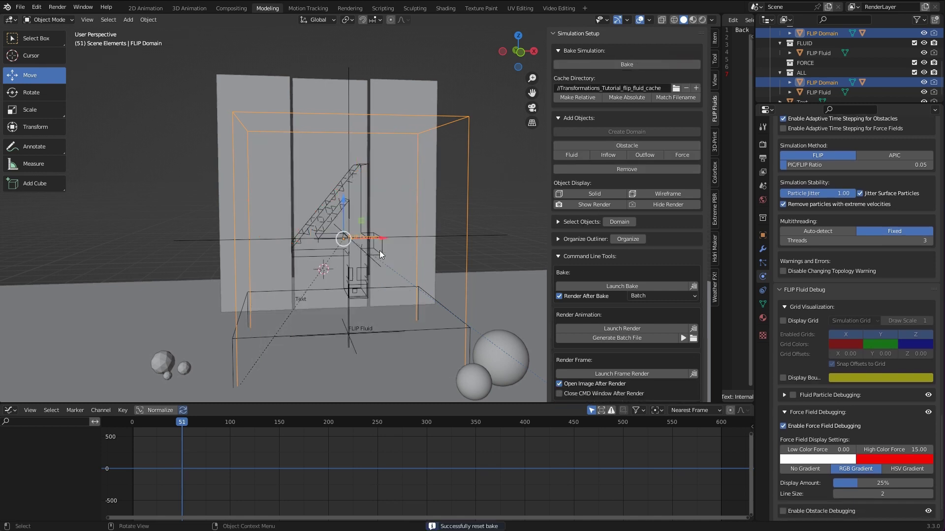
- Set the number 4 text's force field Strength to -13 and its Falloff Power to 2
{"action": "left_click", "coordinate": [336, 204]}
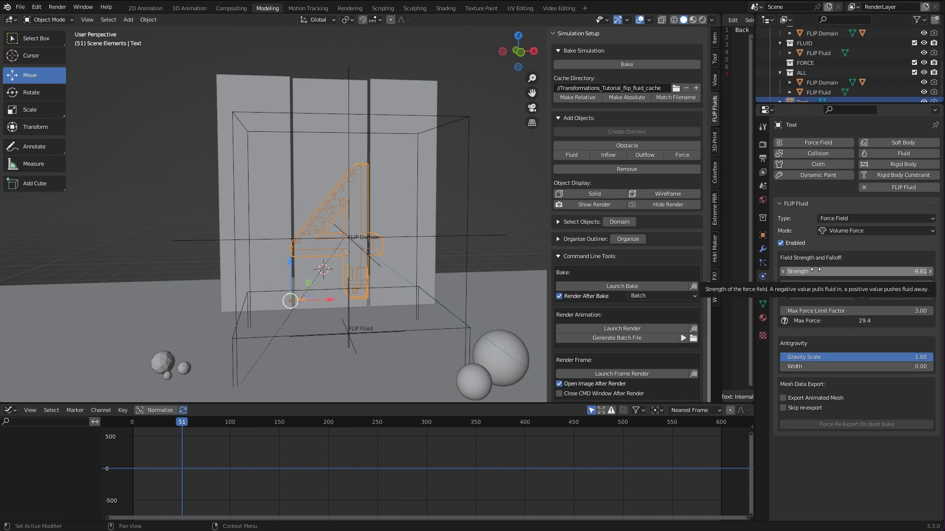
{"action": "left_click", "coordinate": [834, 274]}
{"action": "key", "text": "BackSpace"}
{"action": "type", "text": "-13"}
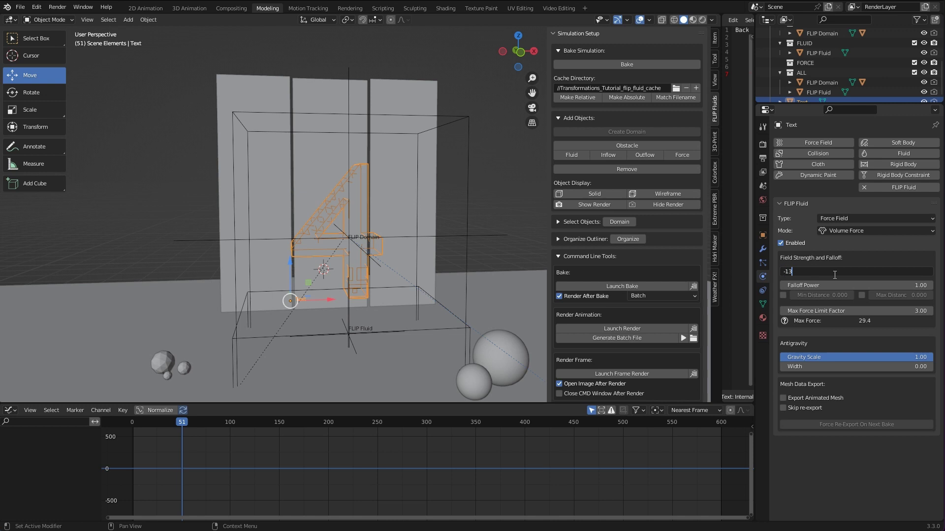
{"action": "key", "text": "Return"}
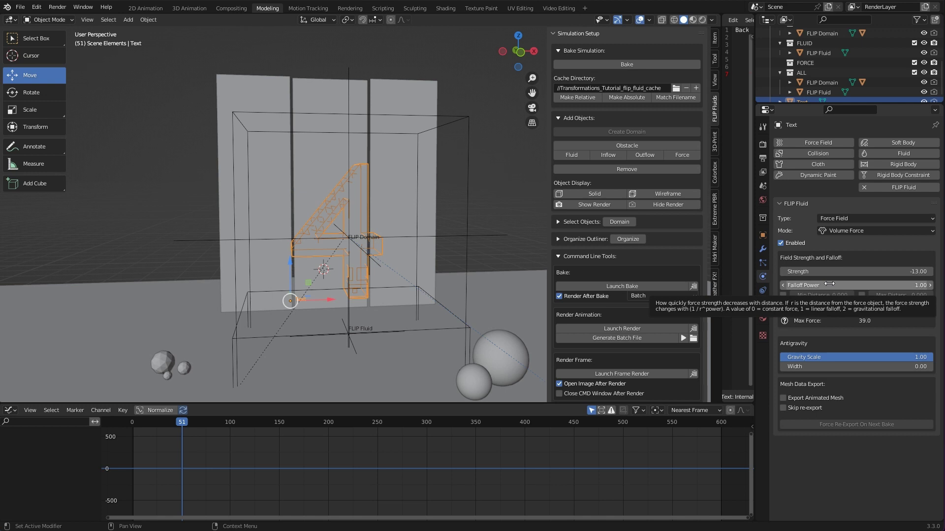
{"action": "left_click", "coordinate": [862, 284]}
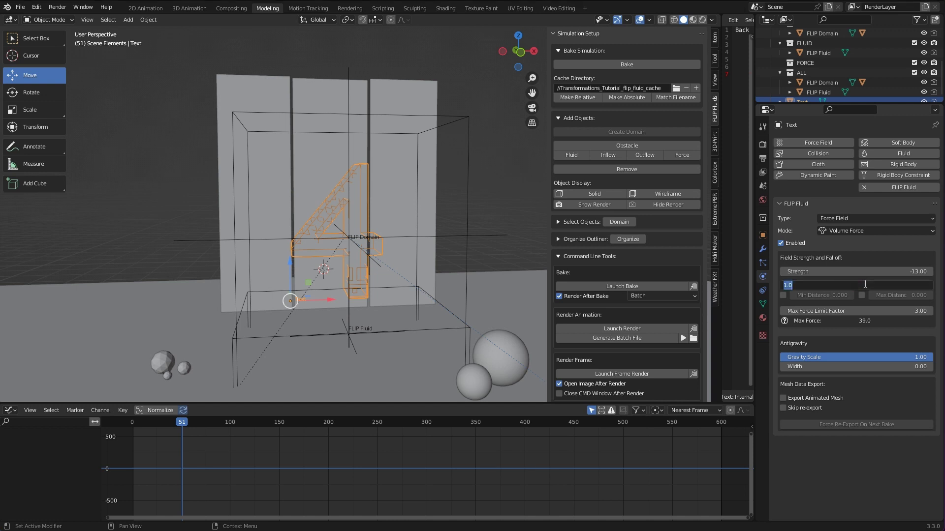
{"action": "type", "text": "2"}
{"action": "key", "text": "Return"}
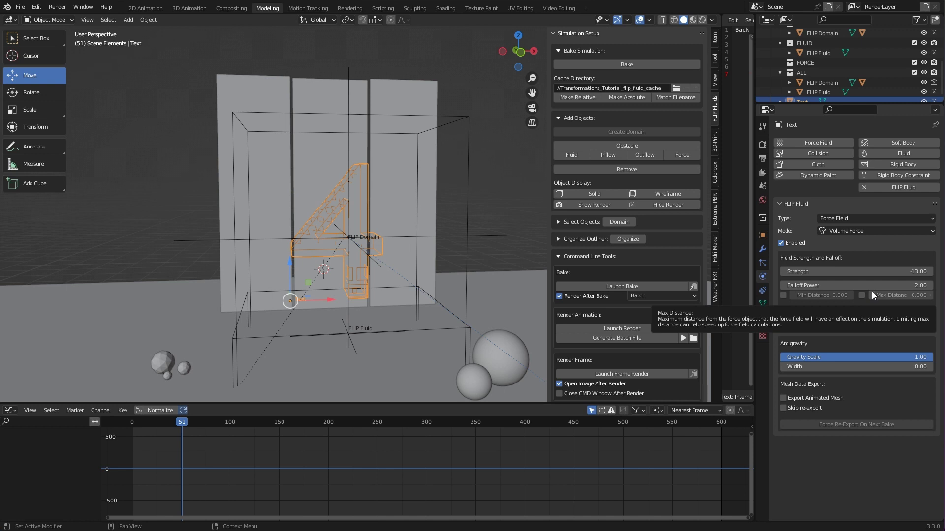
- Enable the force field's minimum and maximum distance limits, with Min Distance 0.05 and Max Distance 0.4
{"action": "left_click", "coordinate": [783, 295]}
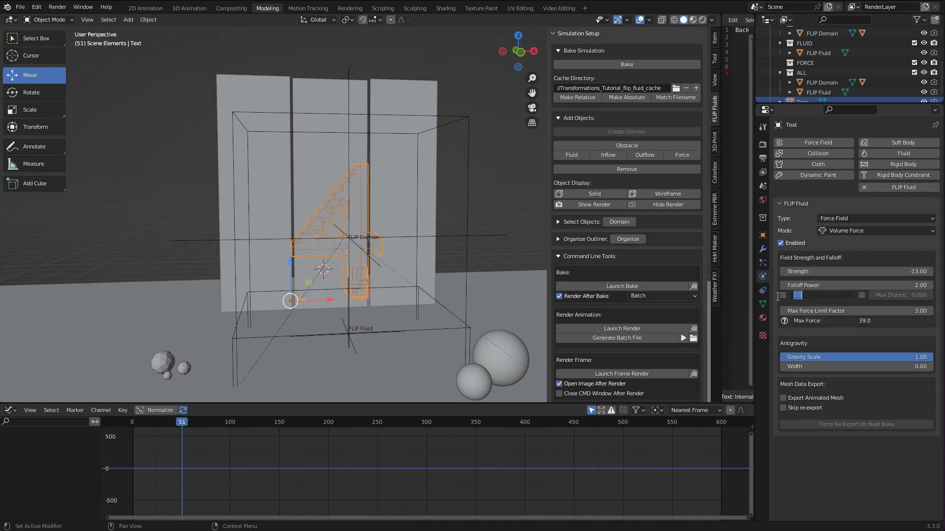
{"action": "left_click", "coordinate": [793, 294]}
{"action": "type", "text": "0.05"}
{"action": "key", "text": "Return"}
{"action": "left_click", "coordinate": [861, 295]}
{"action": "left_click", "coordinate": [900, 295]}
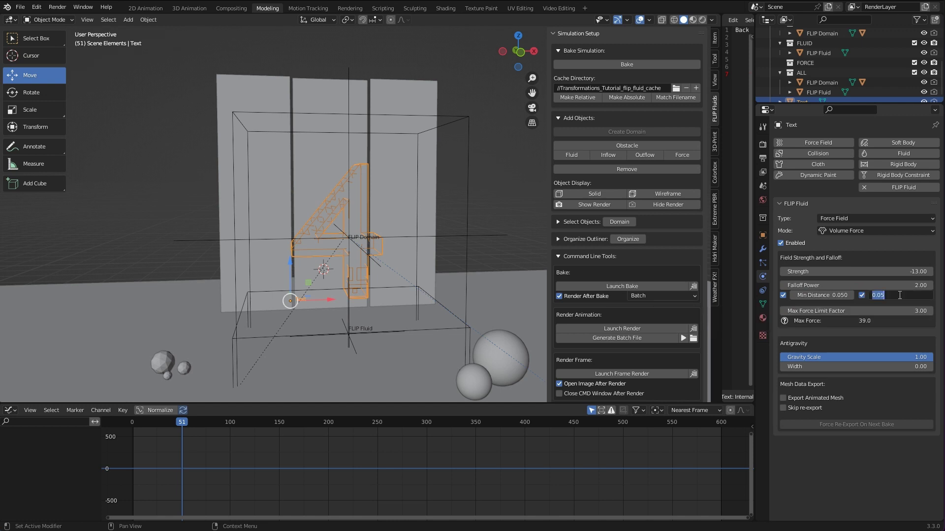
{"action": "type", "text": "0.4"}
{"action": "key", "text": "Return"}
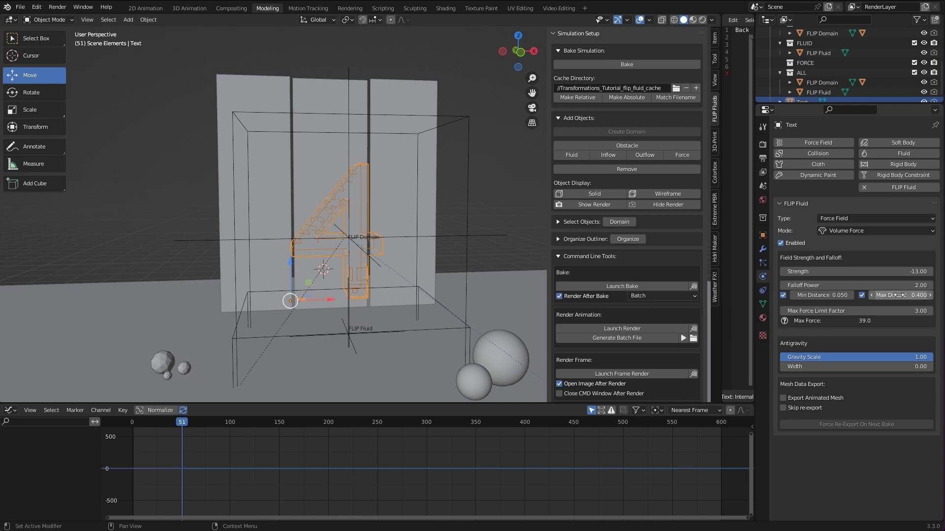
- Set the force field's antigravity Gravity Scale to 0 and its Width to 1
{"action": "double_click", "coordinate": [840, 355]}
{"action": "type", "text": "0"}
{"action": "key", "text": "Return"}
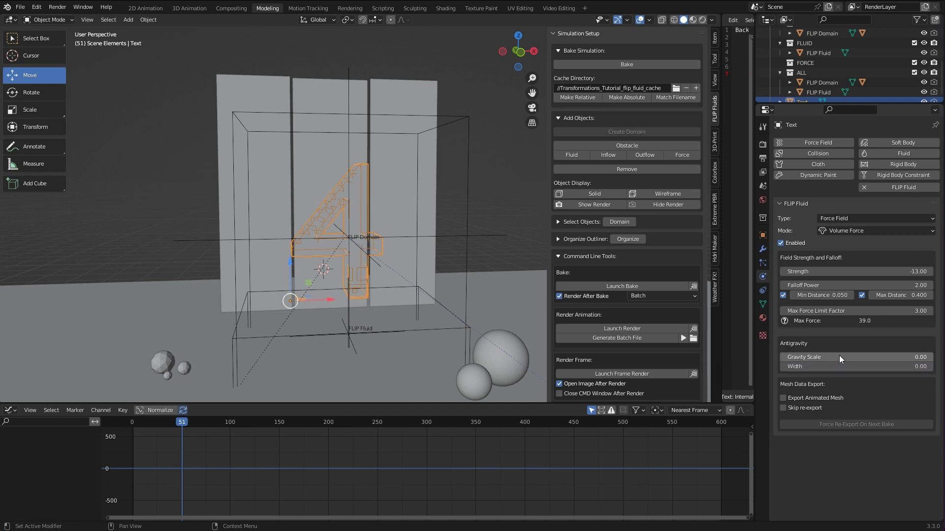
{"action": "double_click", "coordinate": [866, 367]}
{"action": "type", "text": "1"}
{"action": "key", "text": "Return"}
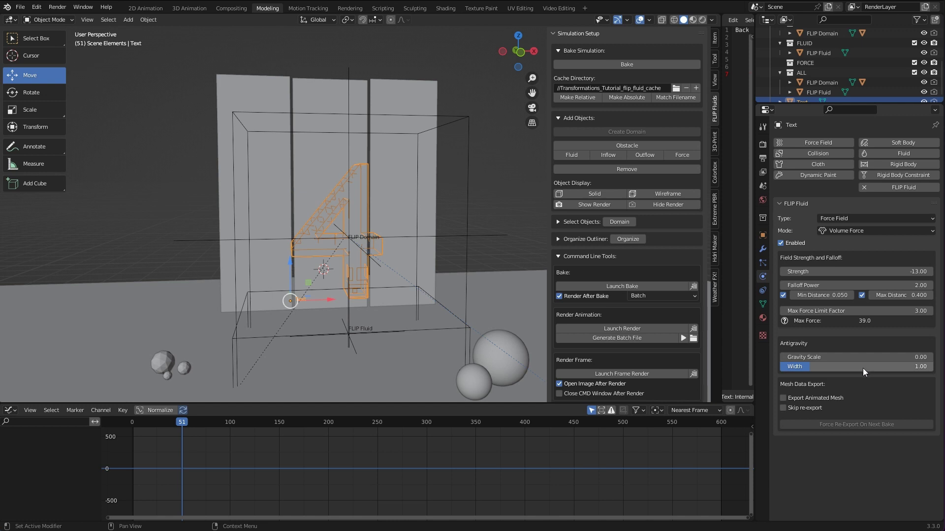
- Enable Export Animated Mesh and Skip re-export for the number 4's force field
{"action": "left_click", "coordinate": [802, 400]}
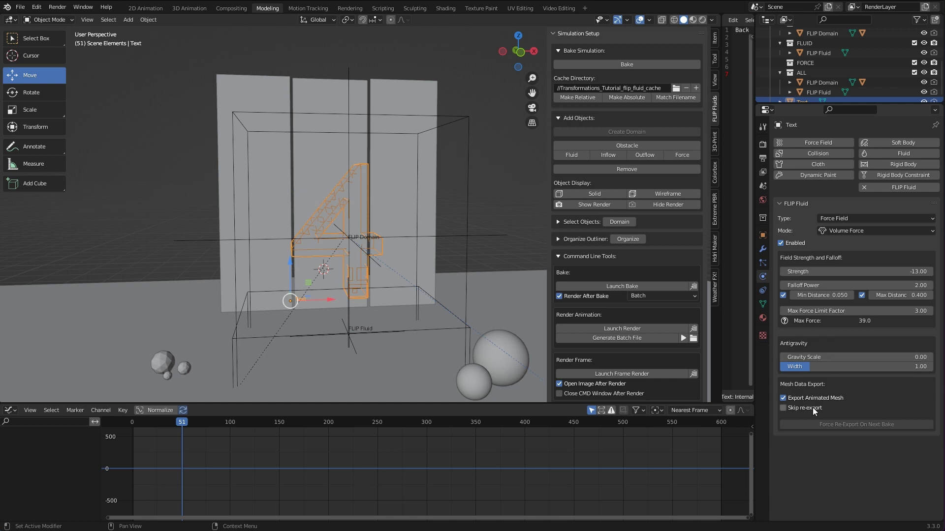
{"action": "left_click", "coordinate": [782, 409]}
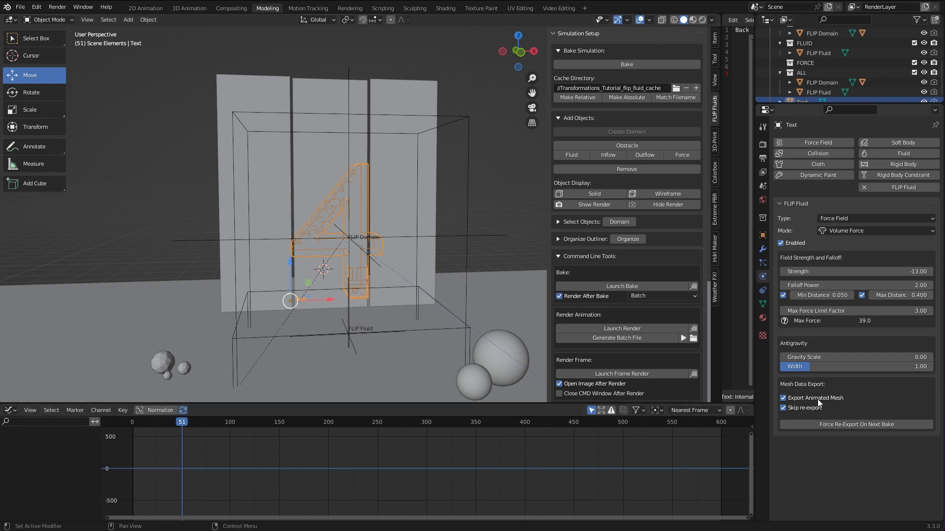
{"action": "left_click", "coordinate": [872, 423]}
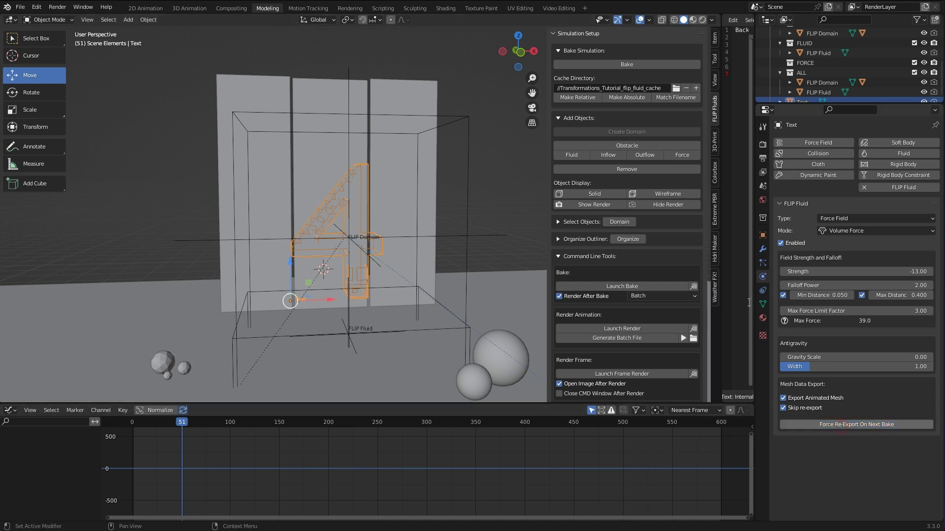
{"action": "left_click", "coordinate": [840, 425]}
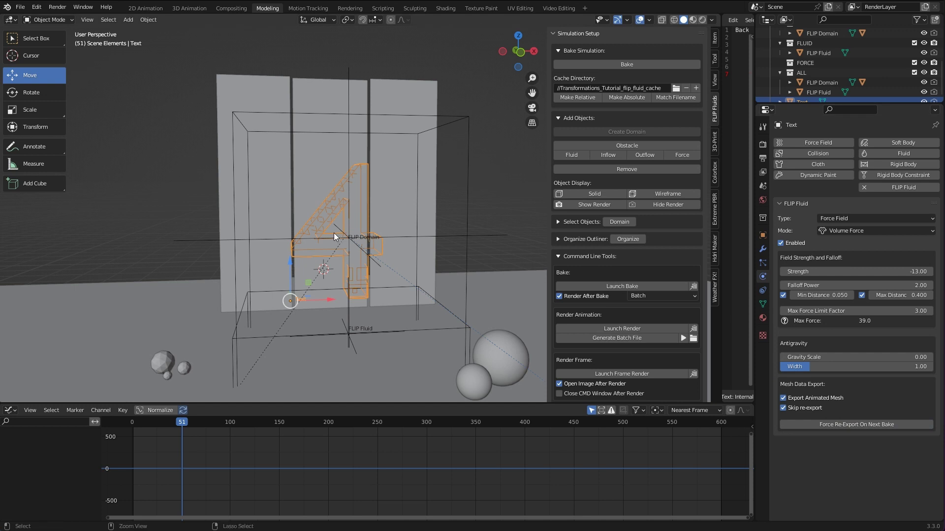
- Save the Blender file and bake the simulation, examining the force field lines around the number 4
{"action": "key", "text": "ctrl+s"}
{"action": "scroll", "coordinate": [354, 242], "scroll_direction": "down", "scroll_amount": 1}
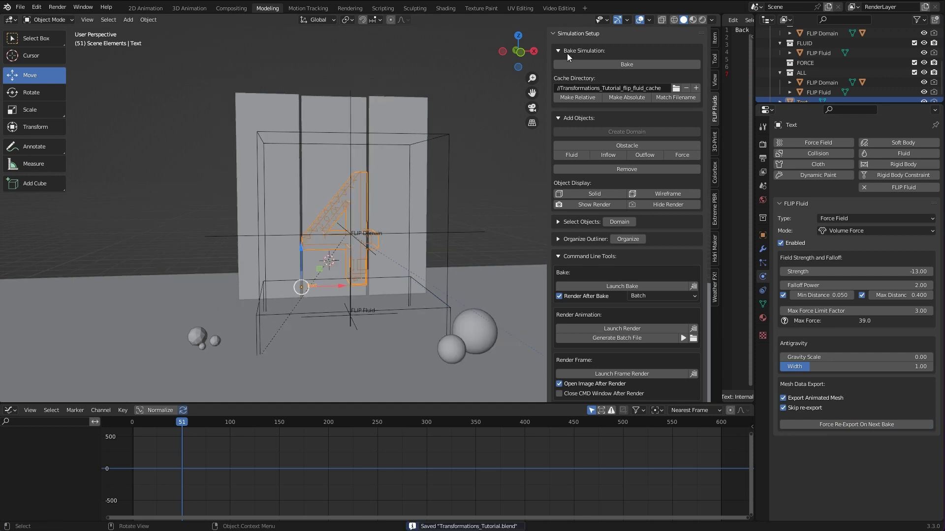
{"action": "left_click", "coordinate": [640, 64]}
{"action": "scroll", "coordinate": [380, 261], "scroll_direction": "up", "scroll_amount": 2}
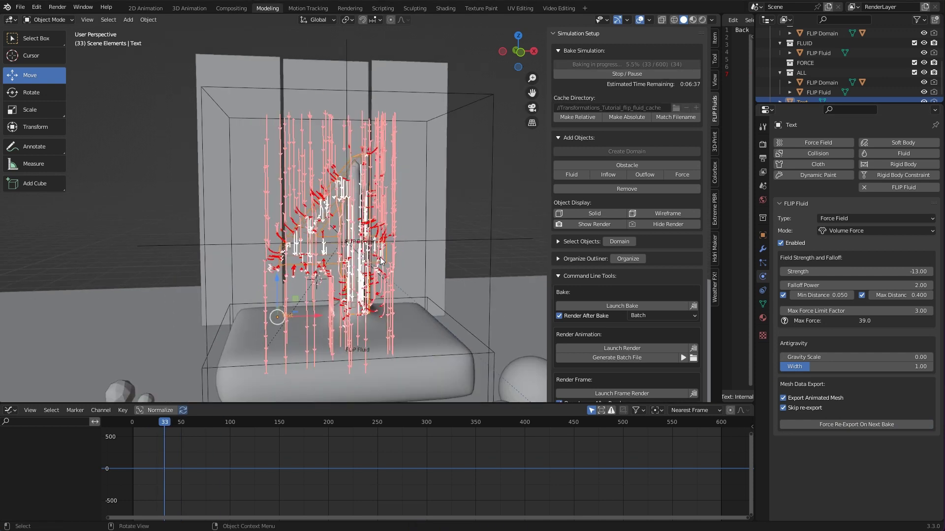
{"action": "middle_click_drag", "start_coordinate": [380, 261], "coordinate": [339, 231]}
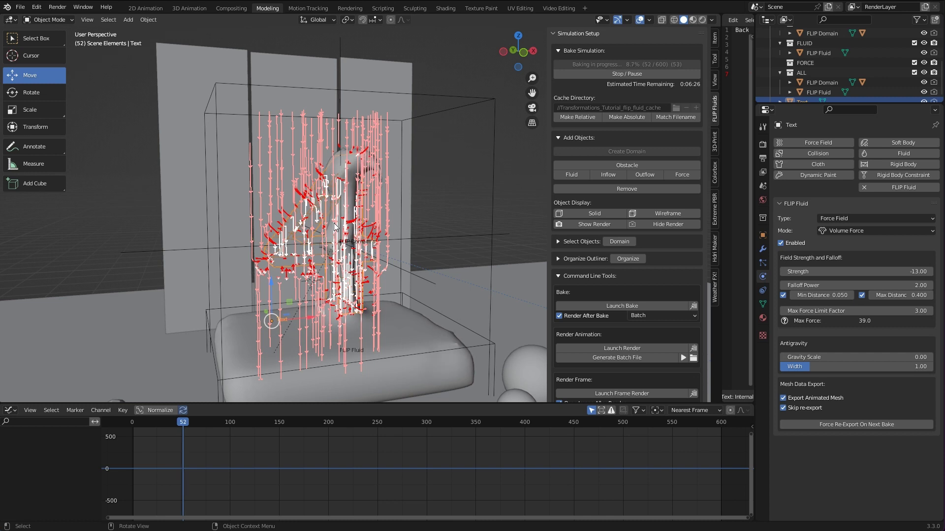
{"action": "middle_click_drag", "start_coordinate": [344, 251], "coordinate": [330, 252]}
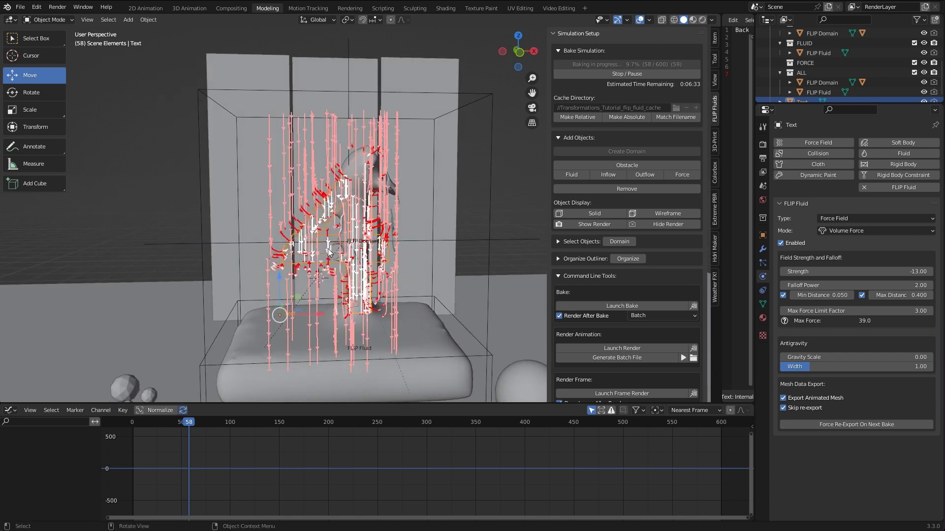
- Disable force field debugging in the FLIP Domain's debug settings
{"action": "left_click", "coordinate": [232, 91]}
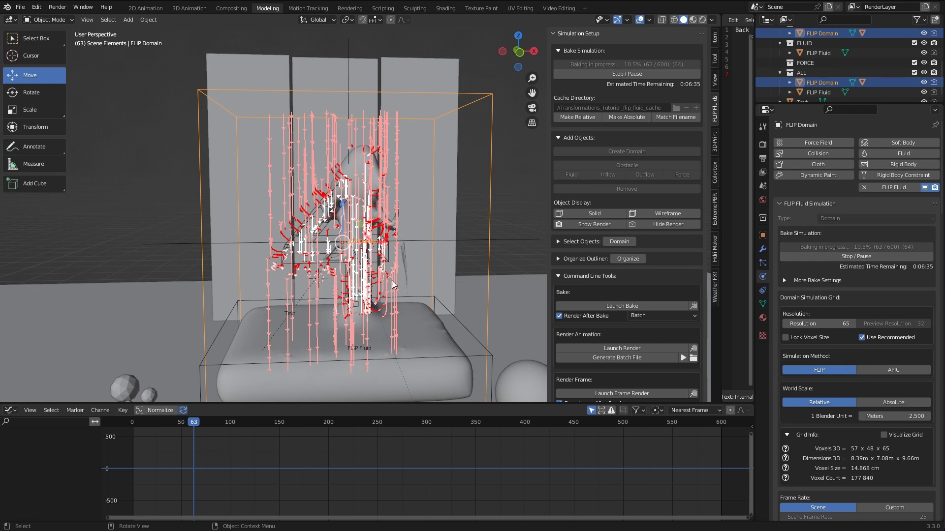
{"action": "scroll", "coordinate": [838, 436], "scroll_direction": "down", "scroll_amount": 15}
{"action": "scroll", "coordinate": [837, 438], "scroll_direction": "down", "scroll_amount": 15}
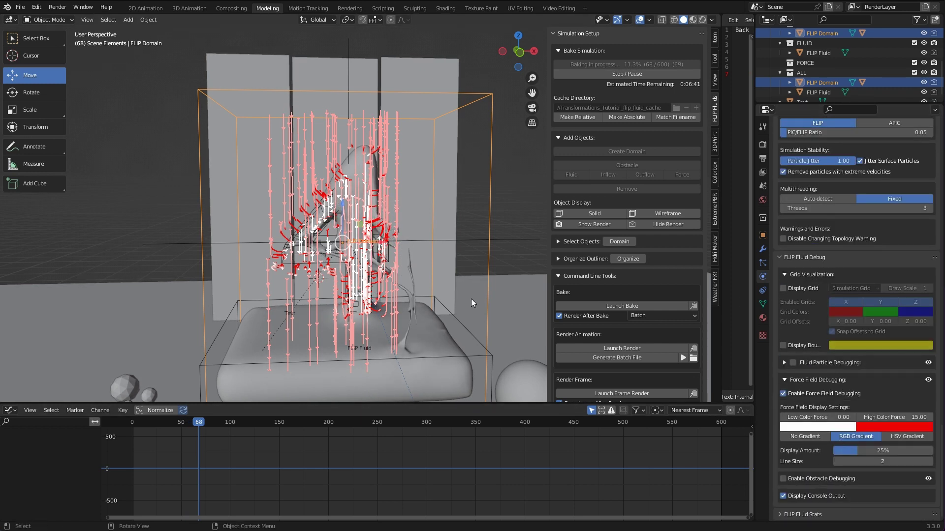
{"action": "left_click", "coordinate": [783, 398]}
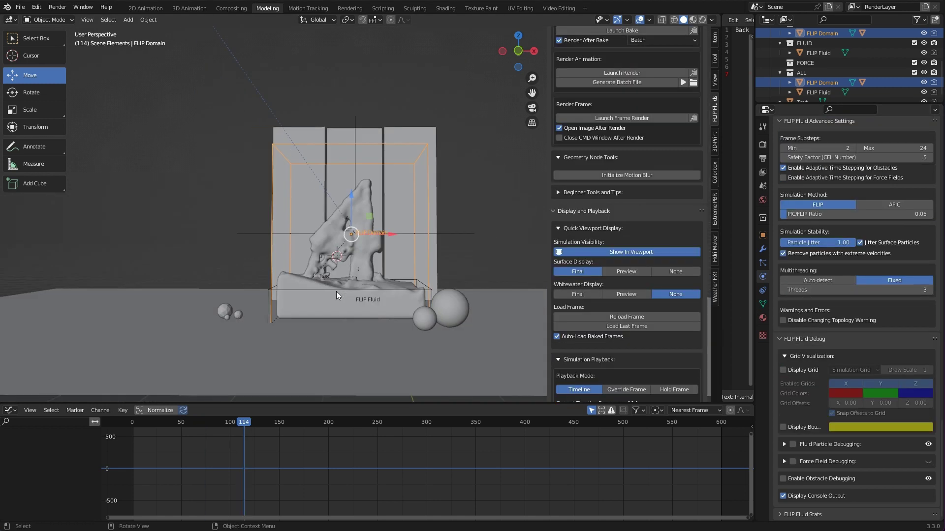
- Watch the fluid take shape without the debug lines and stop the bake at about frame 120
{"action": "scroll", "coordinate": [340, 289], "scroll_direction": "up", "scroll_amount": 3}
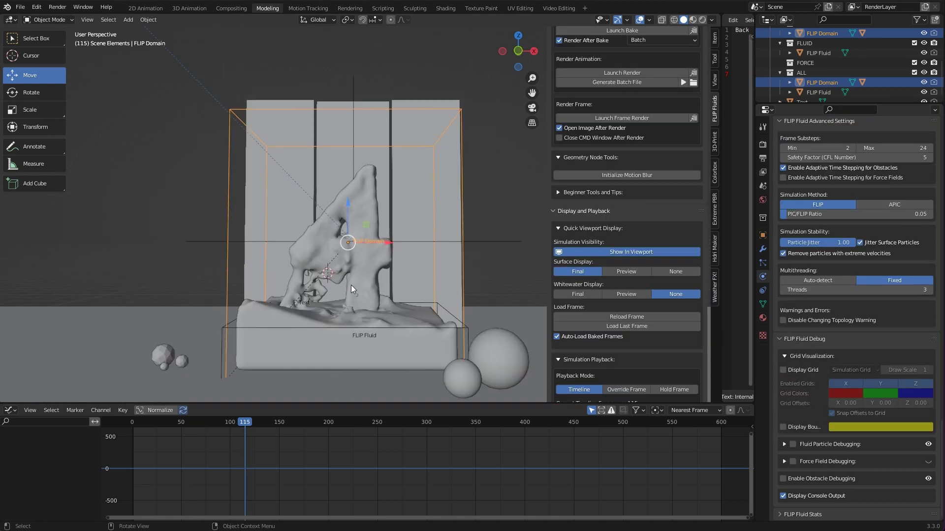
{"action": "scroll", "coordinate": [669, 87], "scroll_direction": "up", "scroll_amount": 10}
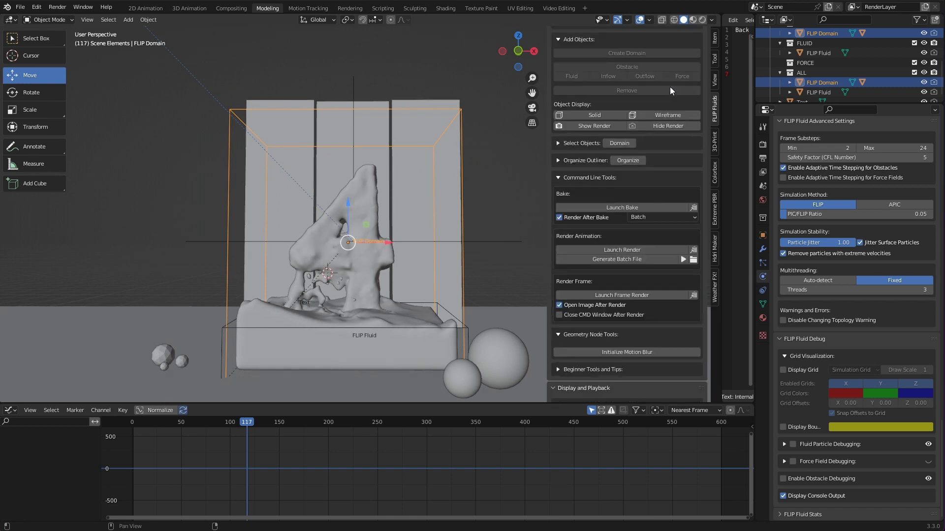
{"action": "left_click", "coordinate": [618, 74]}
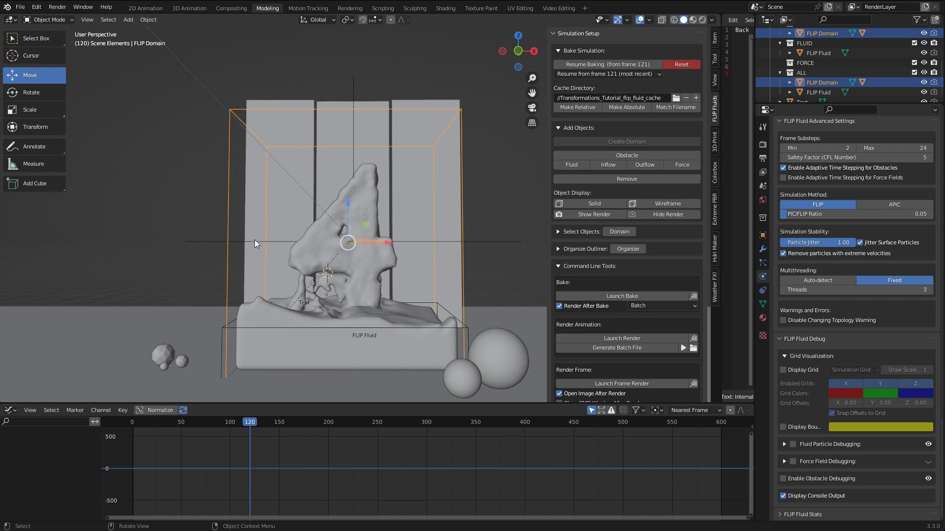
- Inspect the baked fluid shape at frame 100 and reset the simulation bake
{"action": "mouse_move", "coordinate": [242, 421]}
{"action": "left_mouse_down"}
{"action": "mouse_move", "coordinate": [200, 424]}
{"action": "mouse_move", "coordinate": [230, 425]}
{"action": "left_mouse_up"}
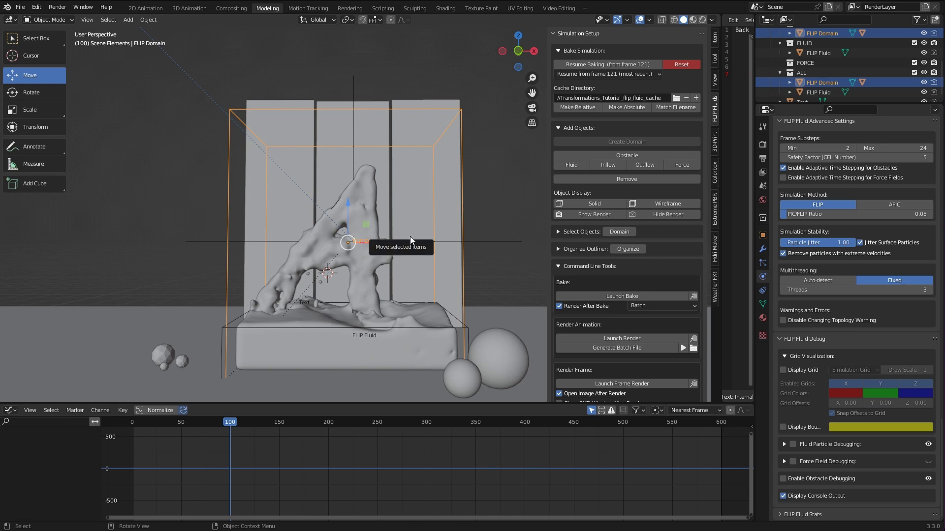
{"action": "scroll", "coordinate": [439, 252], "scroll_direction": "down", "scroll_amount": 1}
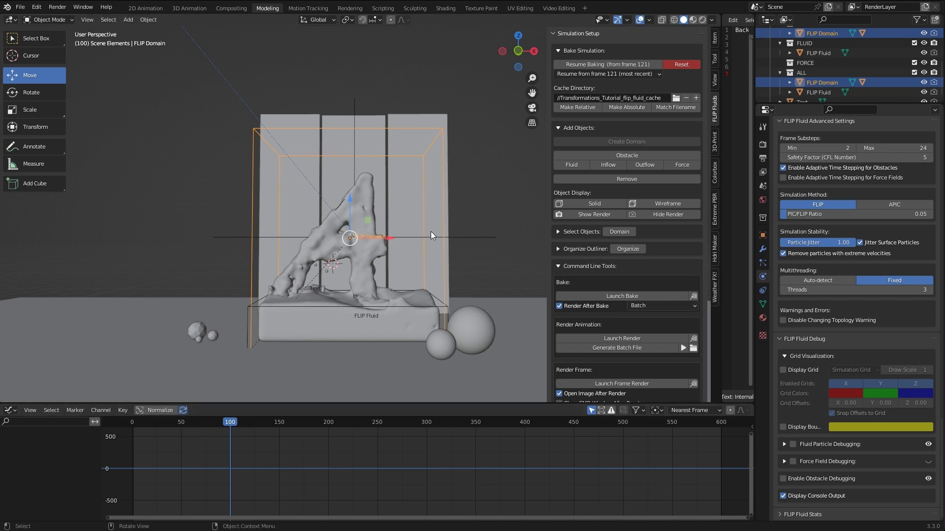
{"action": "left_click", "coordinate": [680, 67]}
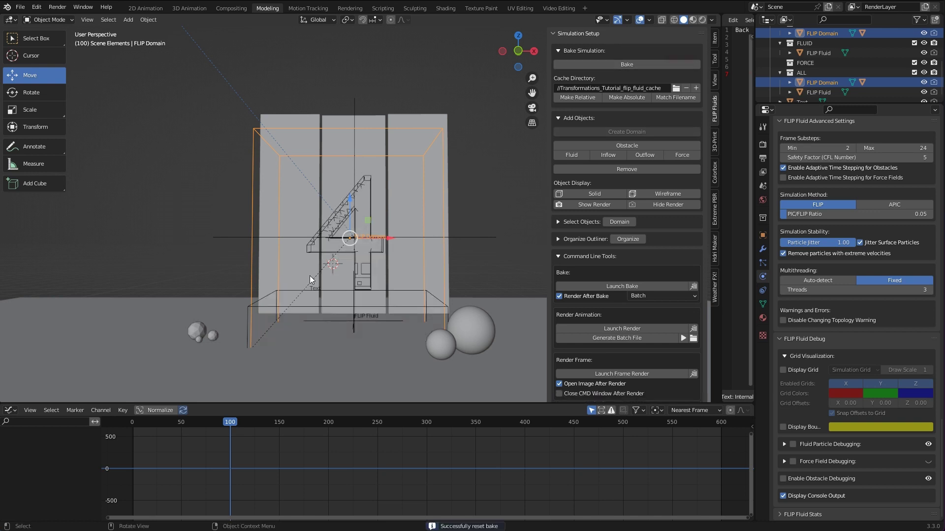
- Insert a transform keyframe at frame 100 on the empty beneath the number 4
{"action": "scroll", "coordinate": [308, 275], "scroll_direction": "up", "scroll_amount": 3}
{"action": "middle_click_drag", "start_coordinate": [347, 253], "coordinate": [306, 234], "text": "shift"}
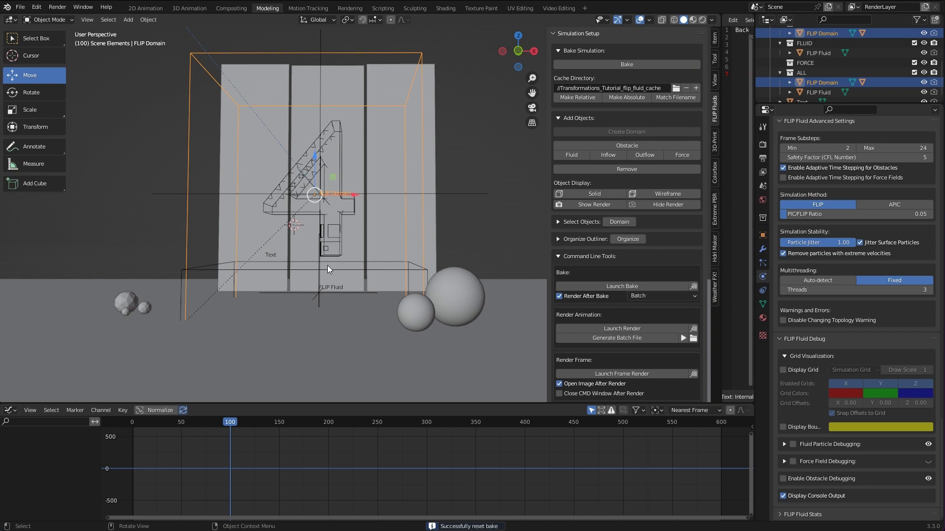
{"action": "left_click", "coordinate": [287, 293]}
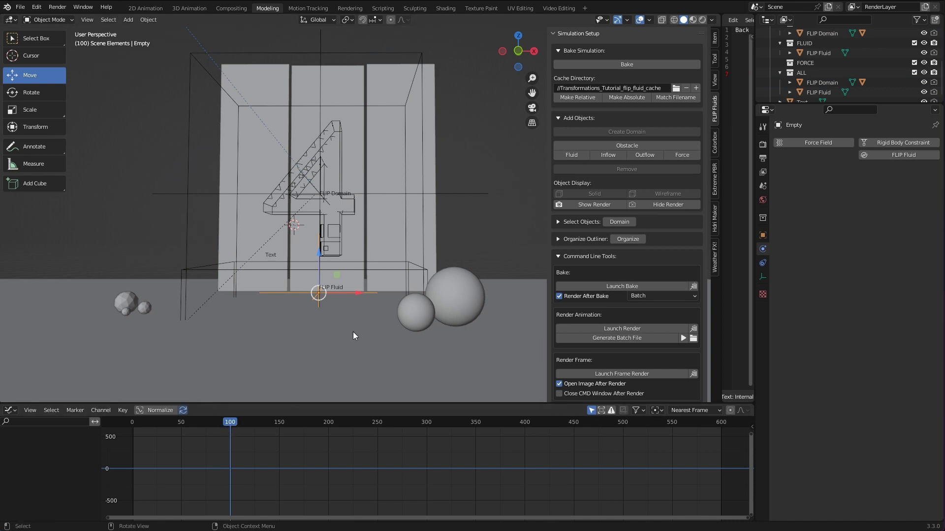
{"action": "key", "text": "i"}
{"action": "left_click", "coordinate": [297, 343]}
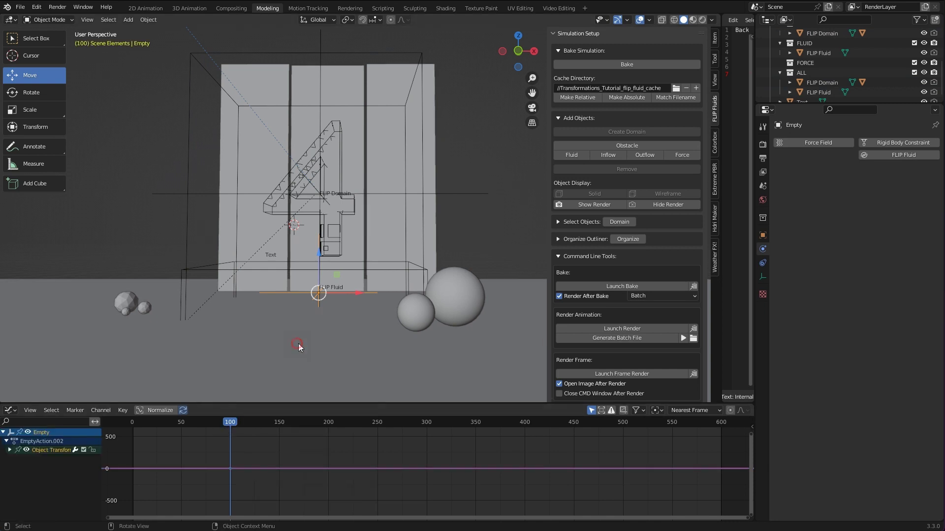
- Check the scene's frame rate in the output settings
{"action": "left_click_drag", "start_coordinate": [185, 423], "coordinate": [229, 432]}
{"action": "scroll", "coordinate": [359, 317], "scroll_direction": "up", "scroll_amount": 4}
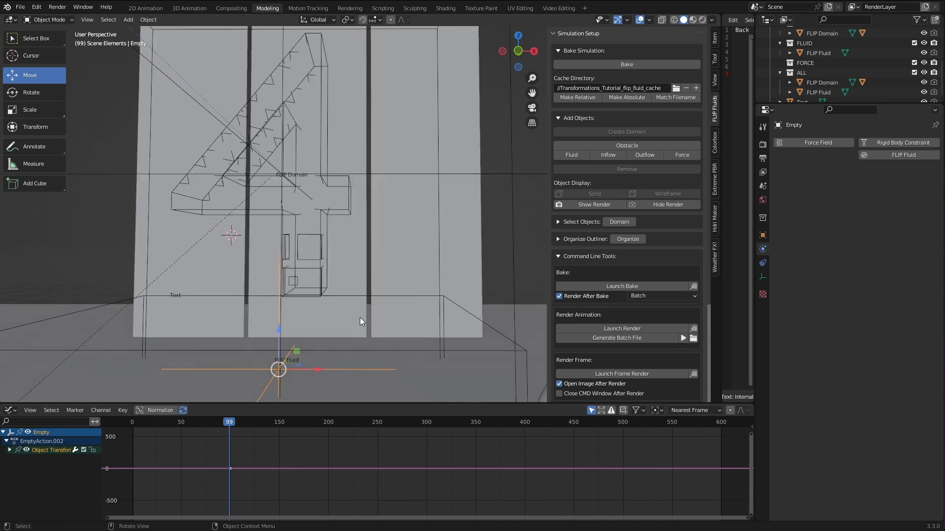
{"action": "scroll", "coordinate": [353, 322], "scroll_direction": "down", "scroll_amount": 1}
{"action": "middle_click_drag", "start_coordinate": [347, 321], "coordinate": [355, 259], "text": "shift"}
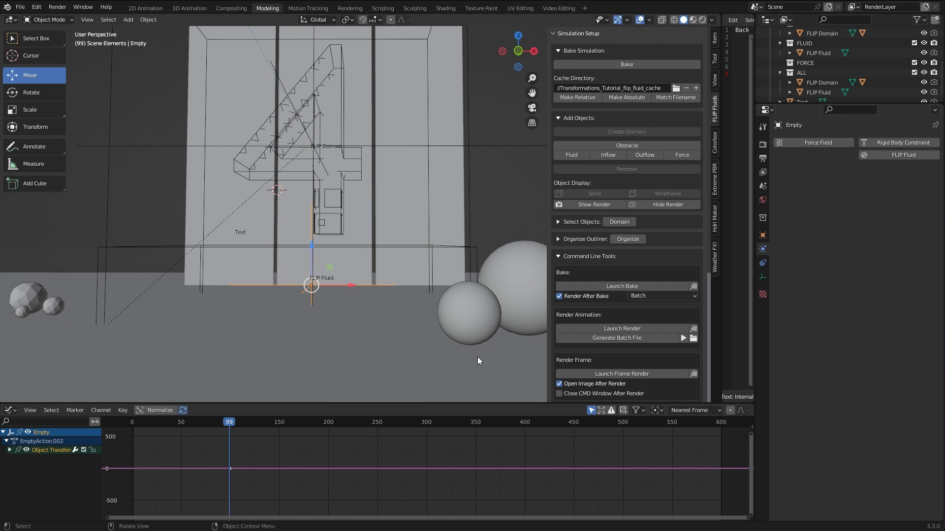
{"action": "left_click", "coordinate": [763, 171]}
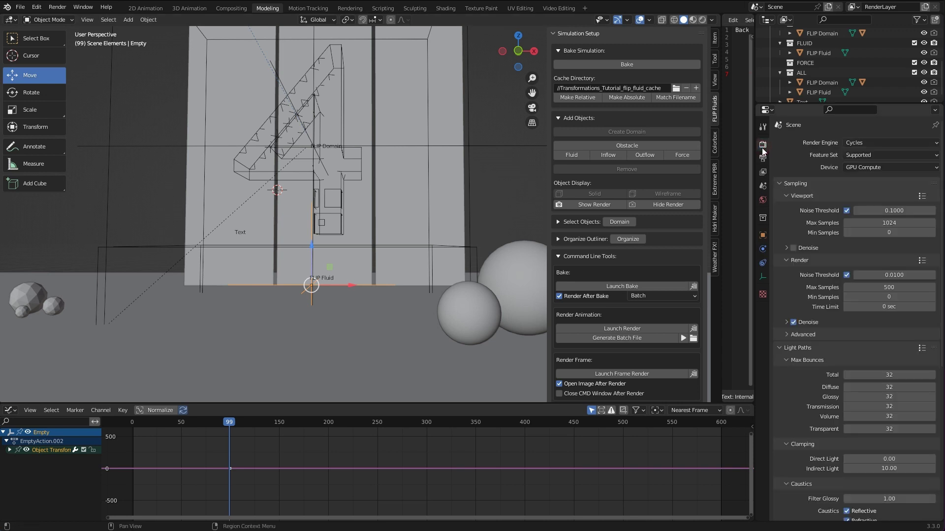
{"action": "left_click", "coordinate": [762, 160]}
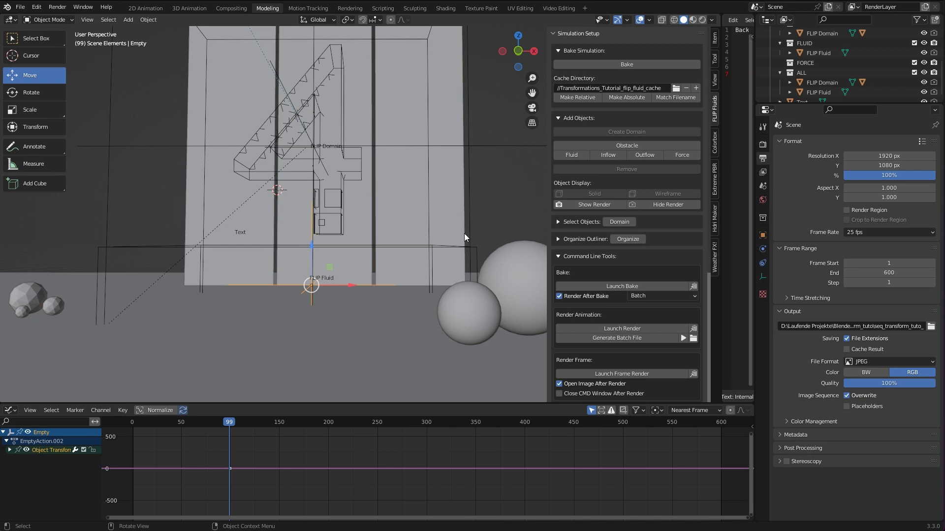
- At frame 125, rotate the empty 180° about the Z axis and insert a rotation keyframe
{"action": "left_click_drag", "start_coordinate": [228, 423], "coordinate": [256, 431]}
{"action": "key", "text": "Left"}
{"action": "key", "text": "r"}
{"action": "type", "text": "z"}
{"action": "type", "text": "180"}
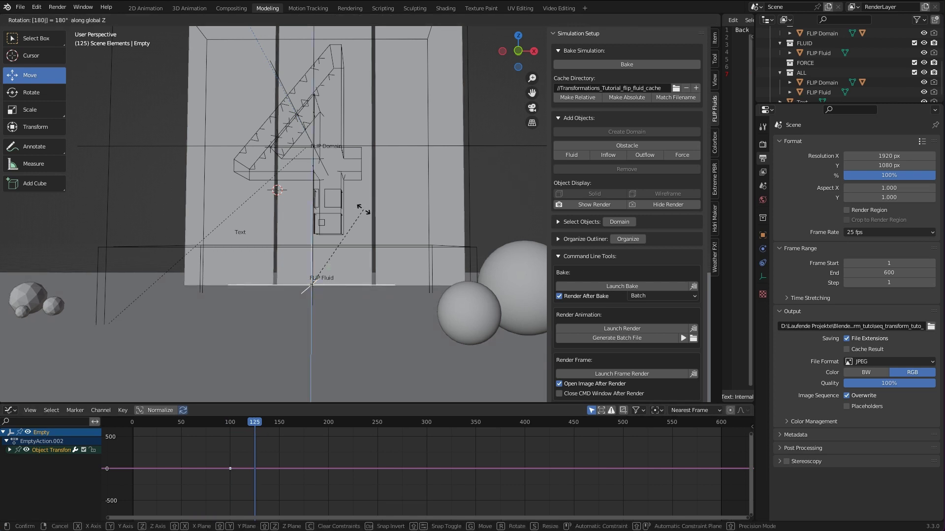
{"action": "key", "text": "Return"}
{"action": "key", "text": "i"}
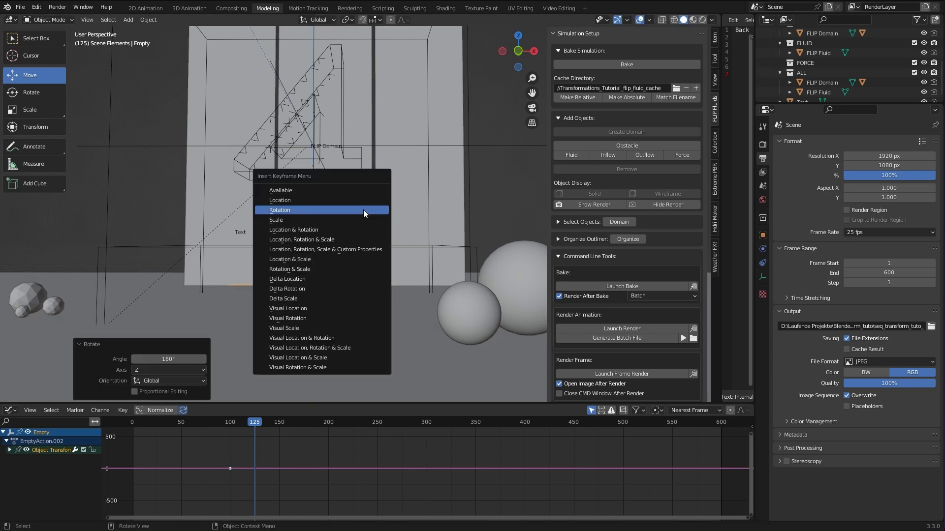
{"action": "left_click", "coordinate": [363, 211]}
- Play back the animation to review the empty's rotation between frames 100 and 125
{"action": "mouse_move", "coordinate": [234, 427]}
{"action": "left_mouse_down"}
{"action": "mouse_move", "coordinate": [224, 430]}
{"action": "mouse_move", "coordinate": [256, 432]}
{"action": "mouse_move", "coordinate": [232, 427]}
{"action": "left_mouse_up"}
{"action": "key", "text": "space"}
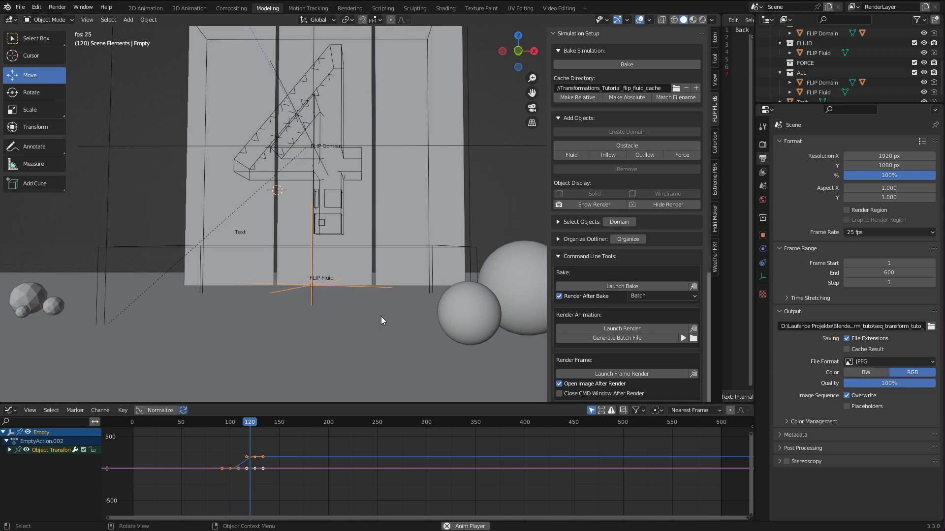
{"action": "key", "text": "shift+Left"}
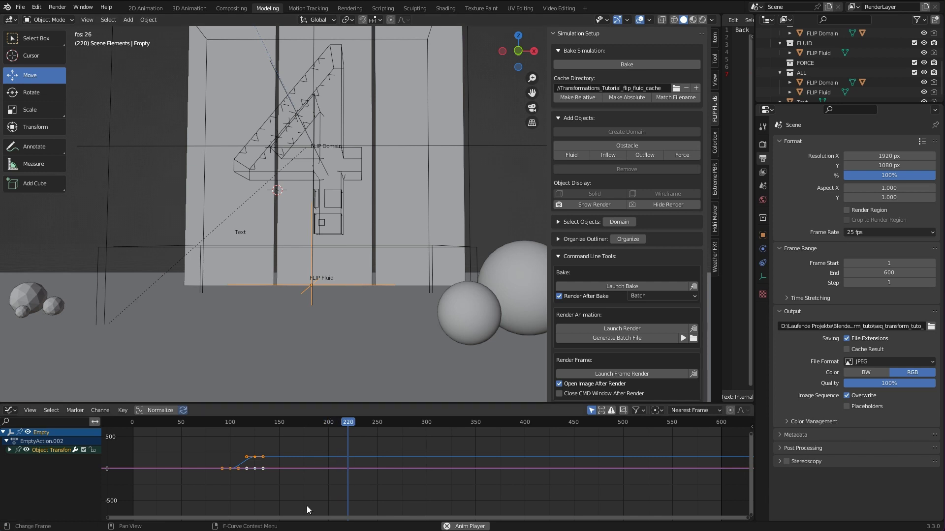
{"action": "key", "text": "space"}
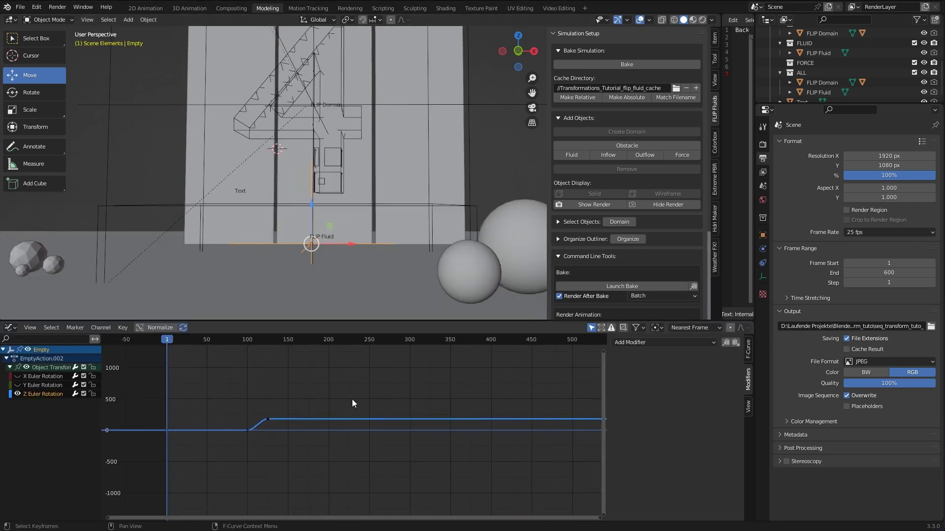
- Lock the empty's X and Y Euler Rotation channels and select the Z Euler Rotation channel
{"action": "scroll", "coordinate": [349, 401], "scroll_direction": "down", "scroll_amount": 3}
{"action": "middle_click_drag", "start_coordinate": [351, 428], "coordinate": [267, 441], "text": "ctrl"}
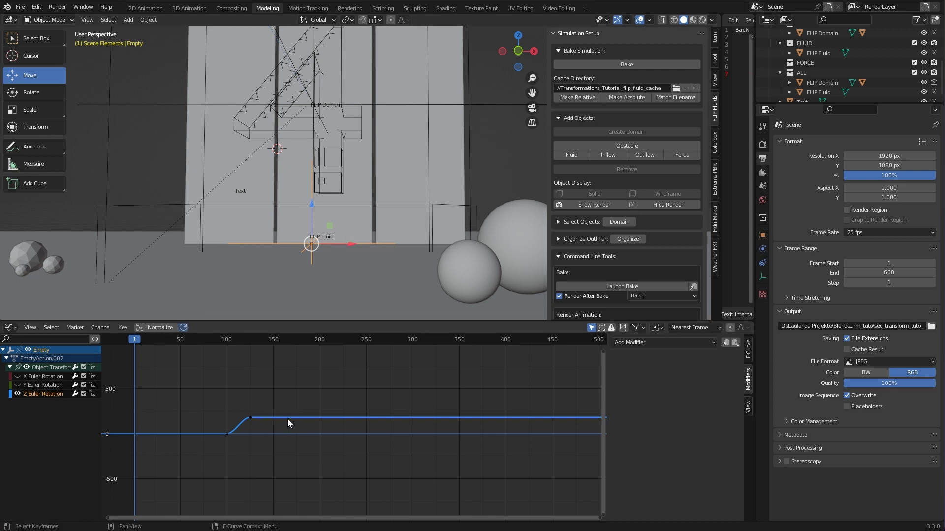
{"action": "left_click", "coordinate": [31, 376]}
{"action": "left_click", "coordinate": [38, 388]}
{"action": "left_click", "coordinate": [37, 378]}
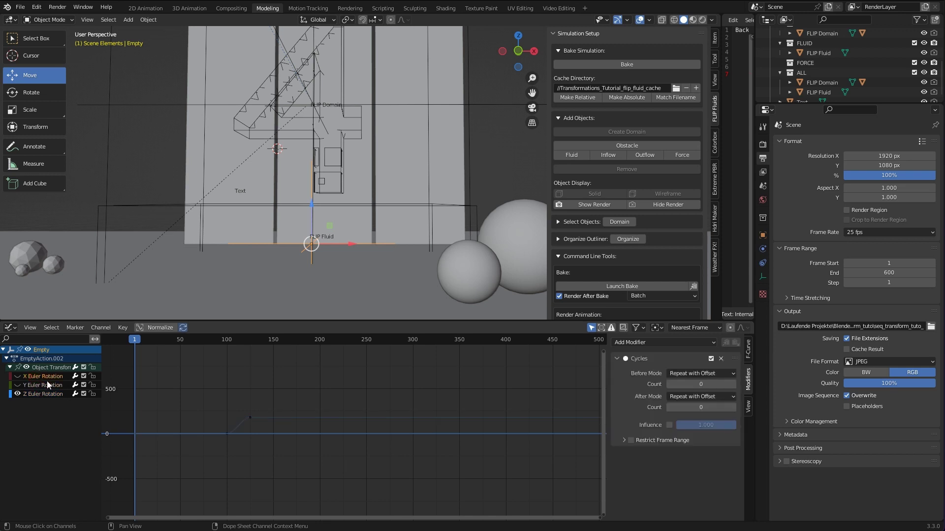
{"action": "left_click", "coordinate": [93, 377]}
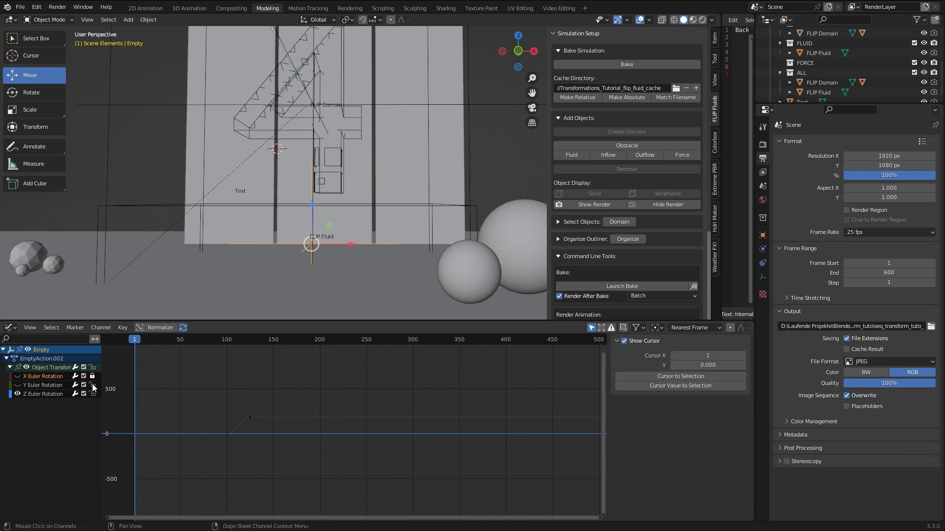
{"action": "left_click", "coordinate": [42, 393]}
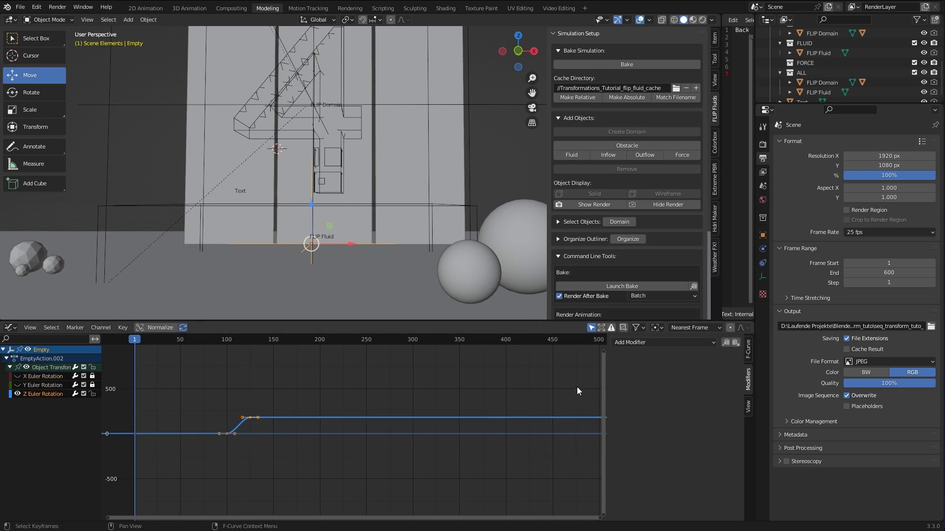
- Add a Cycles modifier to the empty's Z Euler Rotation curve
{"action": "left_click_drag", "start_coordinate": [607, 362], "coordinate": [644, 364]}
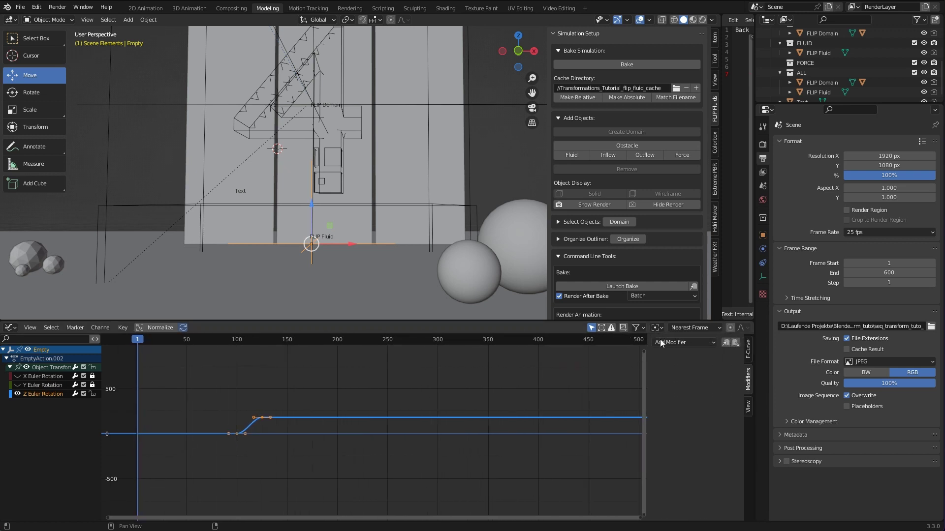
{"action": "left_click", "coordinate": [748, 352]}
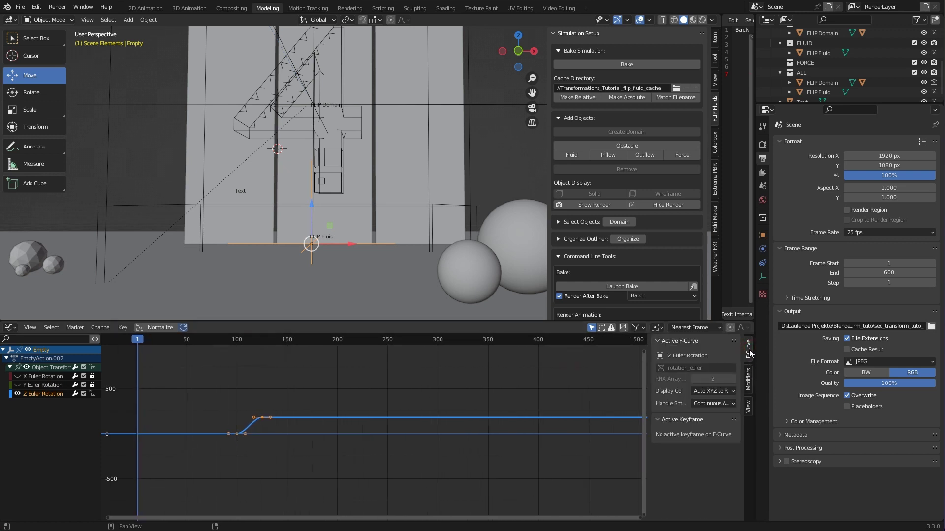
{"action": "left_click", "coordinate": [748, 386]}
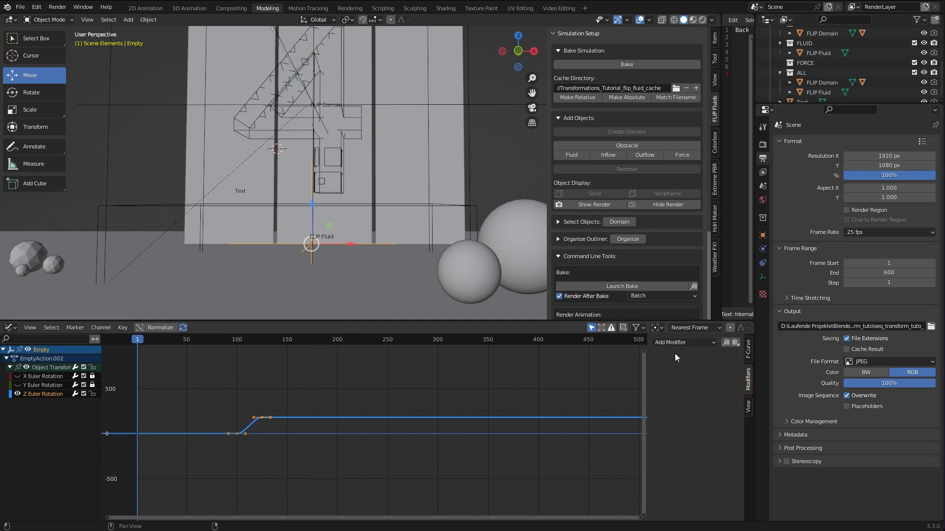
{"action": "left_click", "coordinate": [684, 344]}
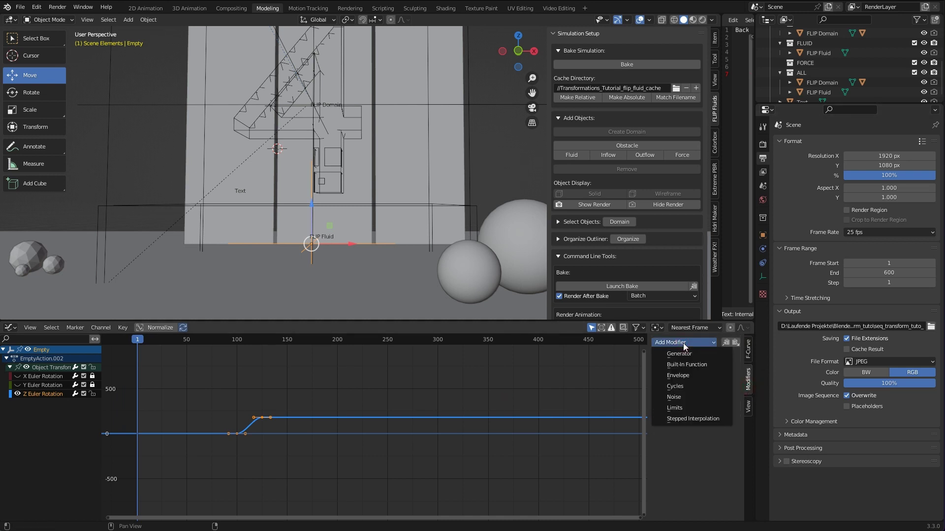
{"action": "left_click", "coordinate": [684, 386]}
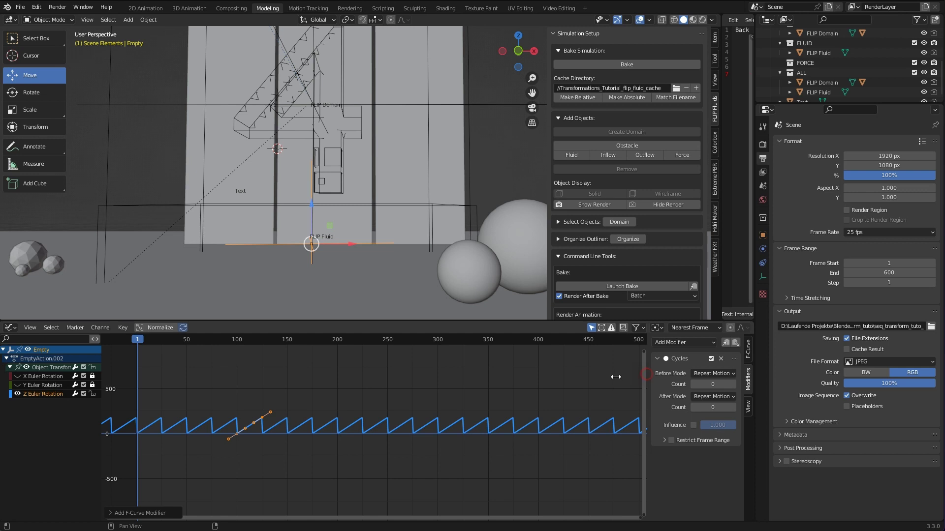
- Set the Cycles modifier's Before Mode and After Mode to Repeat with Offset
{"action": "left_click_drag", "start_coordinate": [615, 377], "coordinate": [567, 377]}
{"action": "left_click", "coordinate": [697, 374]}
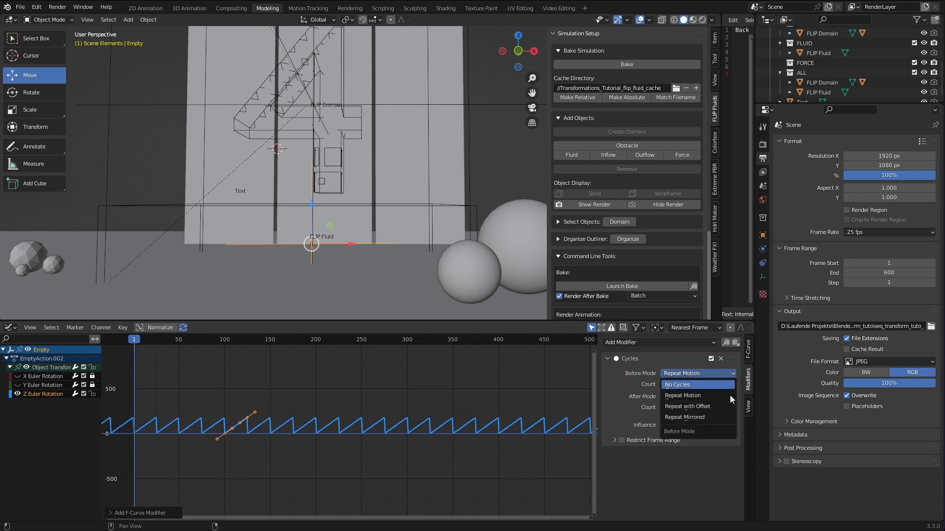
{"action": "left_click", "coordinate": [708, 406]}
{"action": "left_click", "coordinate": [696, 398]}
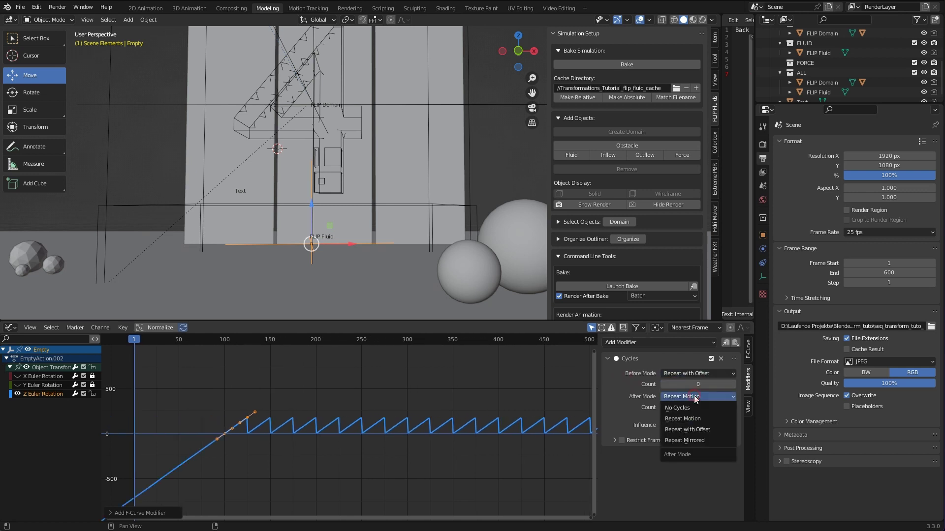
{"action": "left_click", "coordinate": [708, 429]}
- Play back the empty's looped rotation, return to frame 1 and remove the Cycles modifier
{"action": "scroll", "coordinate": [325, 422], "scroll_direction": "down", "scroll_amount": 2}
{"action": "mouse_move", "coordinate": [430, 396]}
{"action": "middle_mouse_down"}
{"action": "mouse_move", "coordinate": [422, 420]}
{"action": "mouse_move", "coordinate": [416, 409]}
{"action": "middle_mouse_up"}
{"action": "left_click_drag", "start_coordinate": [253, 340], "coordinate": [341, 341]}
{"action": "key", "text": "space"}
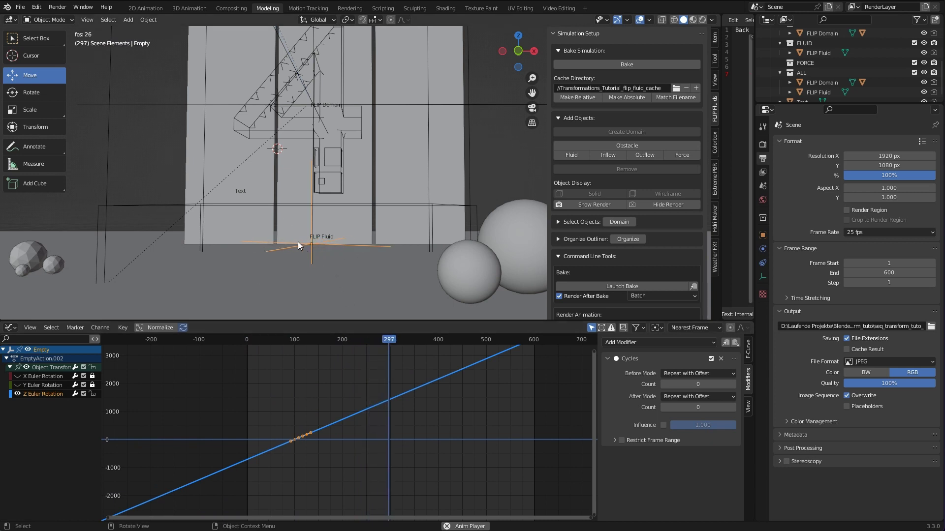
{"action": "key", "text": "space"}
{"action": "key", "text": "shift+Left"}
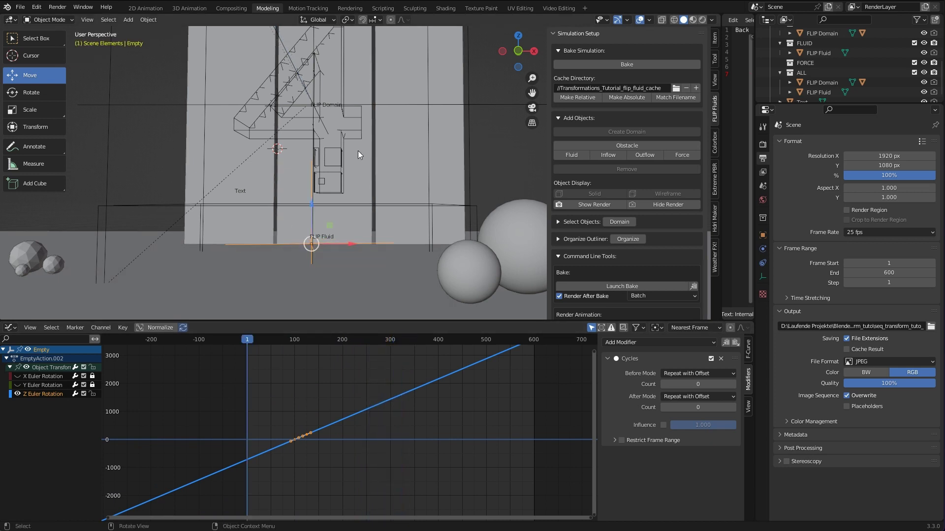
{"action": "left_click", "coordinate": [721, 358]}
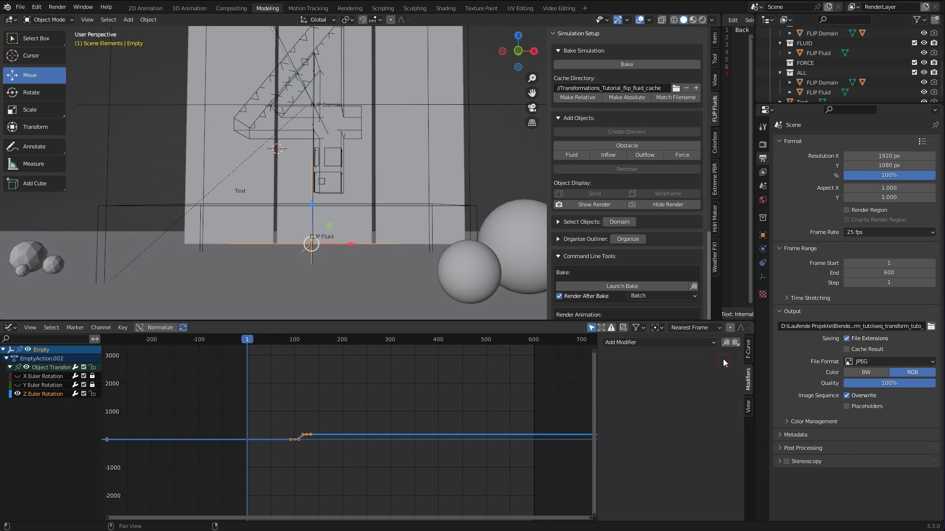
- Insert a rotation keyframe on the empty at frame 1
{"action": "scroll", "coordinate": [262, 434], "scroll_direction": "up", "scroll_amount": 8}
{"action": "middle_click_drag", "start_coordinate": [168, 449], "coordinate": [316, 441]}
{"action": "scroll", "coordinate": [316, 441], "scroll_direction": "up", "scroll_amount": 5}
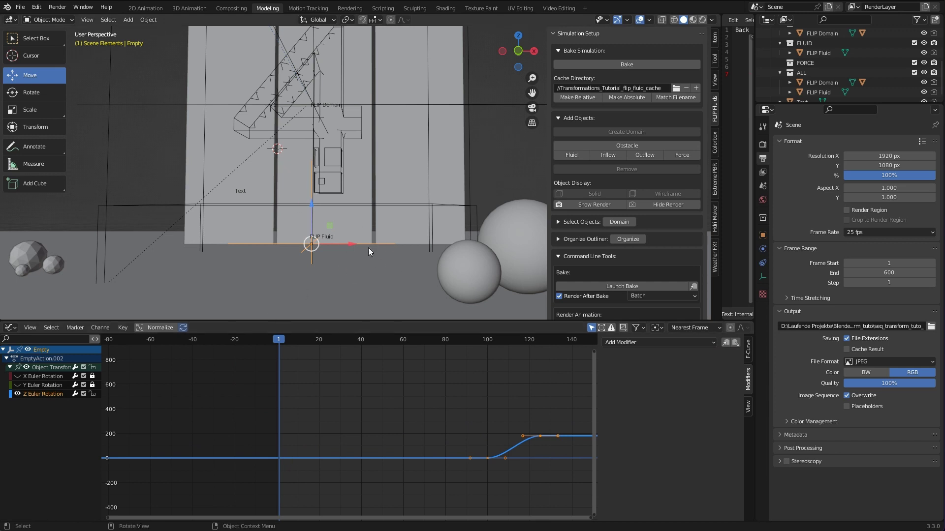
{"action": "key", "text": "i"}
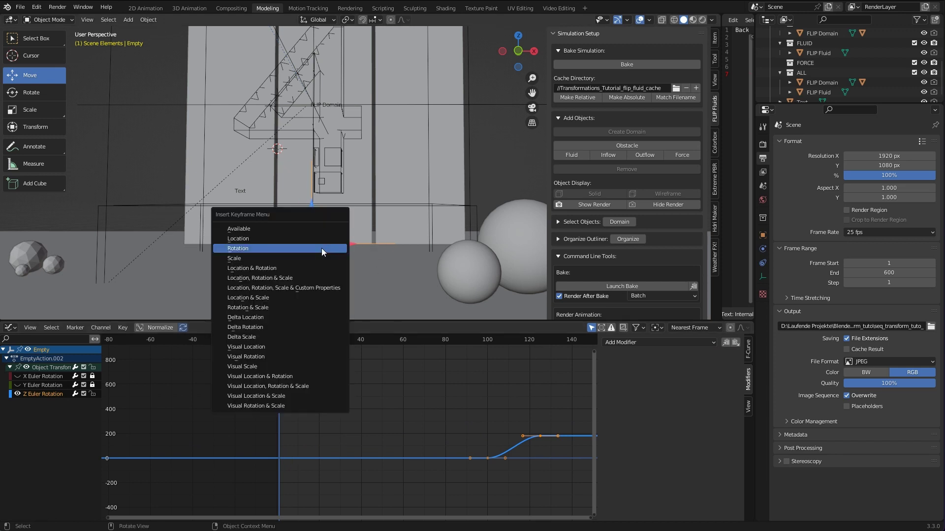
{"action": "left_click", "coordinate": [321, 248]}
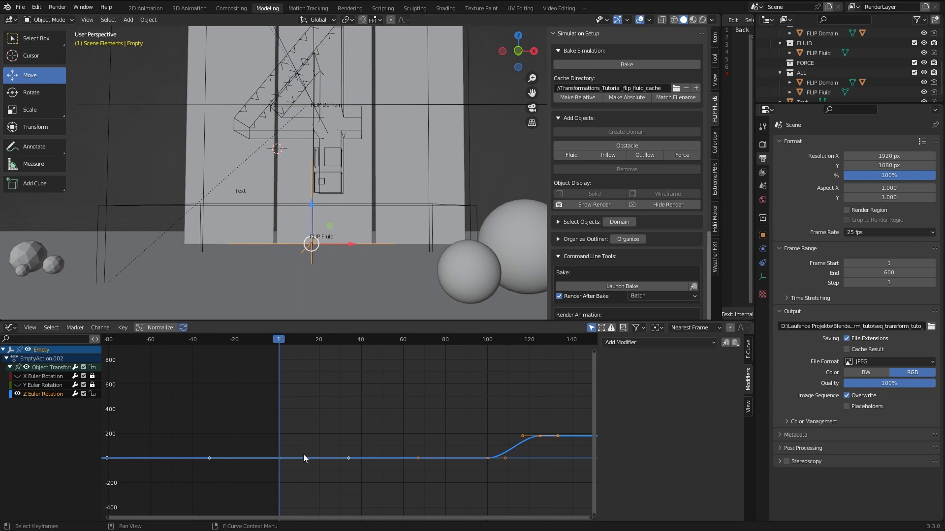
- Add a Cycles modifier to the Z Euler Rotation curve with Before Mode and After Mode set to Repeat with Offset
{"action": "middle_click_drag", "start_coordinate": [397, 426], "coordinate": [287, 432]}
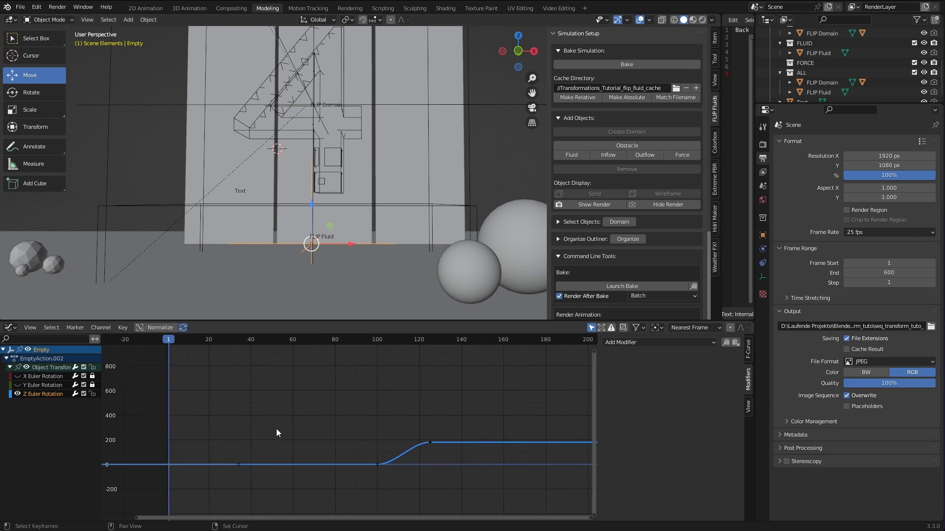
{"action": "scroll", "coordinate": [294, 429], "scroll_direction": "down", "scroll_amount": 1}
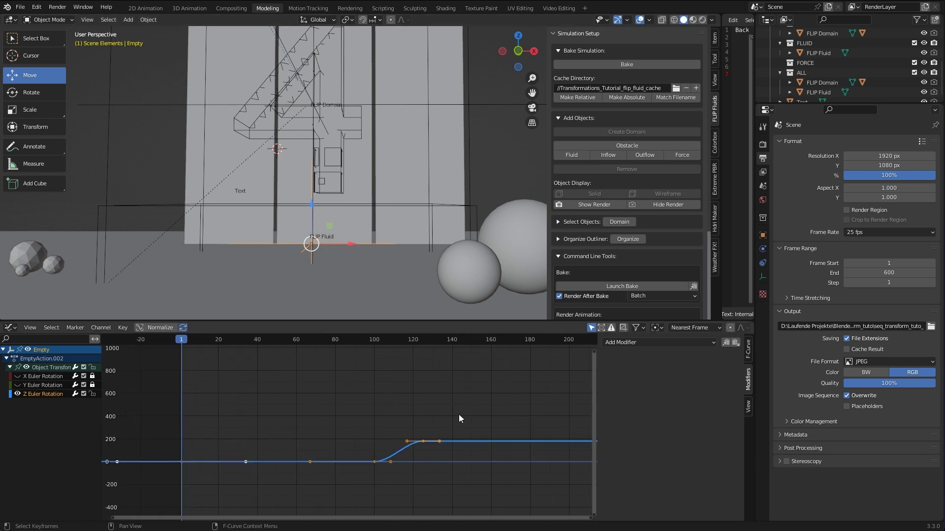
{"action": "left_click", "coordinate": [635, 342]}
{"action": "left_click", "coordinate": [643, 389]}
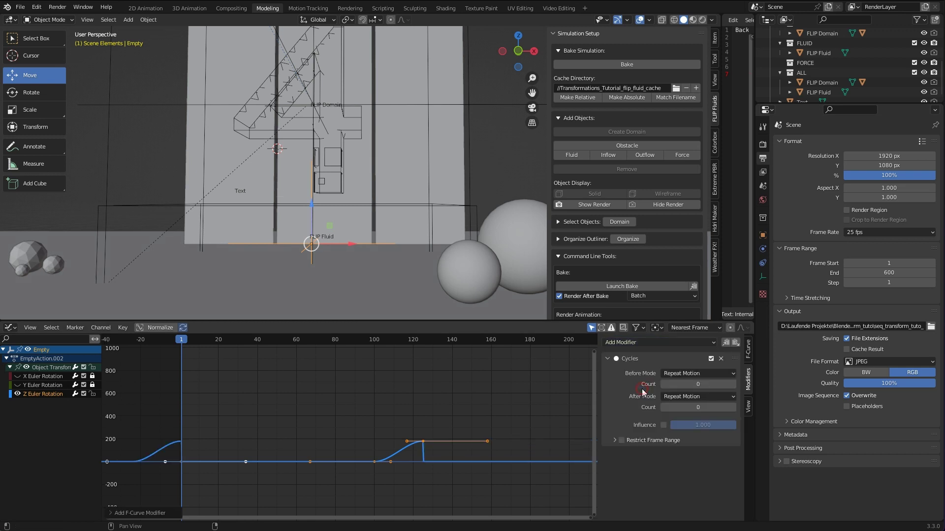
{"action": "scroll", "coordinate": [422, 401], "scroll_direction": "down", "scroll_amount": 2}
{"action": "scroll", "coordinate": [258, 423], "scroll_direction": "down", "scroll_amount": 2}
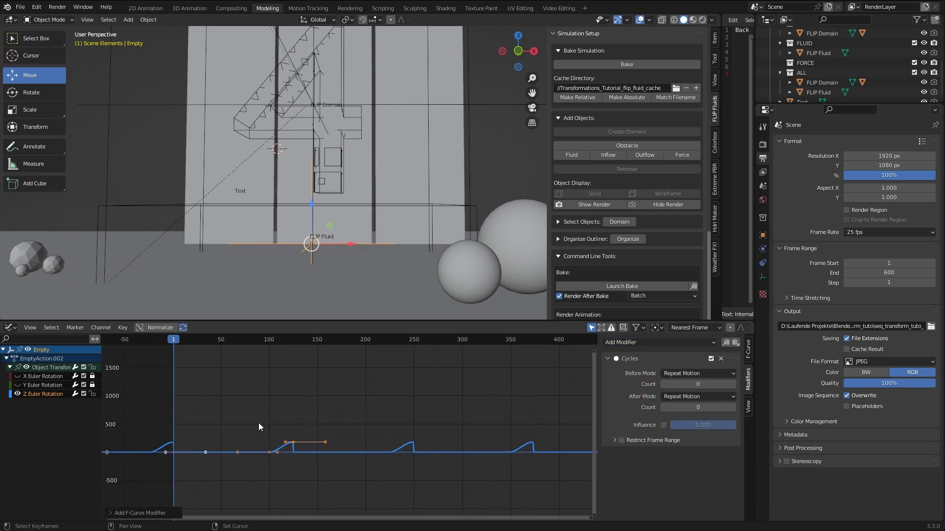
{"action": "left_click", "coordinate": [691, 373]}
{"action": "left_click", "coordinate": [692, 406]}
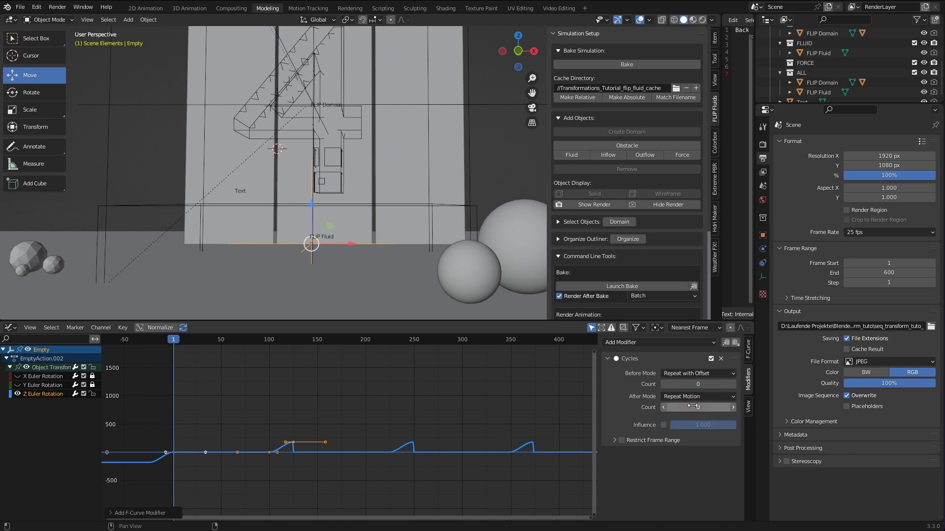
{"action": "left_click", "coordinate": [699, 397]}
{"action": "left_click", "coordinate": [689, 430]}
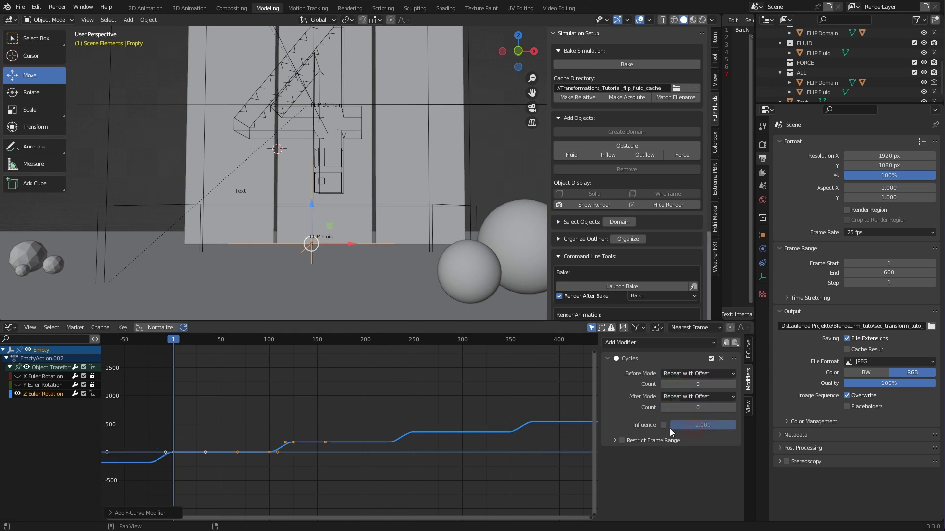
- Play back the animation and examine the stepped Z rotation curve across the frame range
{"action": "scroll", "coordinate": [293, 429], "scroll_direction": "down", "scroll_amount": 1}
{"action": "scroll", "coordinate": [295, 427], "scroll_direction": "down", "scroll_amount": 3, "text": "ctrl"}
{"action": "key", "text": "space"}
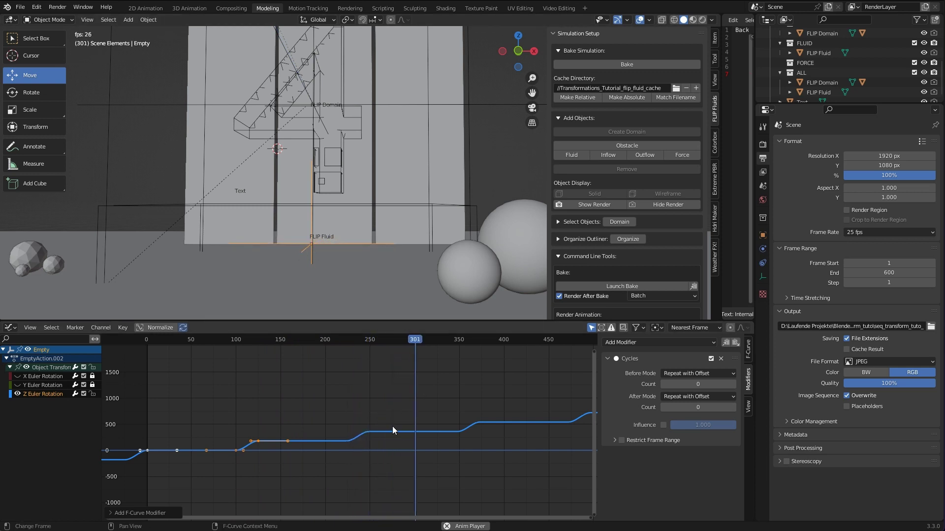
{"action": "scroll", "coordinate": [483, 429], "scroll_direction": "down", "scroll_amount": 10}
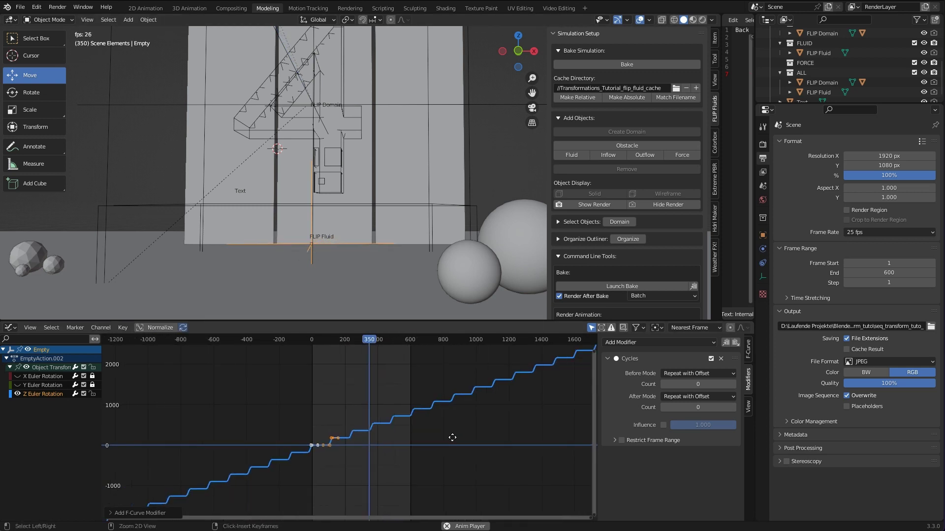
{"action": "scroll", "coordinate": [437, 460], "scroll_direction": "up", "scroll_amount": 10}
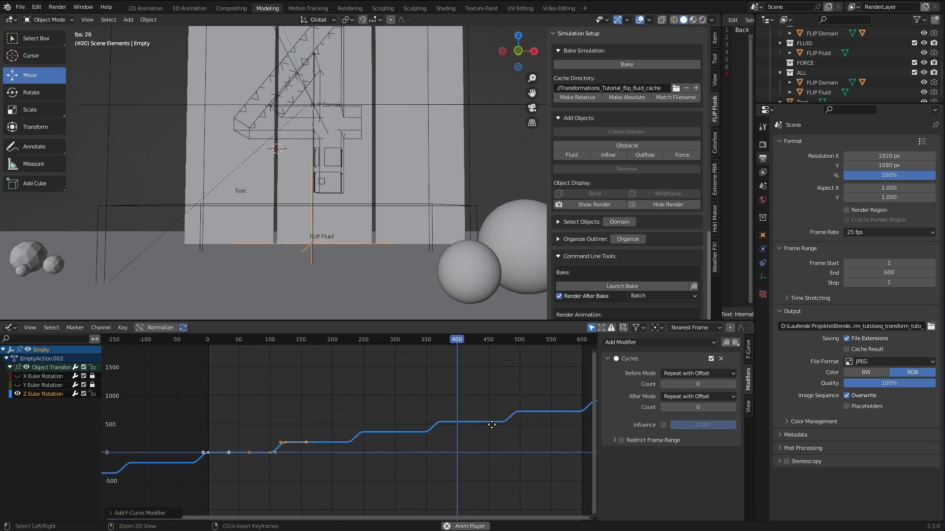
- Stop playback, return to frame 1 and parent the number 4 text to the empty using the Object option
{"action": "key", "text": "space"}
{"action": "key", "text": "shift+Left"}
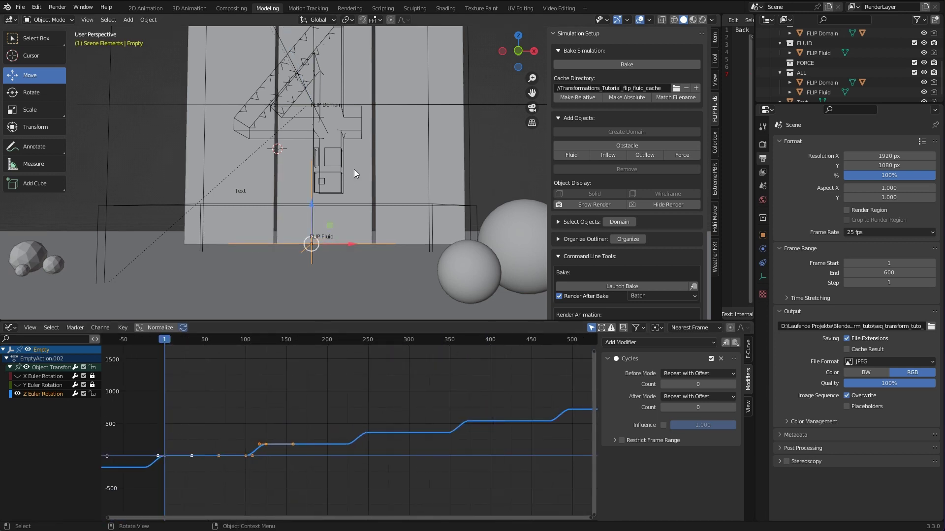
{"action": "scroll", "coordinate": [297, 182], "scroll_direction": "up", "scroll_amount": 2}
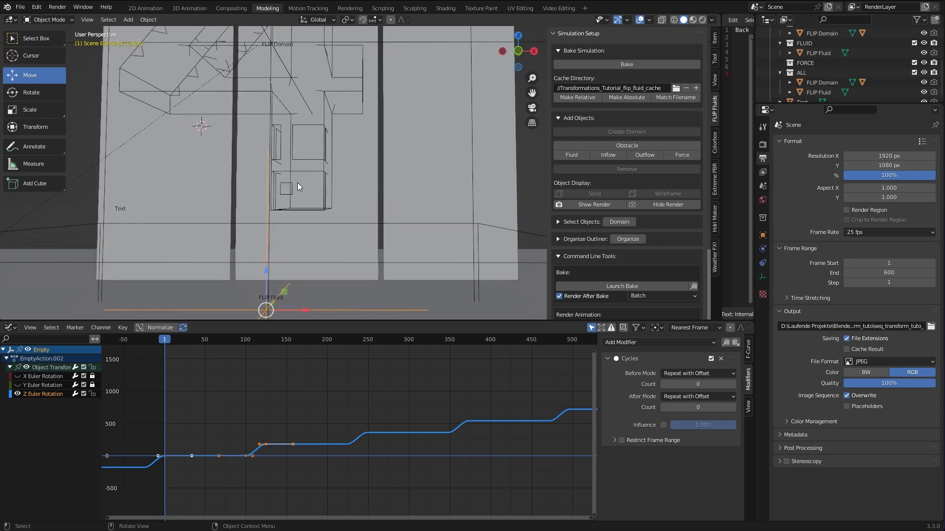
{"action": "scroll", "coordinate": [299, 136], "scroll_direction": "down", "scroll_amount": 1}
{"action": "left_click", "coordinate": [288, 132]}
{"action": "scroll", "coordinate": [398, 200], "scroll_direction": "down", "scroll_amount": 2}
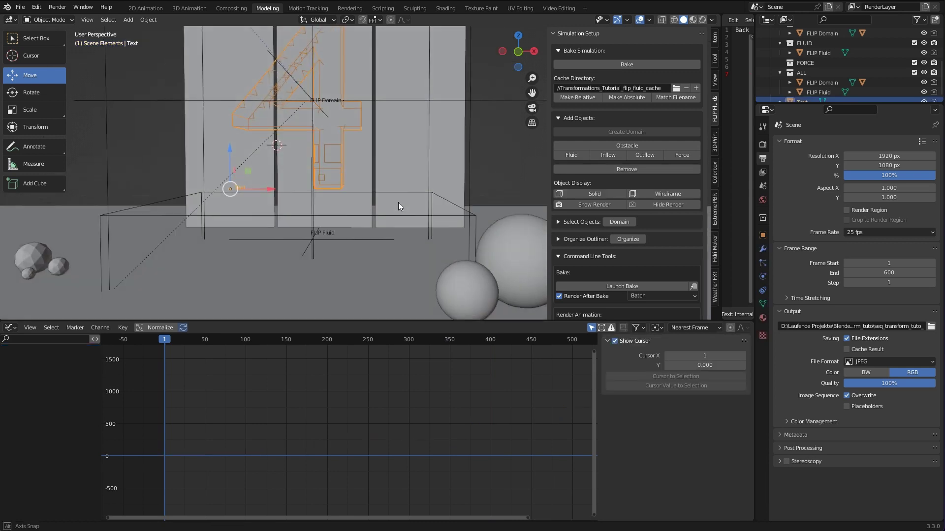
{"action": "scroll", "coordinate": [313, 235], "scroll_direction": "up", "scroll_amount": 1}
{"action": "left_click", "coordinate": [268, 238], "text": "shift"}
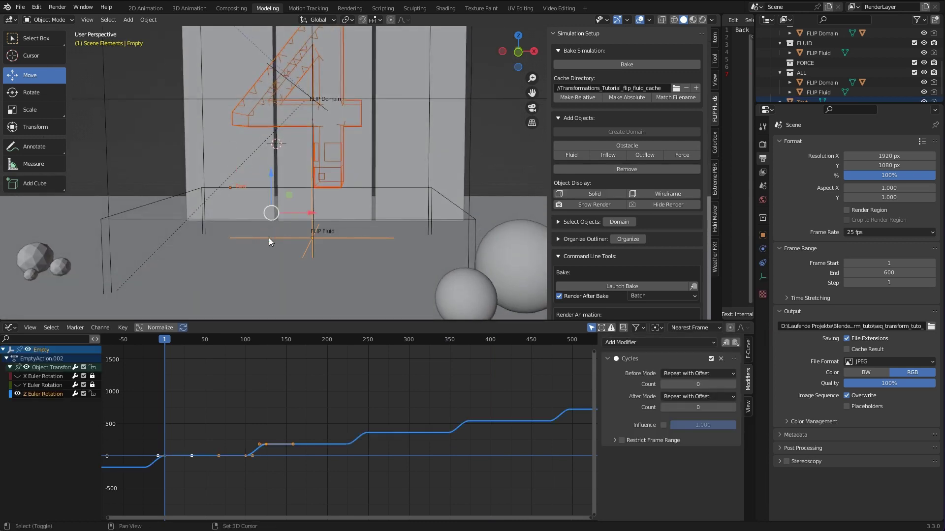
{"action": "key", "text": "ctrl+p"}
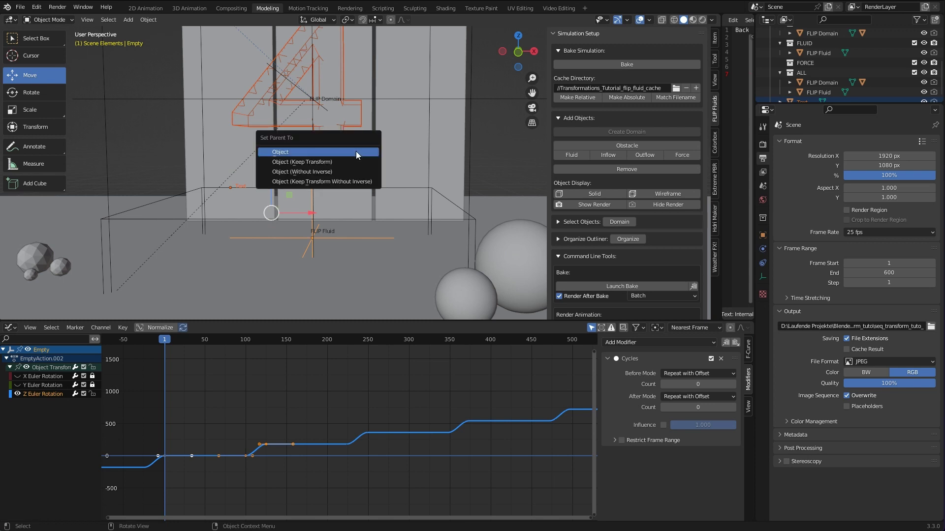
{"action": "left_click", "coordinate": [356, 151]}
- Check the number's rotation by scrubbing the timeline, and centre the number on the empty in top view
{"action": "left_click_drag", "start_coordinate": [166, 341], "coordinate": [276, 356]}
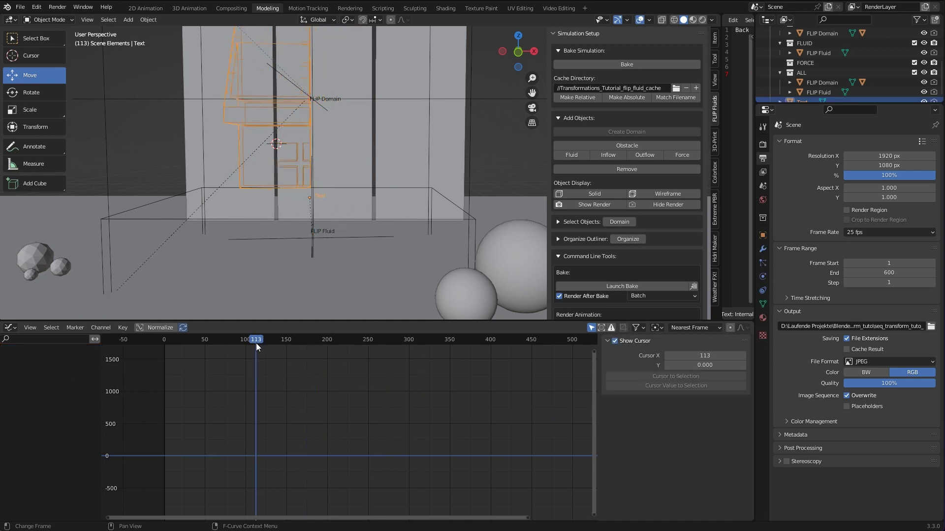
{"action": "left_click_drag", "start_coordinate": [256, 344], "coordinate": [235, 343]}
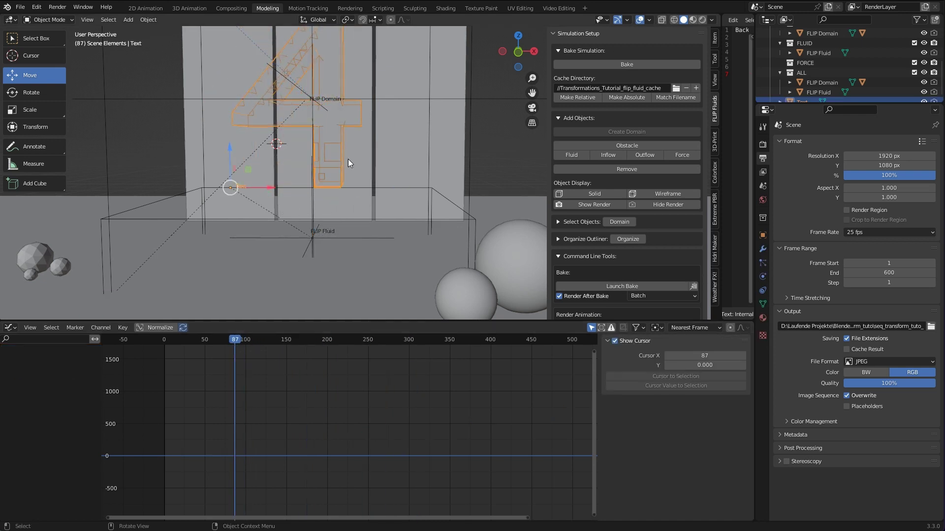
{"action": "key", "text": "KP_7"}
{"action": "scroll", "coordinate": [402, 94], "scroll_direction": "down", "scroll_amount": 2}
{"action": "scroll", "coordinate": [396, 100], "scroll_direction": "up", "scroll_amount": 1}
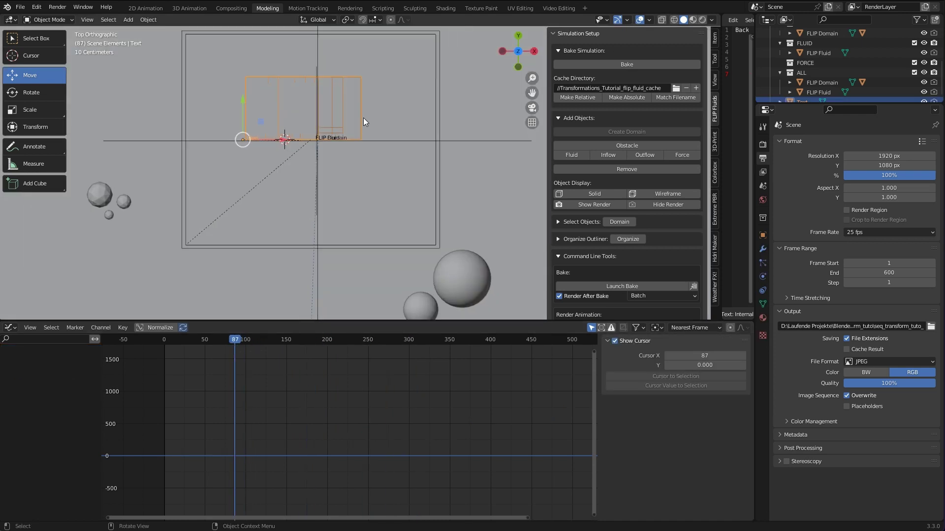
{"action": "key", "text": "g"}
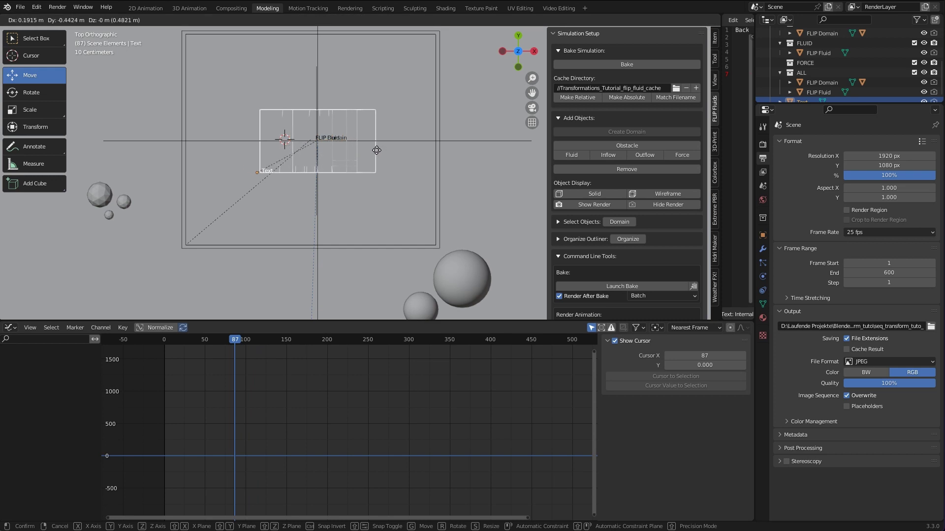
{"action": "left_click", "coordinate": [379, 156]}
- Set the current frame to 100 and add a monkey mesh from the camera view
{"action": "mouse_move", "coordinate": [231, 340]}
{"action": "left_mouse_down"}
{"action": "mouse_move", "coordinate": [293, 338]}
{"action": "mouse_move", "coordinate": [232, 340]}
{"action": "mouse_move", "coordinate": [246, 342]}
{"action": "left_mouse_up"}
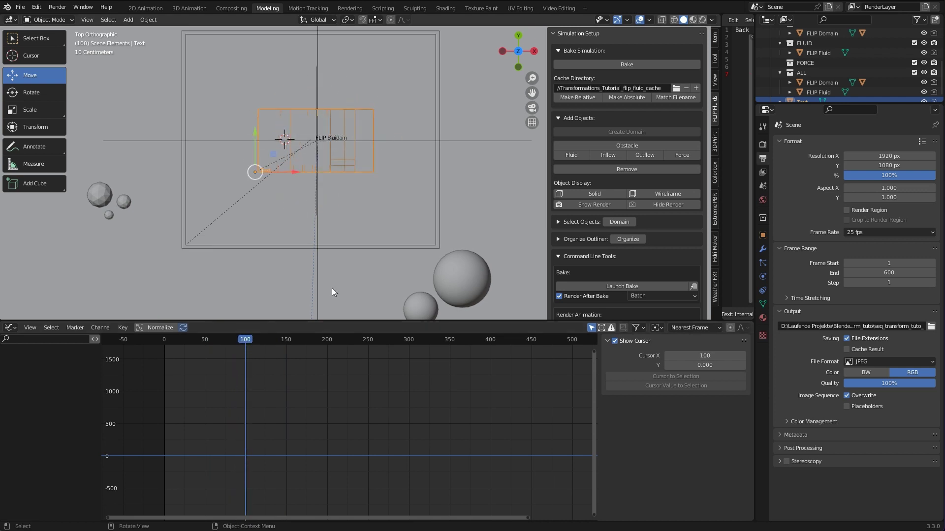
{"action": "key", "text": "KP_0"}
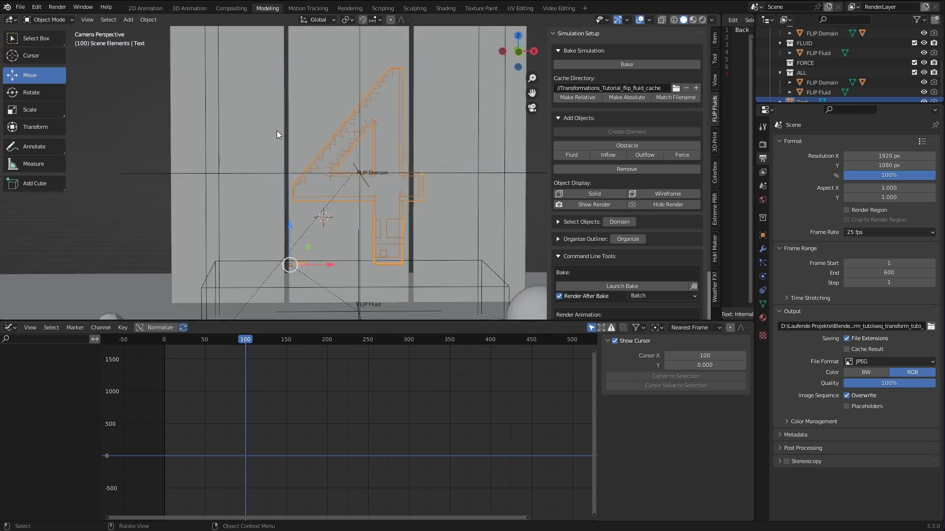
{"action": "middle_click_drag", "start_coordinate": [451, 184], "coordinate": [362, 170], "text": "shift"}
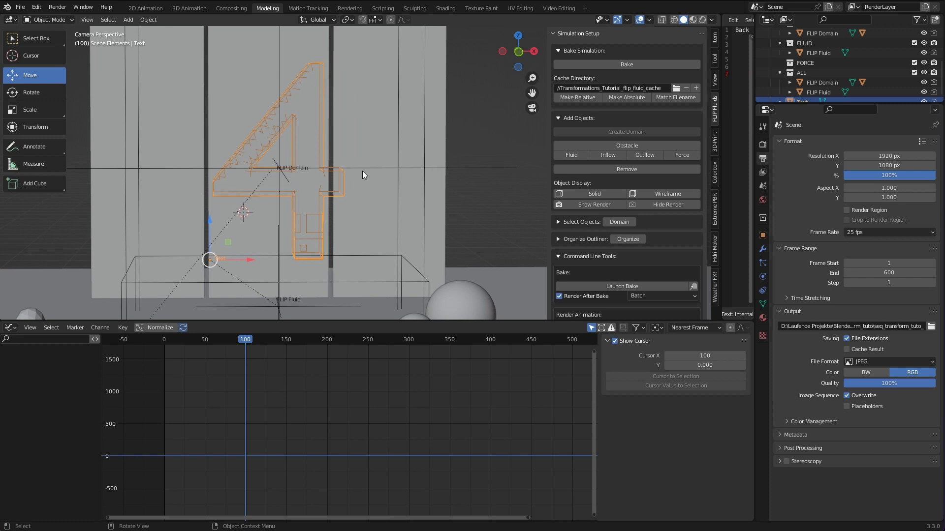
{"action": "scroll", "coordinate": [329, 205], "scroll_direction": "down", "scroll_amount": 5}
{"action": "key", "text": "shift+a"}
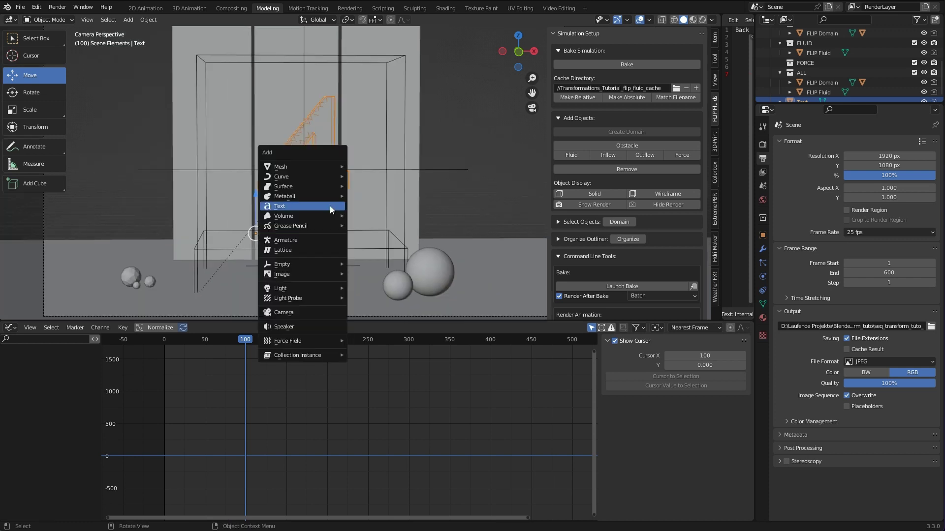
{"action": "mouse_move", "coordinate": [305, 167]}
{"action": "left_click", "coordinate": [352, 268]}
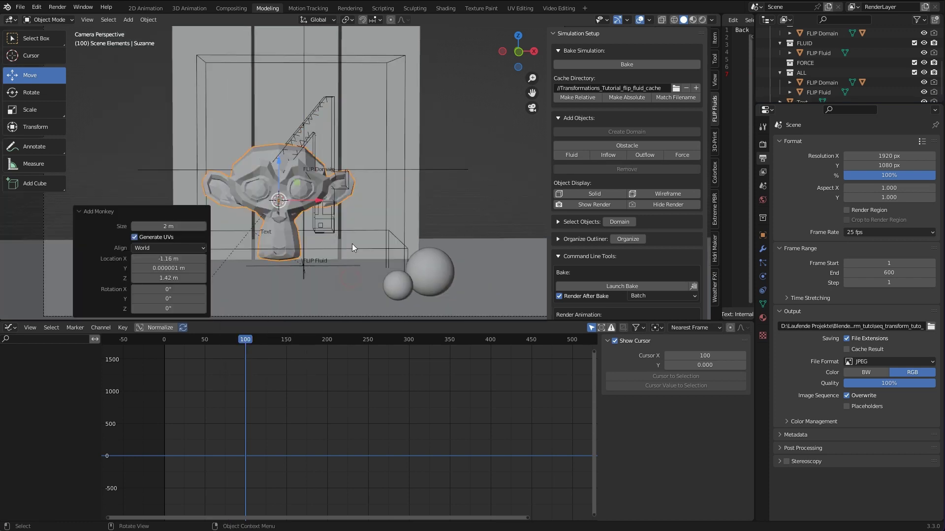
- Position the monkey over the number 4 and adjust its size, finishing with a scale factor of 0.901
{"action": "key", "text": "s"}
{"action": "left_click", "coordinate": [325, 227]}
{"action": "key", "text": "g"}
{"action": "left_click", "coordinate": [366, 197]}
{"action": "key", "text": "s"}
{"action": "left_click", "coordinate": [384, 205]}
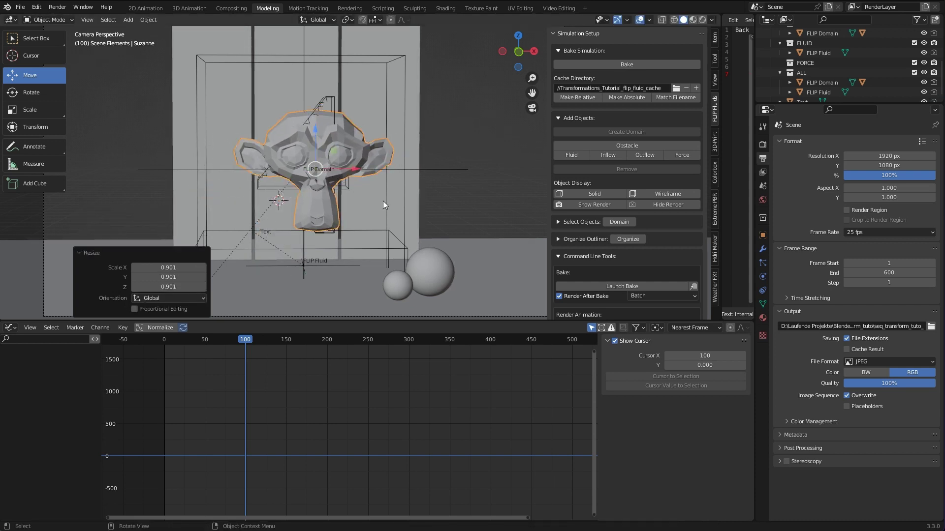
- Scale the monkey by 1.090 in front view and inspect its fit inside the fluid domain
{"action": "key", "text": "KP_1"}
{"action": "scroll", "coordinate": [389, 147], "scroll_direction": "down", "scroll_amount": 3}
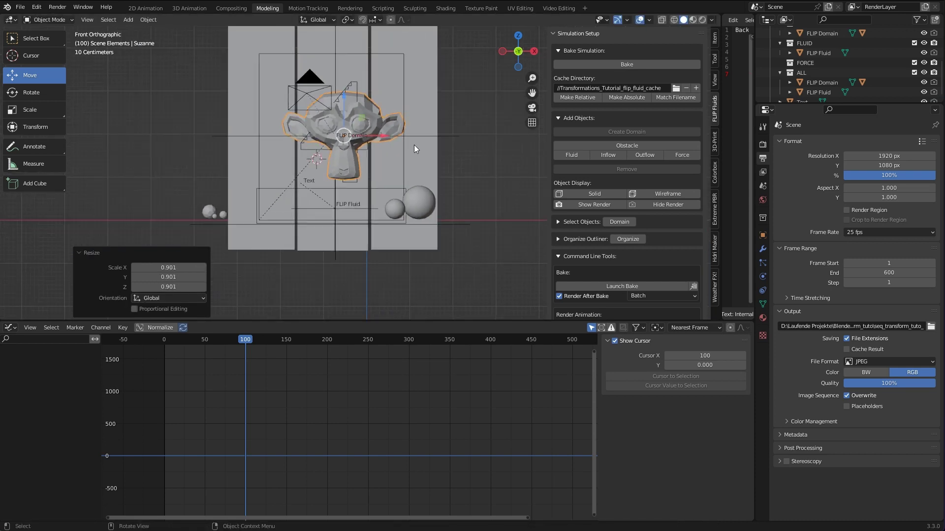
{"action": "key", "text": "s"}
{"action": "left_click", "coordinate": [420, 125]}
{"action": "mouse_move", "coordinate": [420, 125]}
{"action": "middle_mouse_down"}
{"action": "mouse_move", "coordinate": [420, 214]}
{"action": "mouse_move", "coordinate": [420, 179]}
{"action": "mouse_move", "coordinate": [415, 187]}
{"action": "mouse_move", "coordinate": [443, 184]}
{"action": "mouse_move", "coordinate": [423, 181]}
{"action": "mouse_move", "coordinate": [424, 119]}
{"action": "middle_mouse_up"}
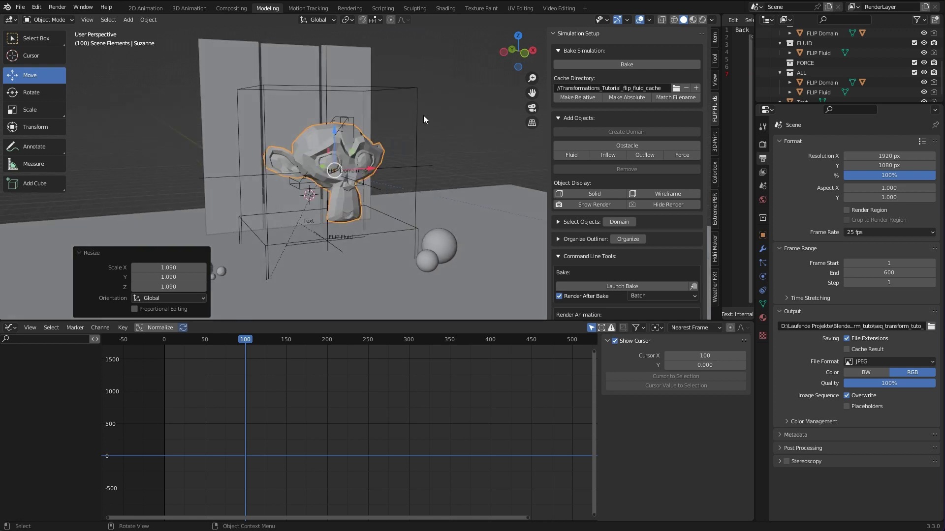
{"action": "scroll", "coordinate": [384, 206], "scroll_direction": "up", "scroll_amount": 4}
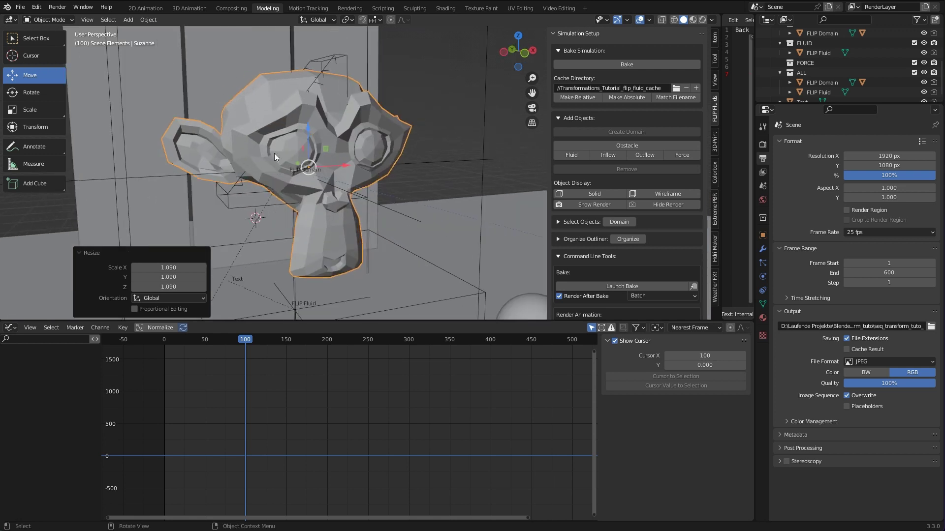
{"action": "scroll", "coordinate": [307, 168], "scroll_direction": "down", "scroll_amount": 3}
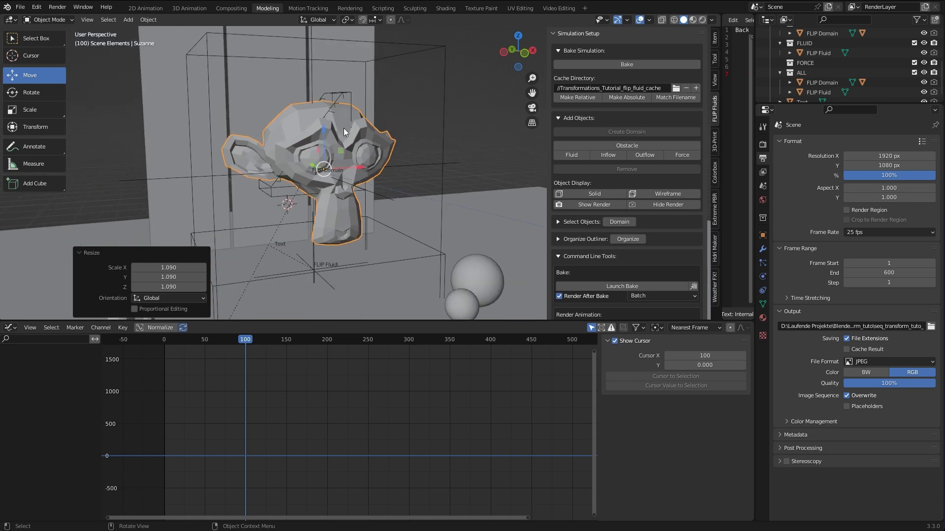
{"action": "middle_click_drag", "start_coordinate": [306, 164], "coordinate": [360, 150]}
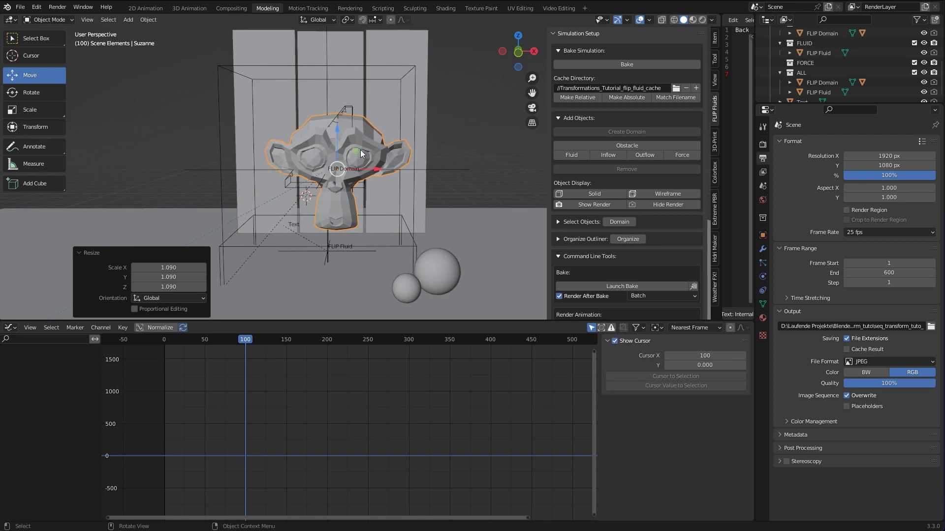
- Centre the monkey inside the domain in top view and scale it by 0.905
{"action": "key", "text": "KP_7"}
{"action": "key", "text": "g"}
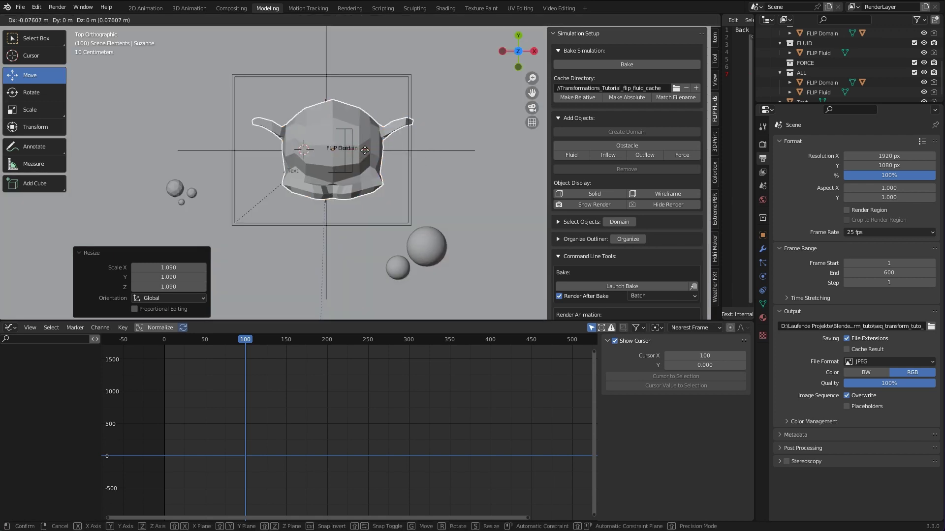
{"action": "left_click", "coordinate": [366, 153]}
{"action": "key", "text": "s"}
{"action": "left_click", "coordinate": [366, 155]}
{"action": "middle_click_drag", "start_coordinate": [394, 158], "coordinate": [397, 104]}
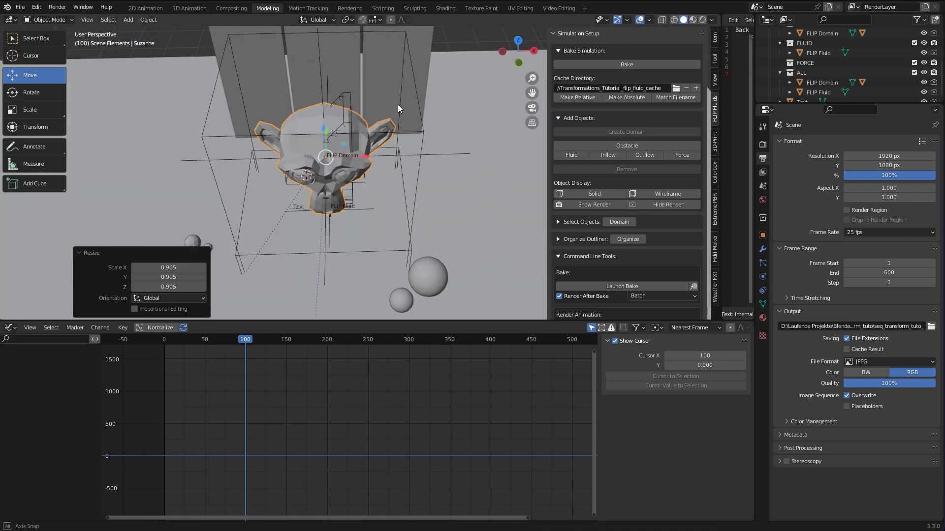
- Run all 3D-Print mesh checks on the monkey and inspect its geometry up close
{"action": "left_click", "coordinate": [715, 144]}
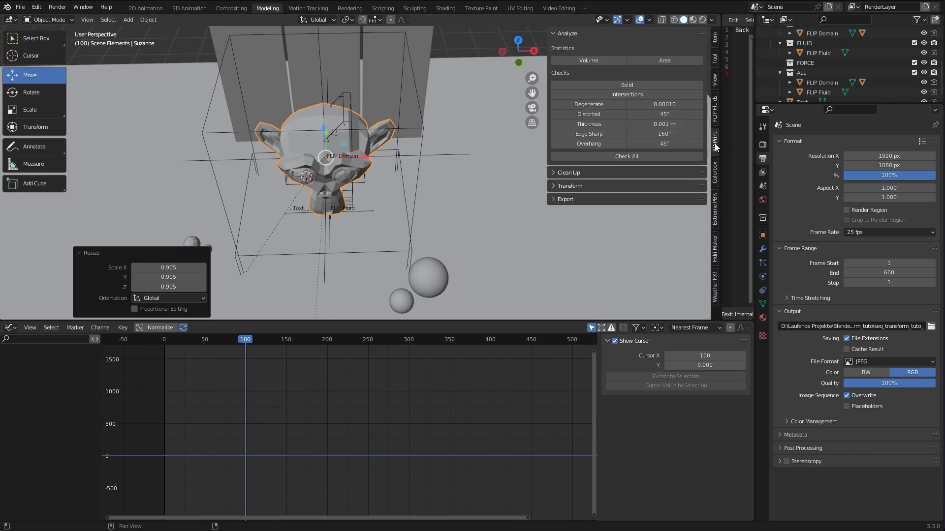
{"action": "left_click", "coordinate": [36, 7]}
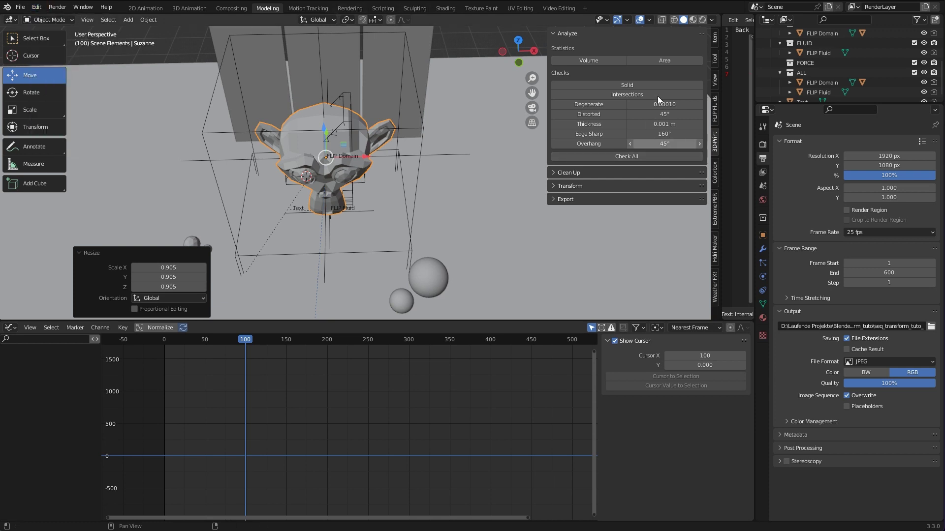
{"action": "left_click", "coordinate": [601, 156]}
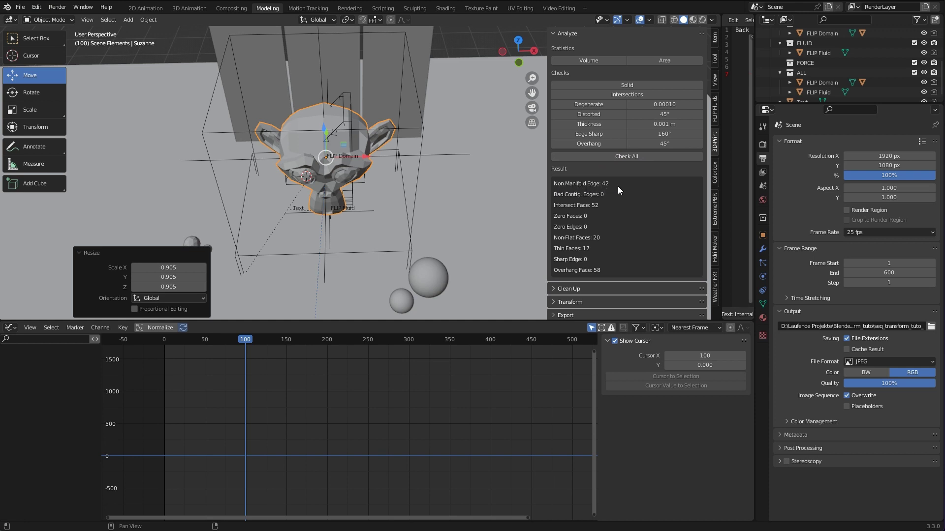
{"action": "scroll", "coordinate": [417, 194], "scroll_direction": "up", "scroll_amount": 6}
{"action": "middle_click_drag", "start_coordinate": [401, 181], "coordinate": [639, 237]}
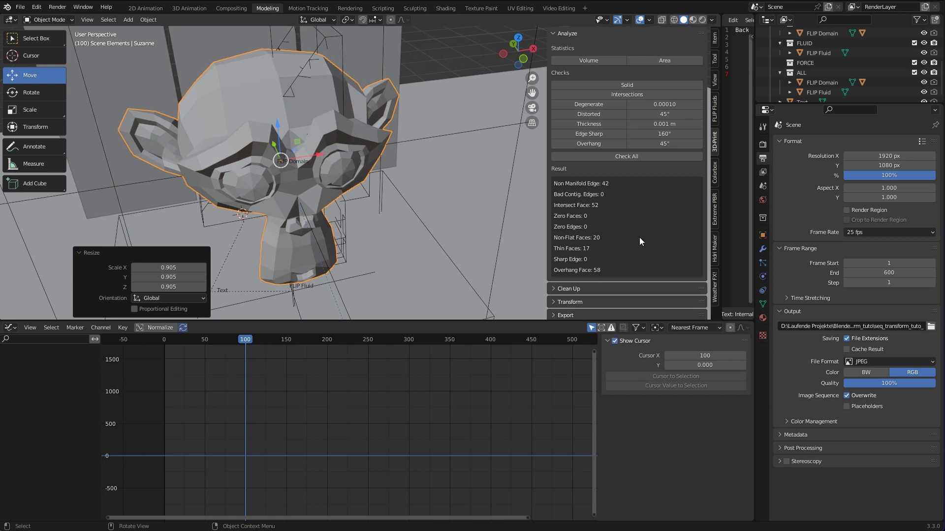
- Make the monkey mesh manifold with the 3D-Print clean-up and run all checks again
{"action": "scroll", "coordinate": [641, 245], "scroll_direction": "down", "scroll_amount": 1}
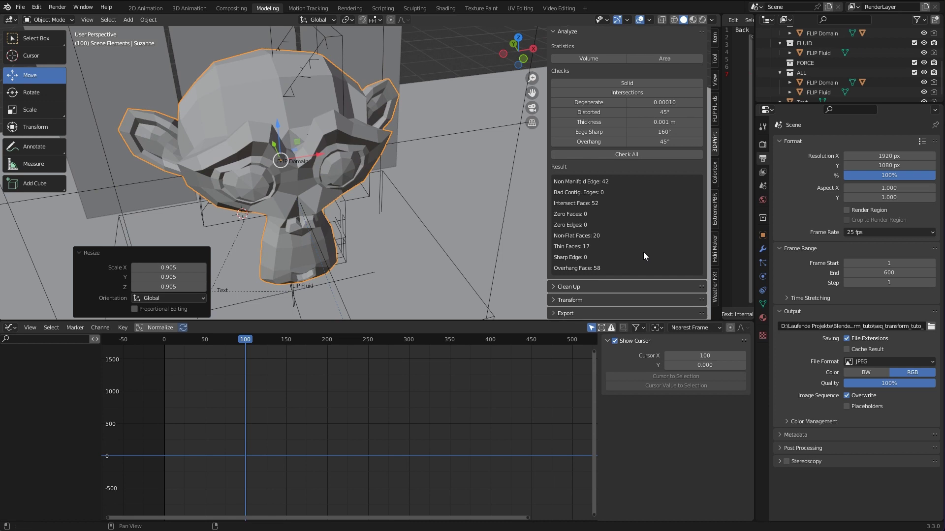
{"action": "left_click", "coordinate": [555, 288]}
{"action": "left_click", "coordinate": [619, 285]}
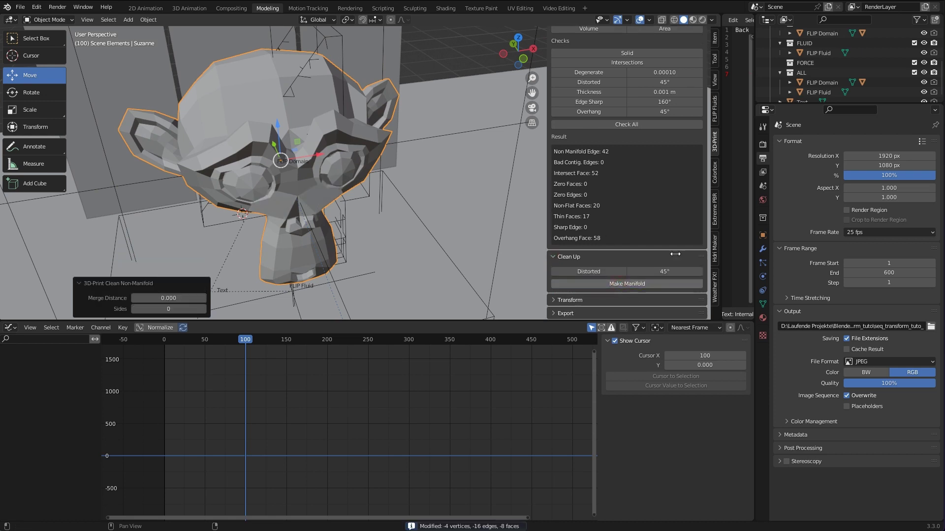
{"action": "left_click", "coordinate": [648, 127]}
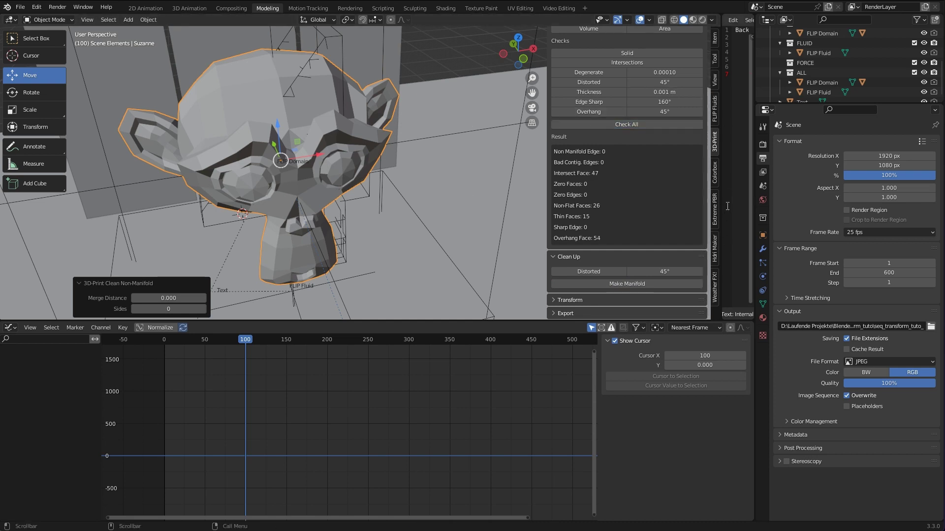
- Add the monkey as a FLIP Fluids force object and show its physics settings
{"action": "left_click", "coordinate": [715, 108]}
{"action": "middle_click_drag", "start_coordinate": [300, 204], "coordinate": [384, 177]}
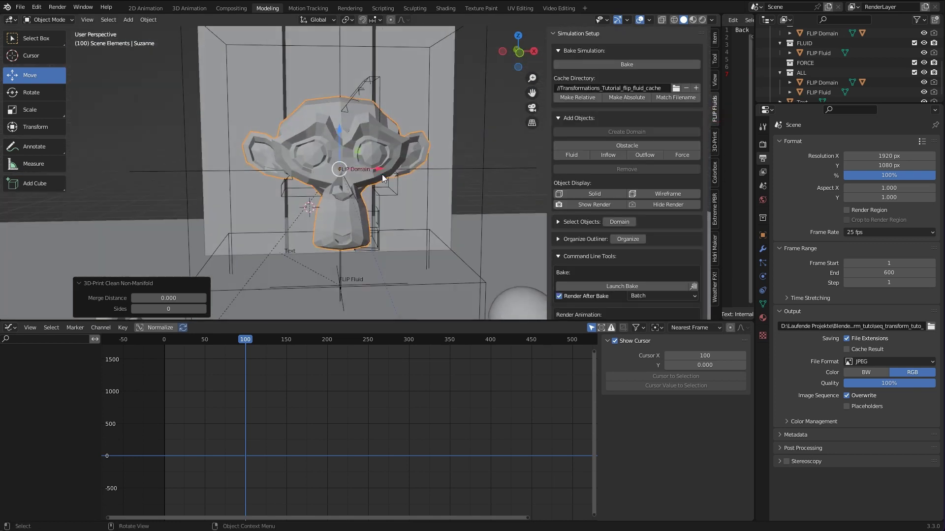
{"action": "left_click", "coordinate": [687, 156]}
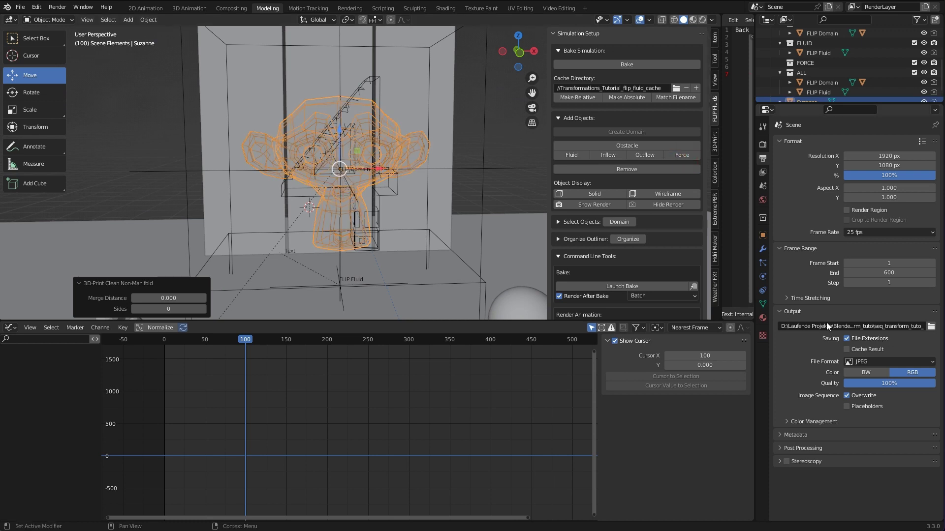
{"action": "left_click", "coordinate": [763, 276]}
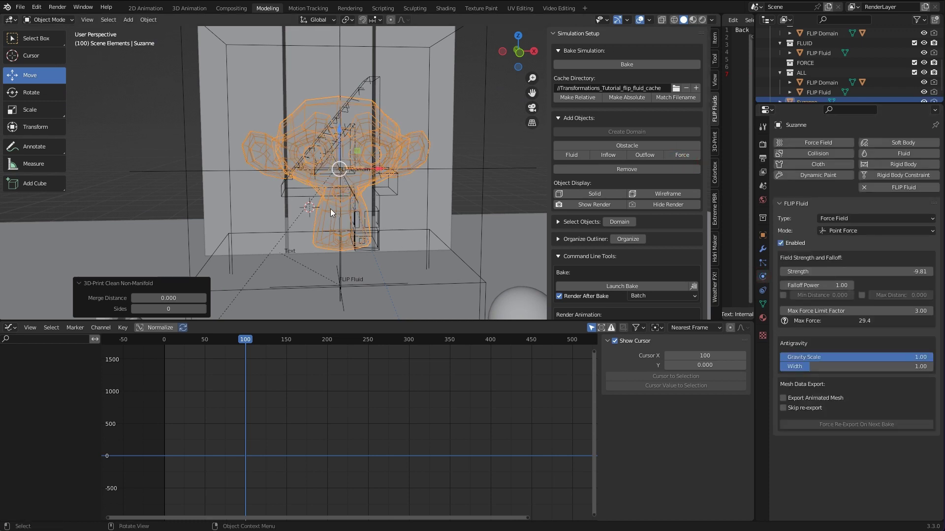
{"action": "scroll", "coordinate": [330, 209], "scroll_direction": "down", "scroll_amount": 3}
{"action": "scroll", "coordinate": [344, 192], "scroll_direction": "up", "scroll_amount": 2}
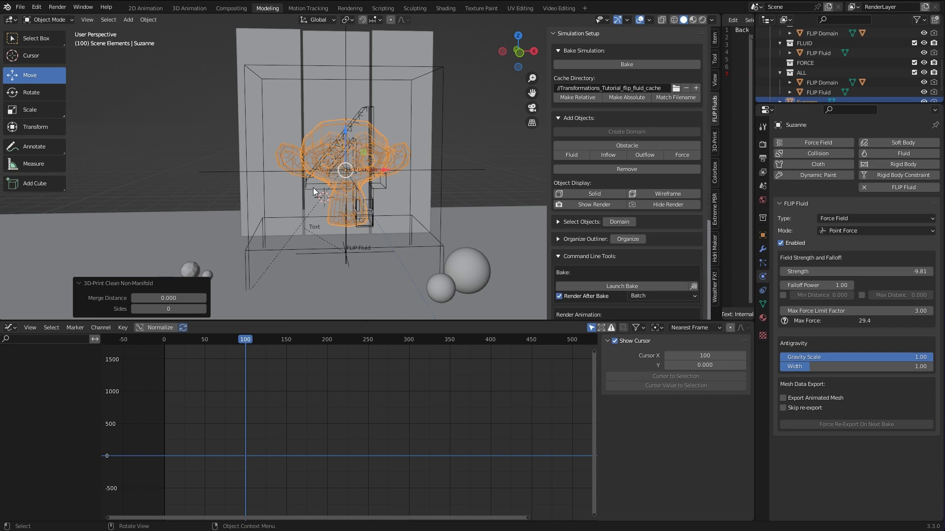
{"action": "scroll", "coordinate": [838, 84], "scroll_direction": "up", "scroll_amount": 2}
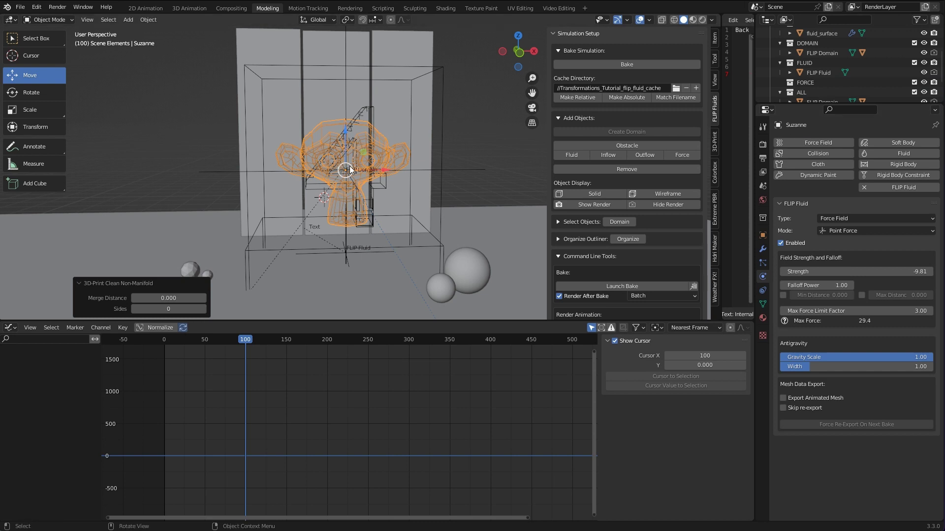
{"action": "scroll", "coordinate": [815, 87], "scroll_direction": "up", "scroll_amount": 2}
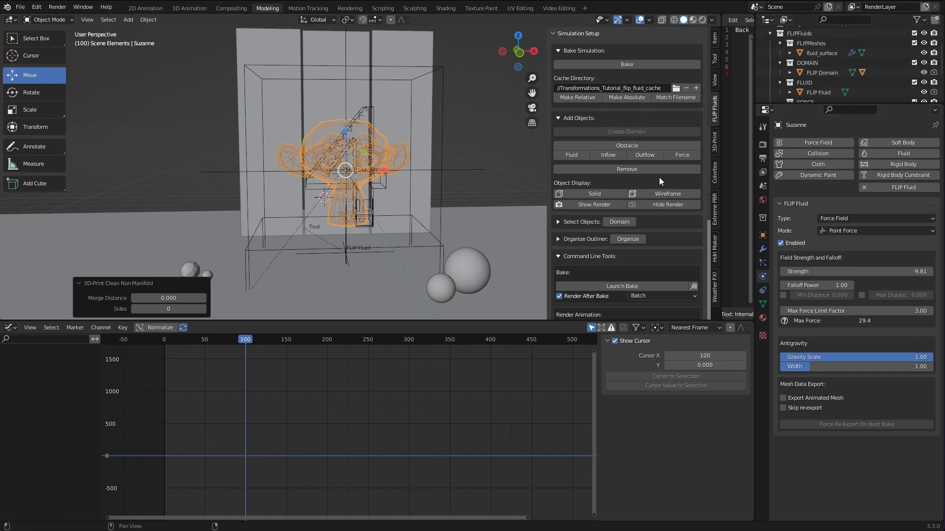
- Review the number's force field settings and set the monkey's force field strength to -13
{"action": "scroll", "coordinate": [873, 72], "scroll_direction": "down", "scroll_amount": 4}
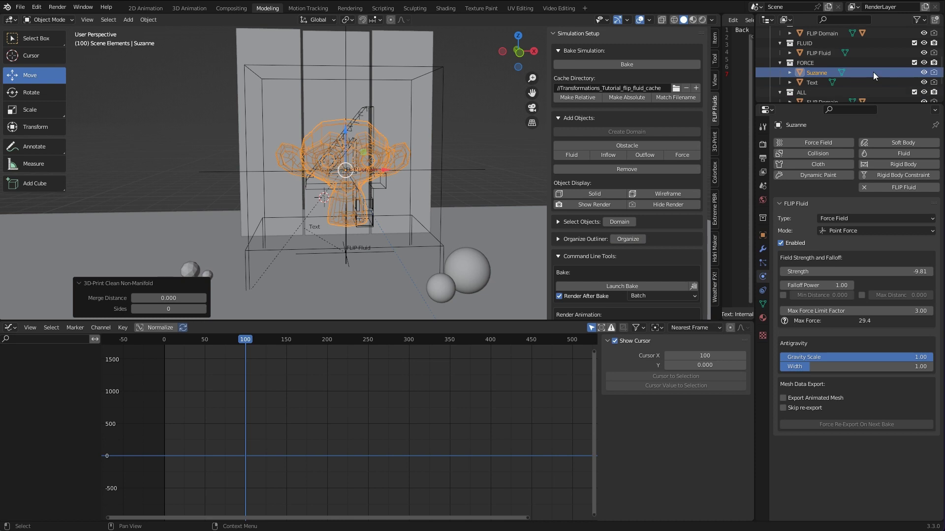
{"action": "left_click", "coordinate": [811, 83]}
{"action": "left_click", "coordinate": [816, 73]}
{"action": "left_click", "coordinate": [805, 64]}
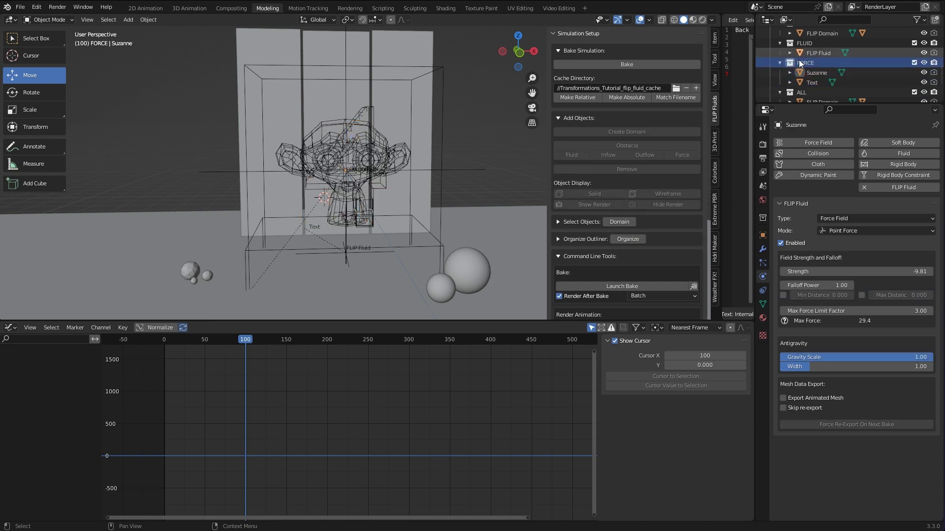
{"action": "left_click", "coordinate": [816, 73]}
{"action": "left_click", "coordinate": [812, 83]}
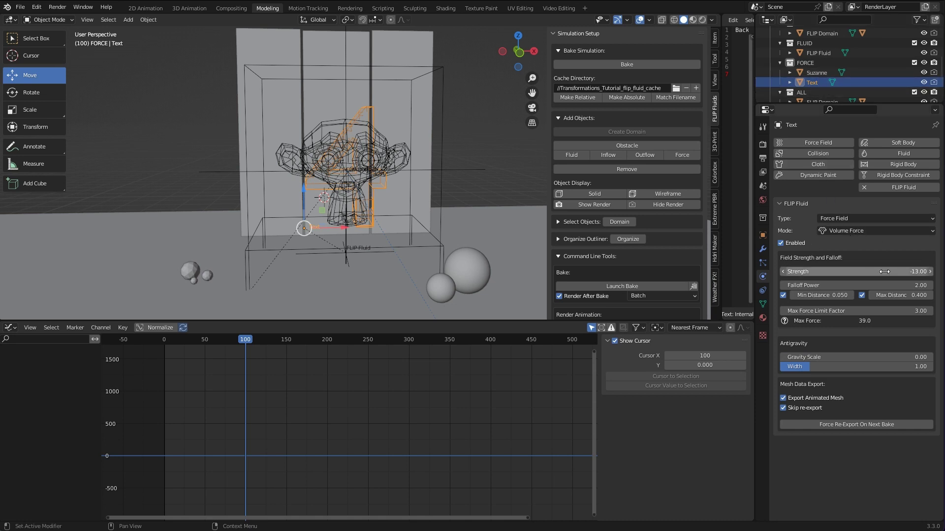
{"action": "left_click", "coordinate": [814, 74]}
{"action": "left_click", "coordinate": [896, 271]}
{"action": "key", "text": "BackSpace"}
{"action": "type", "text": "-13"}
{"action": "key", "text": "Return"}
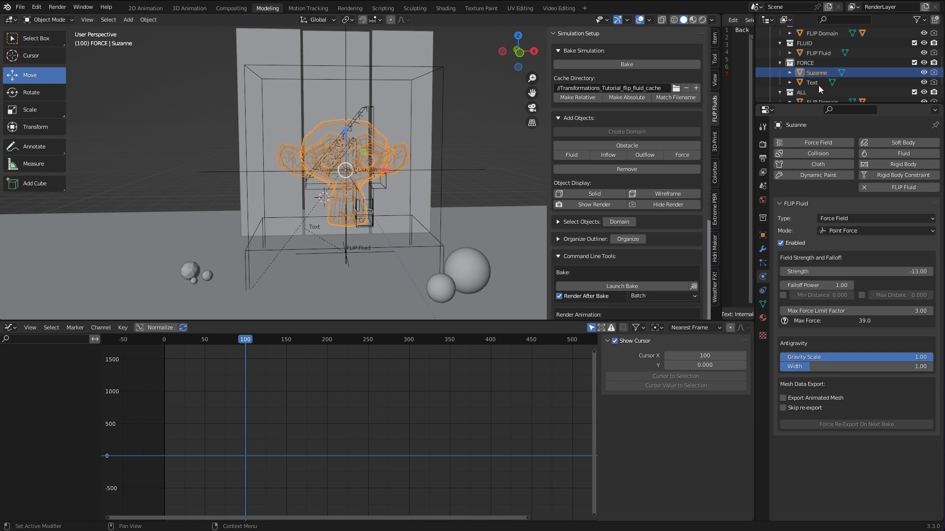
- Match the monkey's force field to the number's: Volume Force, falloff power 2, min distance 0.05, max distance 0.4, gravity scale 0
{"action": "left_click", "coordinate": [818, 81]}
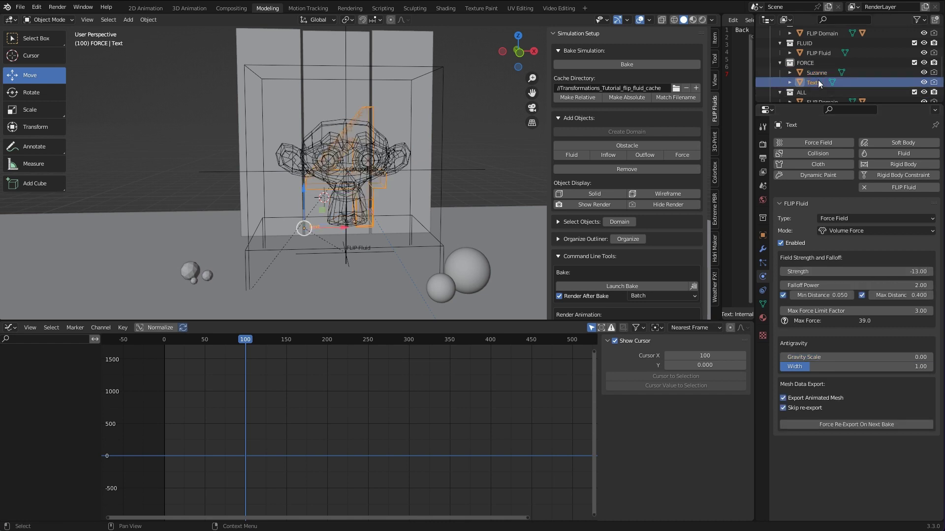
{"action": "left_click", "coordinate": [816, 73]}
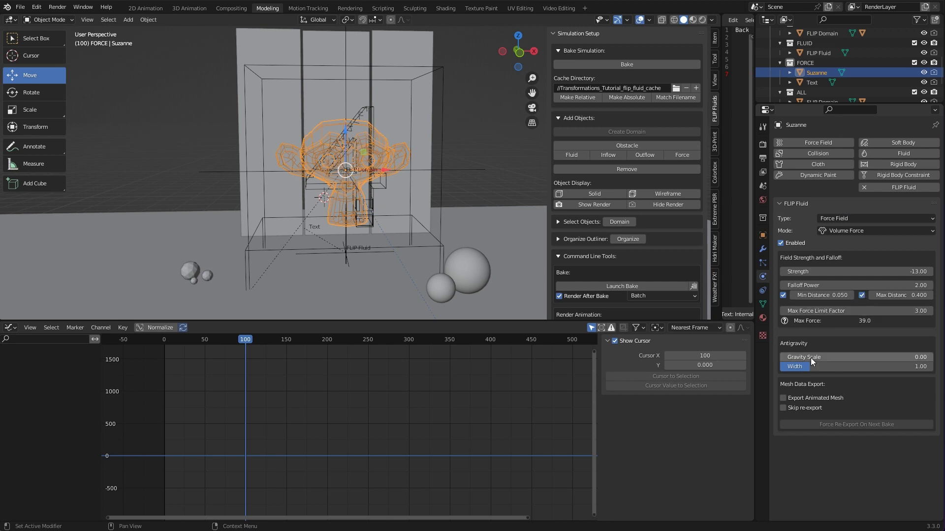
{"action": "scroll", "coordinate": [332, 167], "scroll_direction": "up", "scroll_amount": 5}
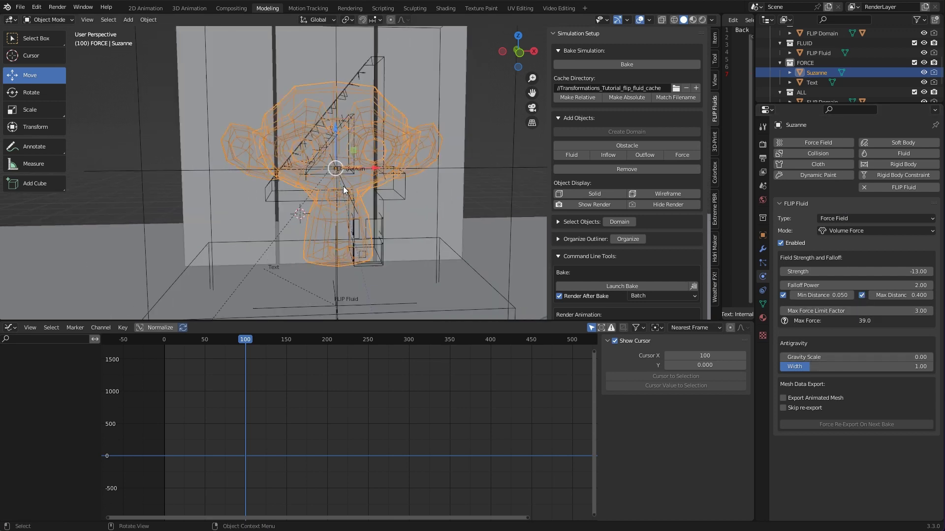
{"action": "scroll", "coordinate": [344, 186], "scroll_direction": "up", "scroll_amount": 2}
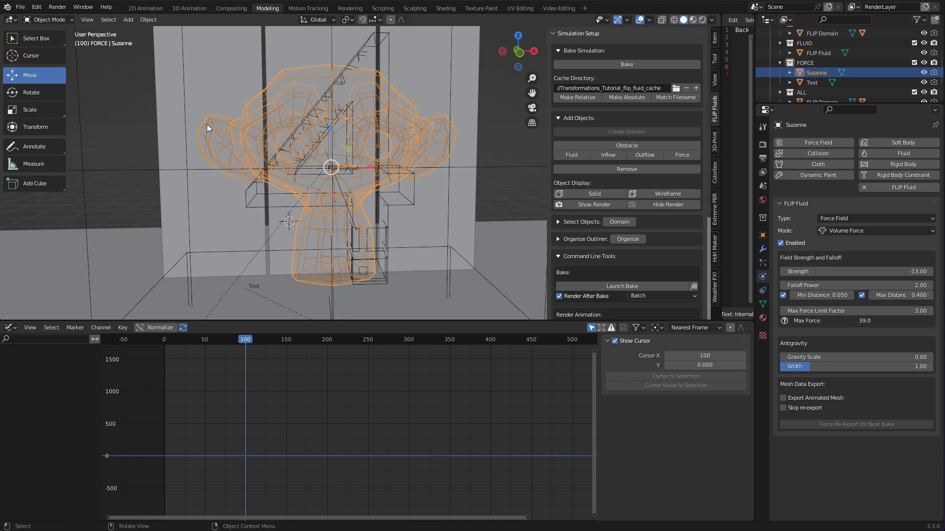
- Go to frame 125 and parent the monkey to the rotating Empty using the Object option
{"action": "left_click", "coordinate": [246, 340]}
{"action": "left_click_drag", "start_coordinate": [247, 340], "coordinate": [267, 343]}
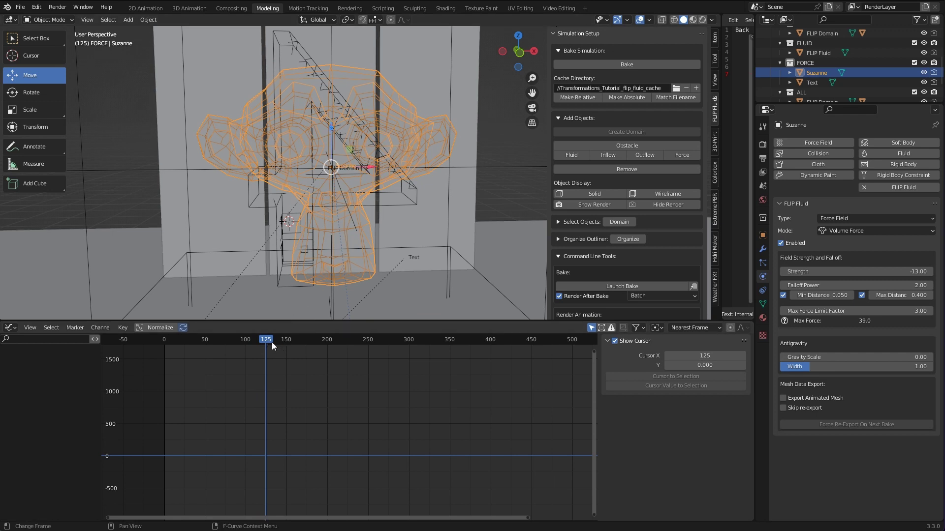
{"action": "scroll", "coordinate": [444, 234], "scroll_direction": "down", "scroll_amount": 4}
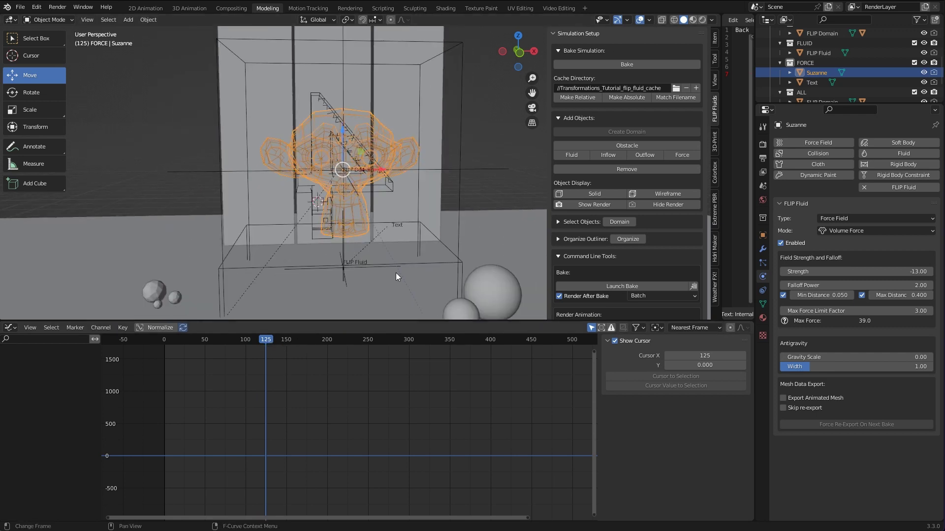
{"action": "scroll", "coordinate": [304, 247], "scroll_direction": "up", "scroll_amount": 3}
{"action": "scroll", "coordinate": [308, 187], "scroll_direction": "down", "scroll_amount": 1}
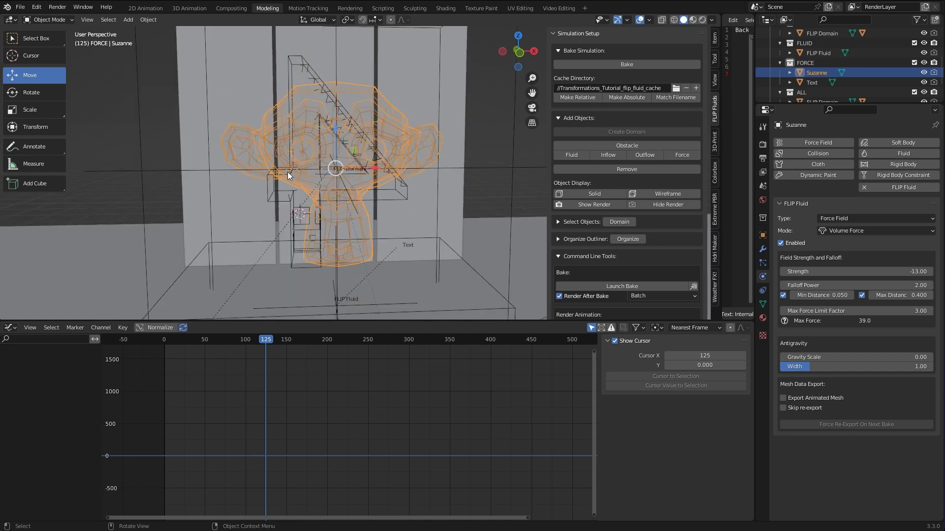
{"action": "scroll", "coordinate": [347, 236], "scroll_direction": "down", "scroll_amount": 1}
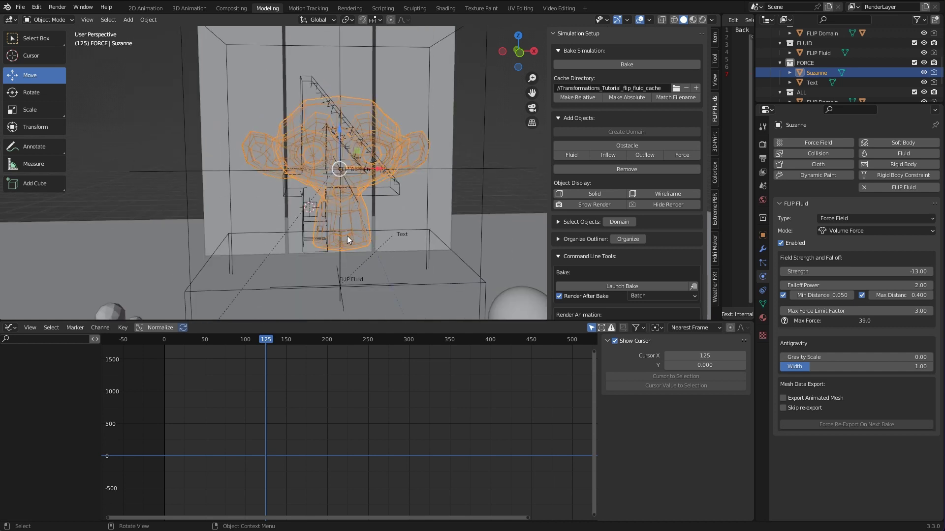
{"action": "scroll", "coordinate": [303, 279], "scroll_direction": "down", "scroll_amount": 1}
{"action": "left_click", "coordinate": [297, 280], "text": "shift"}
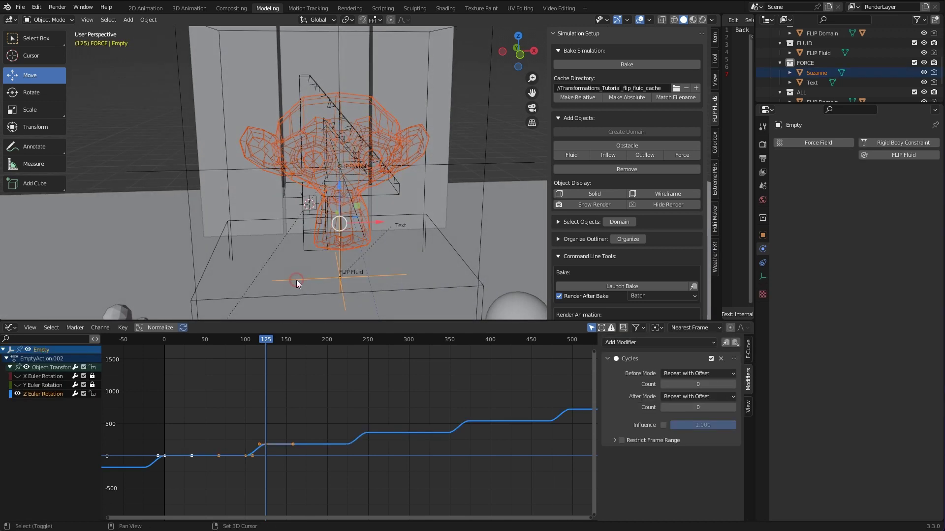
{"action": "key", "text": "ctrl+p"}
{"action": "left_click", "coordinate": [390, 246]}
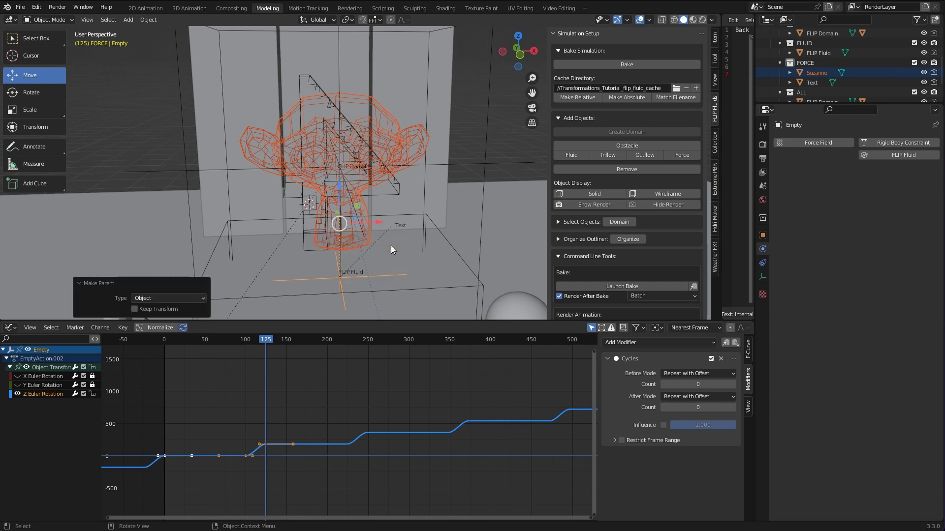
- Check the parented monkey at frame 130 and enable Export Animated Mesh and Skip re-export for it
{"action": "left_click", "coordinate": [266, 310]}
{"action": "mouse_move", "coordinate": [269, 339]}
{"action": "left_mouse_down"}
{"action": "mouse_move", "coordinate": [240, 339]}
{"action": "mouse_move", "coordinate": [270, 340]}
{"action": "left_mouse_up"}
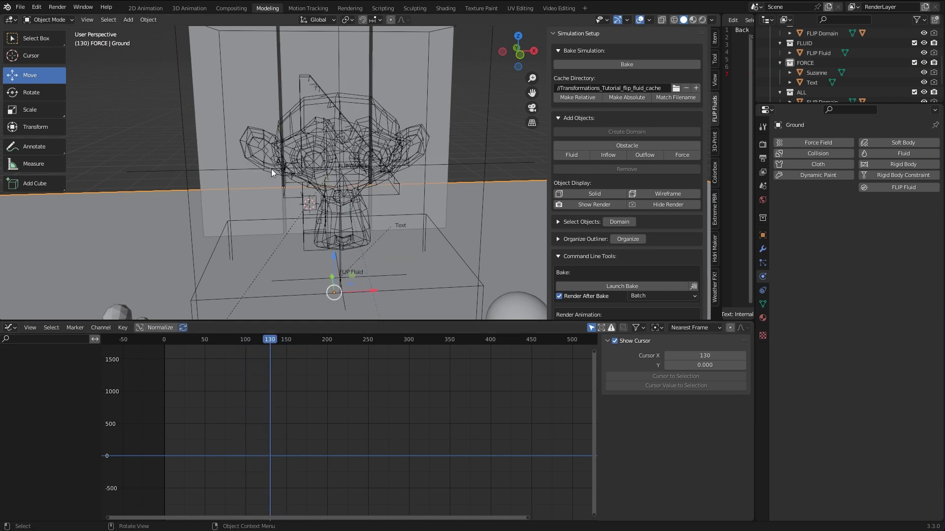
{"action": "left_click", "coordinate": [258, 140]}
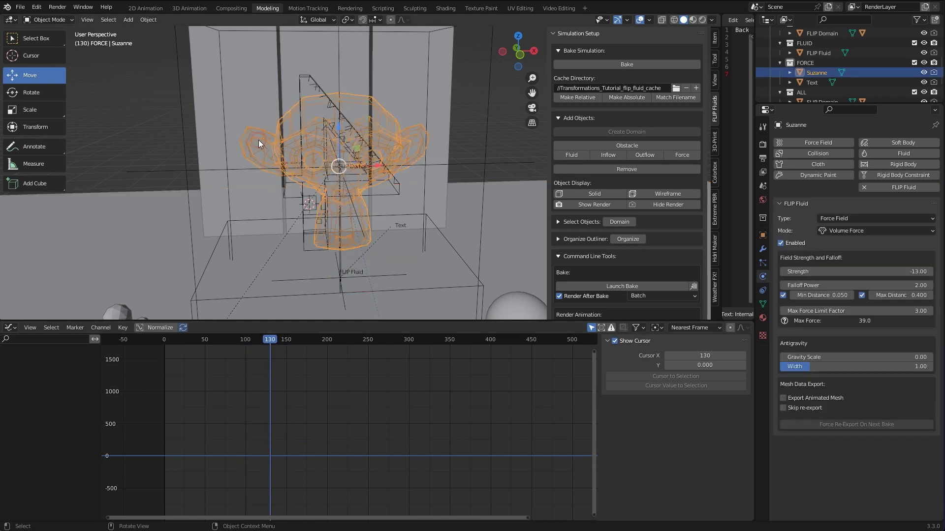
{"action": "left_click", "coordinate": [795, 408]}
- Go to frame 100 and keyframe the number's force field as enabled
{"action": "scroll", "coordinate": [394, 168], "scroll_direction": "down", "scroll_amount": 3}
{"action": "scroll", "coordinate": [396, 165], "scroll_direction": "up", "scroll_amount": 3}
{"action": "middle_click_drag", "start_coordinate": [397, 164], "coordinate": [394, 139]}
{"action": "scroll", "coordinate": [394, 167], "scroll_direction": "down", "scroll_amount": 2}
{"action": "left_click_drag", "start_coordinate": [254, 339], "coordinate": [244, 339]}
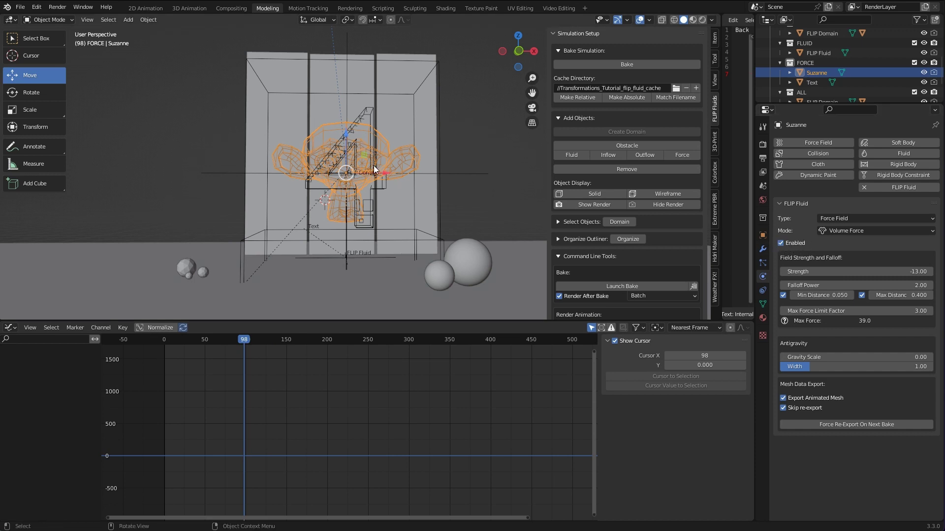
{"action": "left_click", "coordinate": [362, 111]}
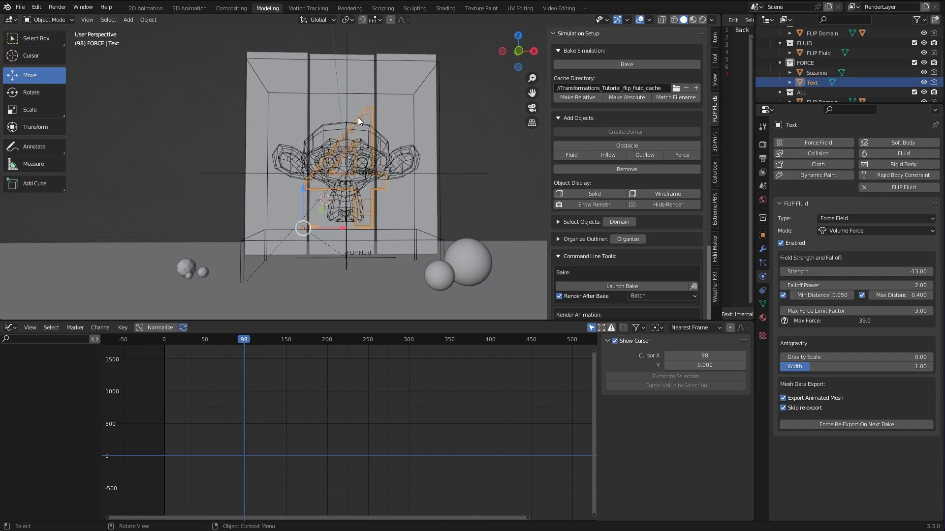
{"action": "key", "text": "Right"}
{"action": "key", "text": "Right"}
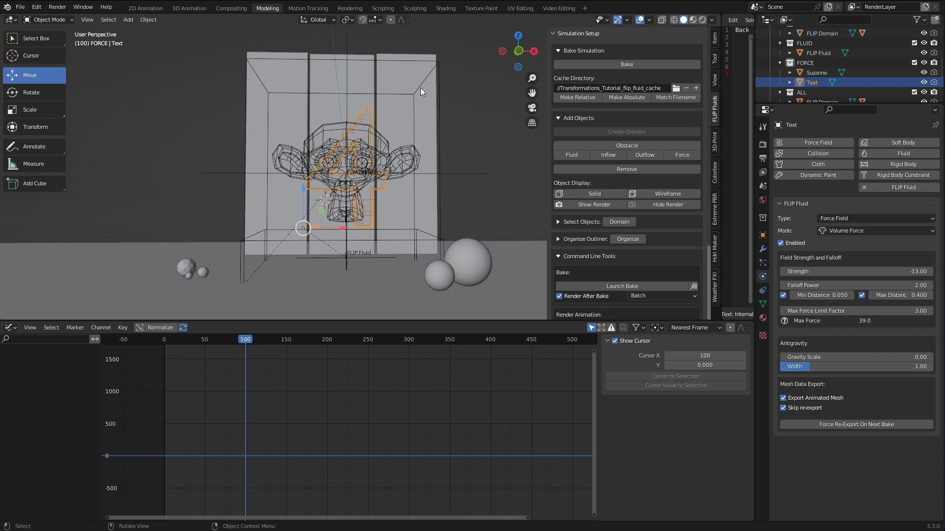
{"action": "scroll", "coordinate": [420, 88], "scroll_direction": "up", "scroll_amount": 3}
{"action": "mouse_move", "coordinate": [246, 343]}
{"action": "left_mouse_down"}
{"action": "mouse_move", "coordinate": [260, 343]}
{"action": "mouse_move", "coordinate": [246, 343]}
{"action": "left_mouse_up"}
{"action": "key", "text": "Left"}
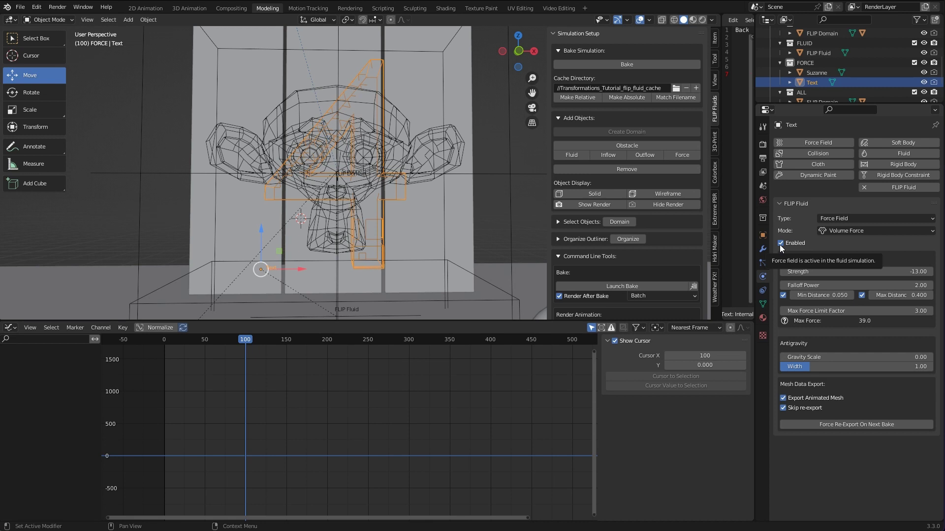
{"action": "key", "text": "i"}
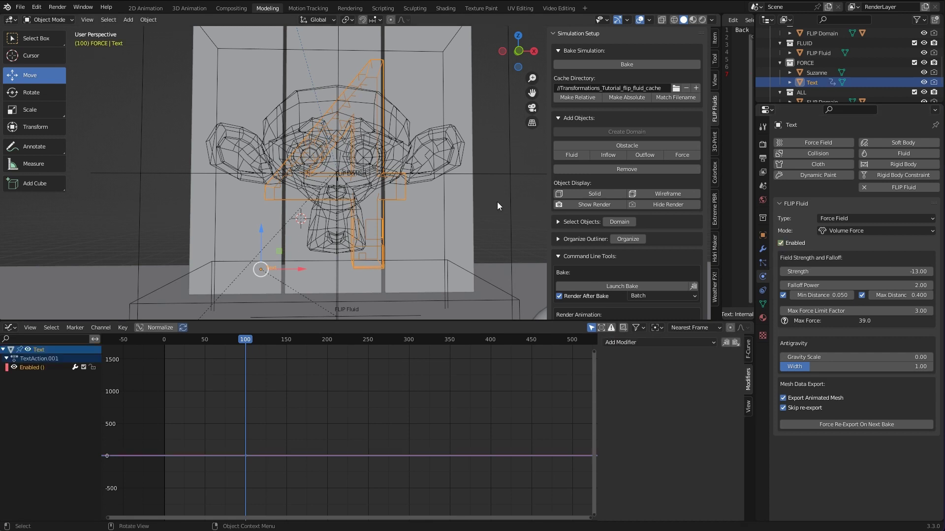
- Add another keyframe for the Enabled state of the number's force field at frame 101
{"action": "key", "text": "Right"}
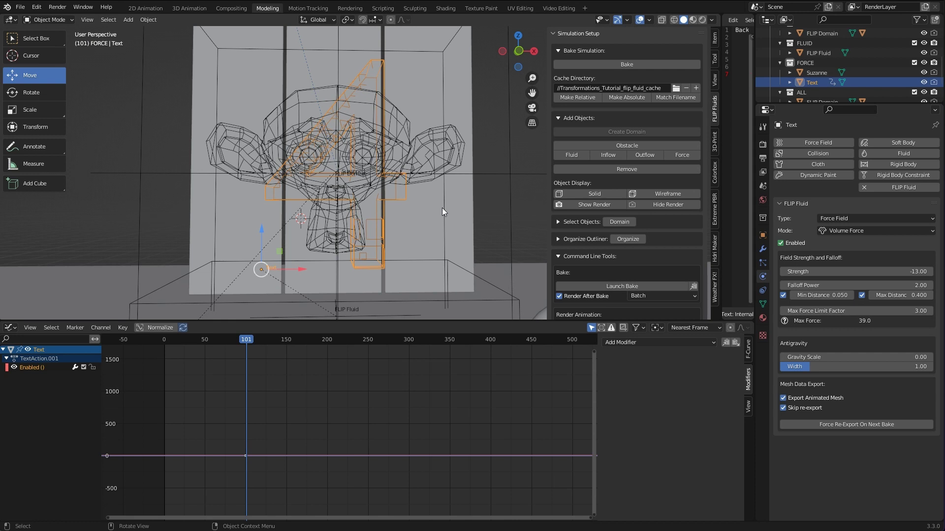
{"action": "key", "text": "i"}
{"action": "key", "text": "Left"}
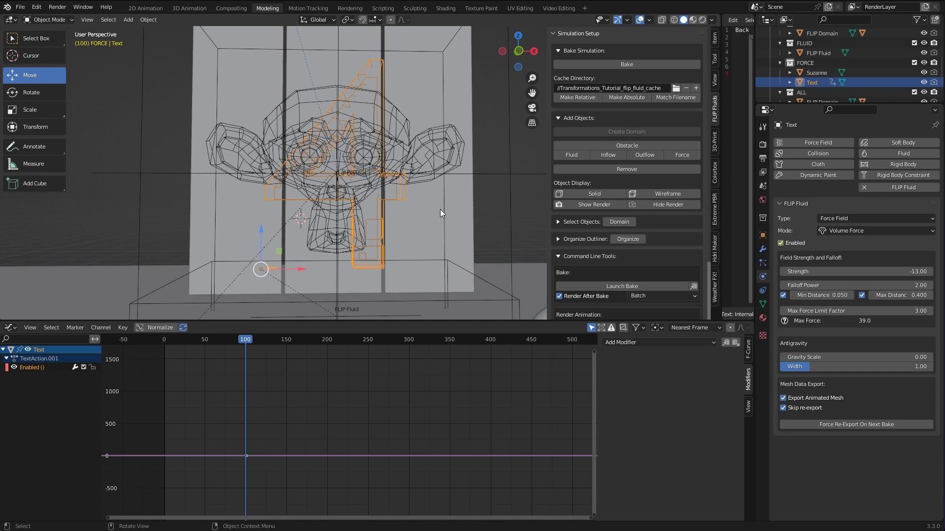
- Keyframe the monkey's force field as disabled at frame 100 and enabled at frame 101
{"action": "left_click", "coordinate": [284, 101]}
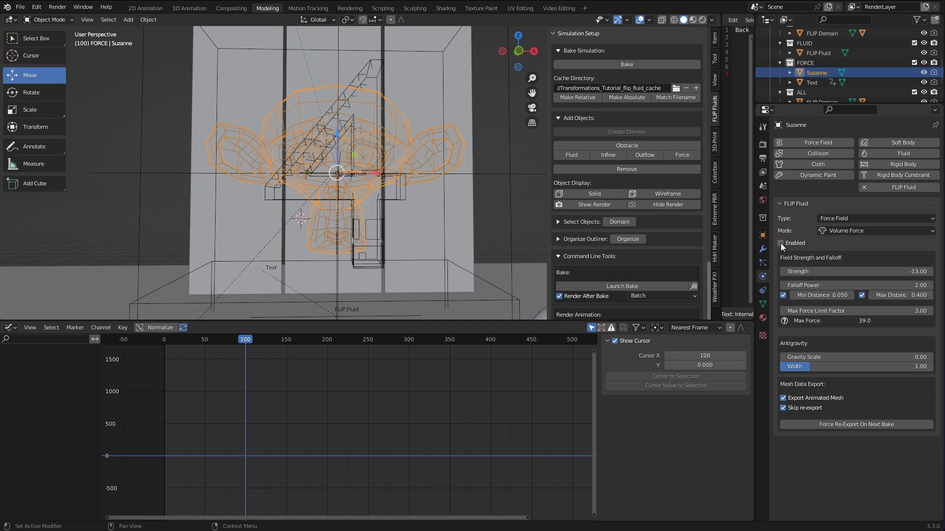
{"action": "key", "text": "i"}
{"action": "key", "text": "Right"}
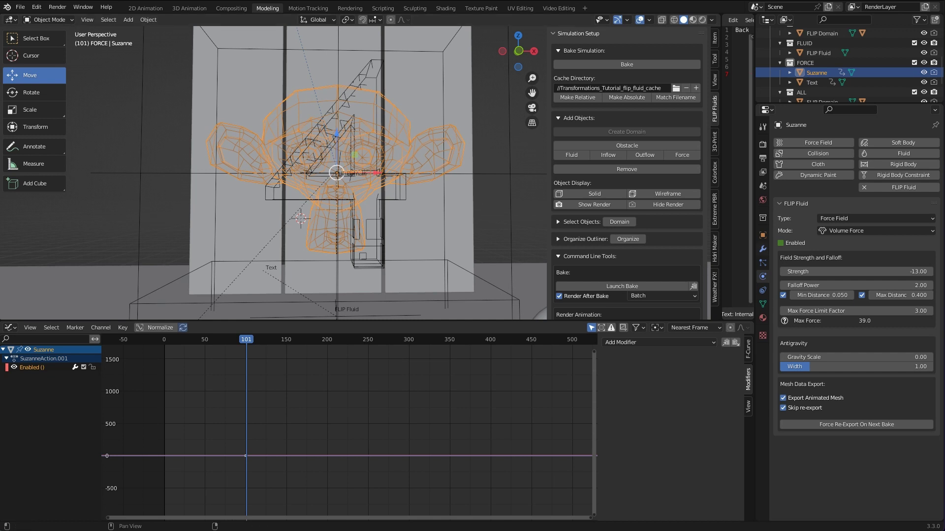
{"action": "key", "text": "i"}
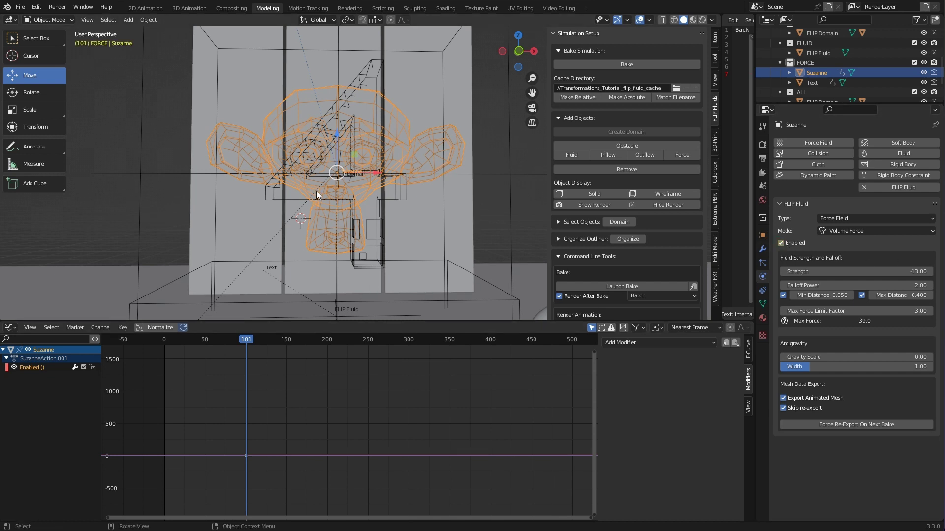
- Scrub the animation to frame 225 and inspect the rotating force objects inside the domain
{"action": "left_click_drag", "start_coordinate": [251, 339], "coordinate": [296, 343]}
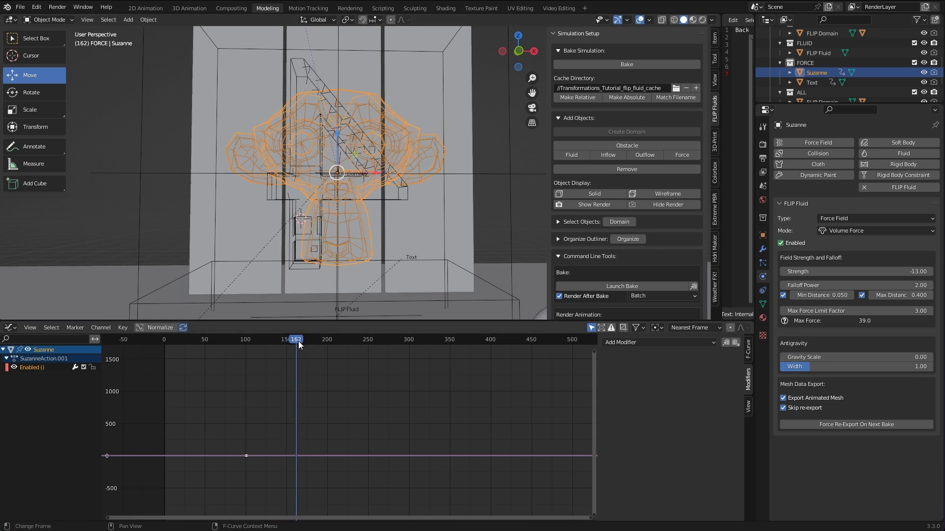
{"action": "left_click_drag", "start_coordinate": [298, 344], "coordinate": [347, 341]}
{"action": "scroll", "coordinate": [366, 131], "scroll_direction": "down", "scroll_amount": 3}
{"action": "scroll", "coordinate": [390, 175], "scroll_direction": "up", "scroll_amount": 3}
{"action": "scroll", "coordinate": [389, 176], "scroll_direction": "down", "scroll_amount": 3}
{"action": "middle_click_drag", "start_coordinate": [389, 176], "coordinate": [314, 243]}
{"action": "scroll", "coordinate": [386, 191], "scroll_direction": "up", "scroll_amount": 4}
{"action": "scroll", "coordinate": [387, 191], "scroll_direction": "down", "scroll_amount": 3}
- Add a new text object and rotate it 90° around the X axis
{"action": "key", "text": "shift+a"}
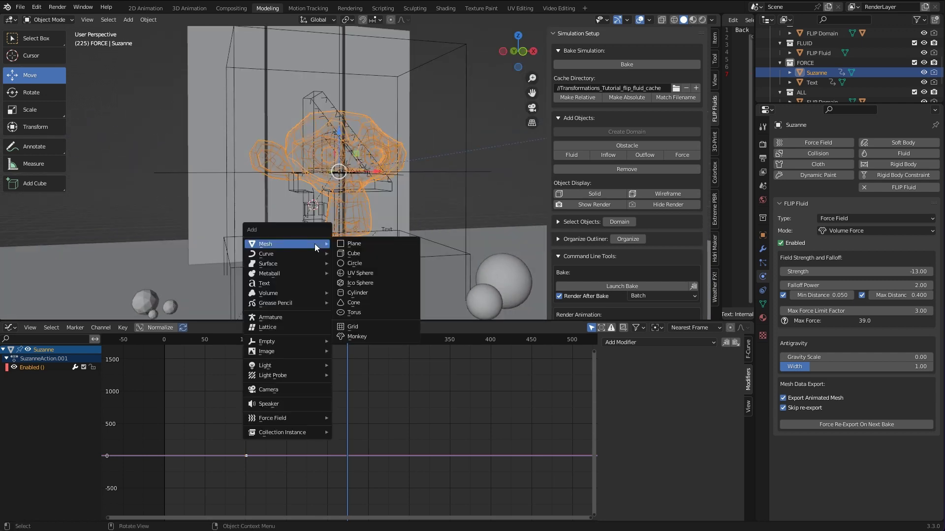
{"action": "left_click", "coordinate": [277, 283]}
{"action": "type", "text": "r"}
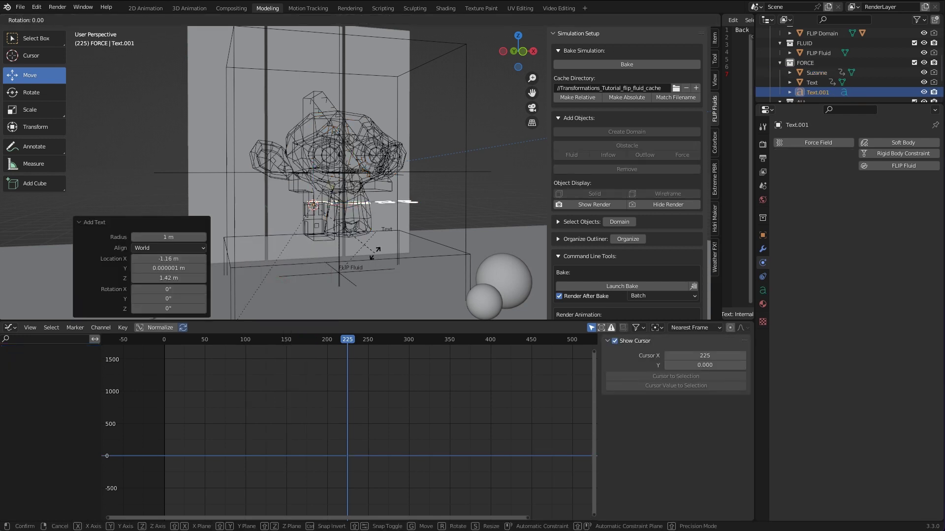
{"action": "type", "text": "x90"}
{"action": "key", "text": "Return"}
- Replace the new text object's default content with the letter F
{"action": "key", "text": "Tab"}
{"action": "key", "text": "BackSpace"}
{"action": "key", "text": "BackSpace"}
{"action": "key", "text": "BackSpace"}
{"action": "key", "text": "BackSpace"}
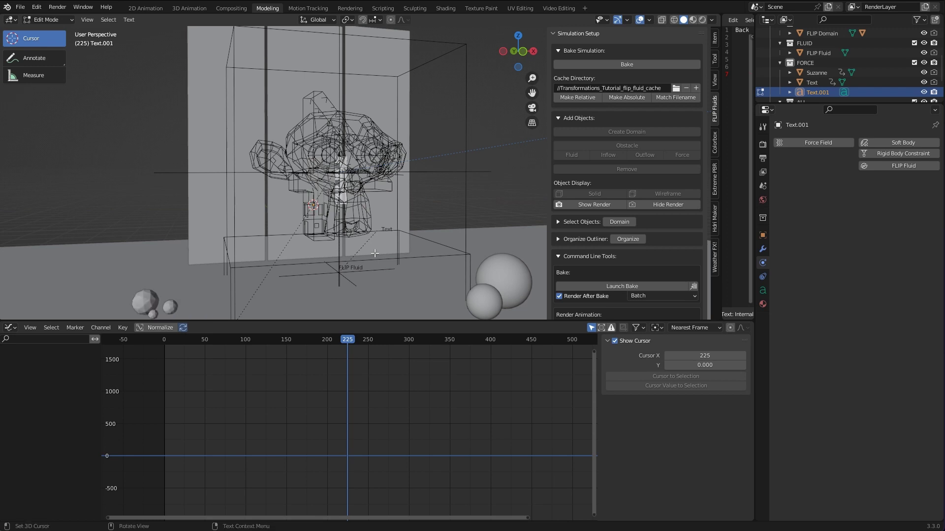
{"action": "key", "text": "Tab"}
- Scale the letter F by 3.668 and, in front view, move it about -0.285 m in X and -0.685 m in Z
{"action": "middle_click_drag", "start_coordinate": [374, 253], "coordinate": [356, 230]}
{"action": "key", "text": "s"}
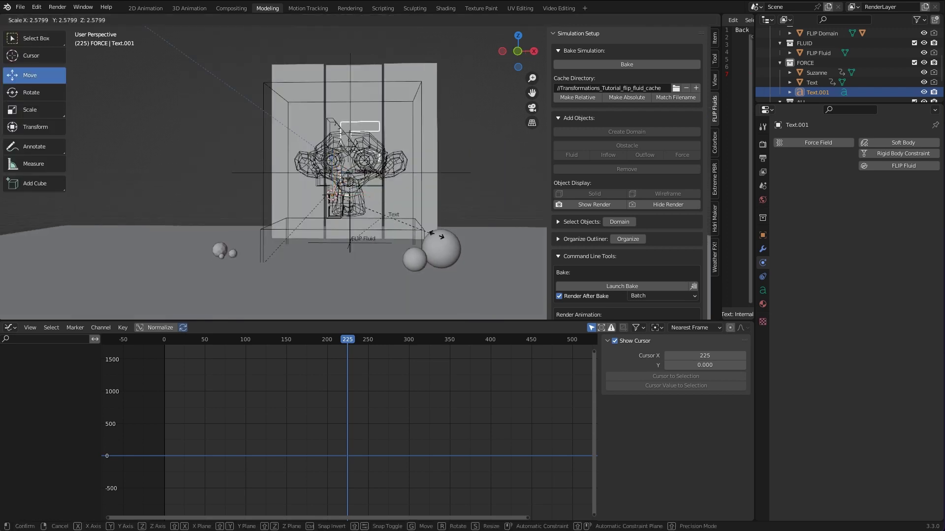
{"action": "left_click", "coordinate": [453, 211]}
{"action": "key", "text": "KP_1"}
{"action": "key", "text": "g"}
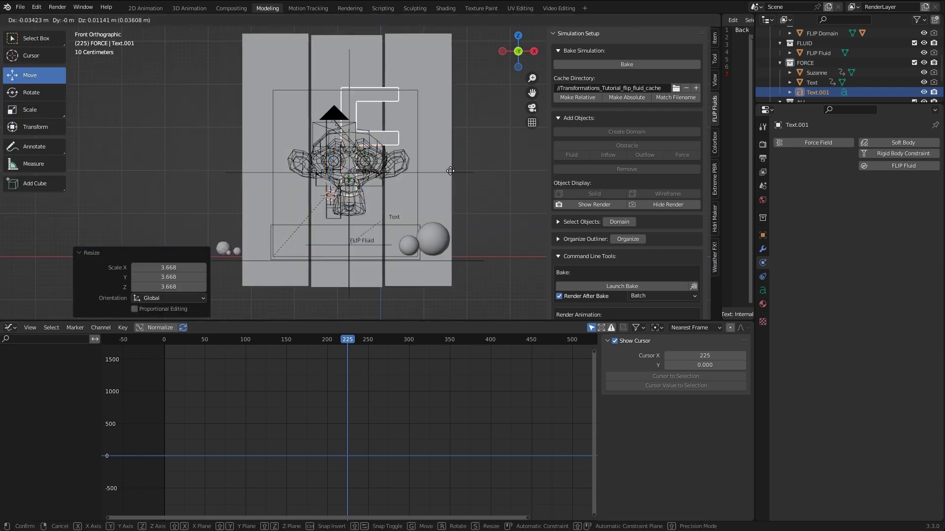
{"action": "left_click", "coordinate": [467, 200]}
- Scale the letter F by 0.887 and move it about -0.068 m in X and 0.126 m in Z
{"action": "key", "text": "s"}
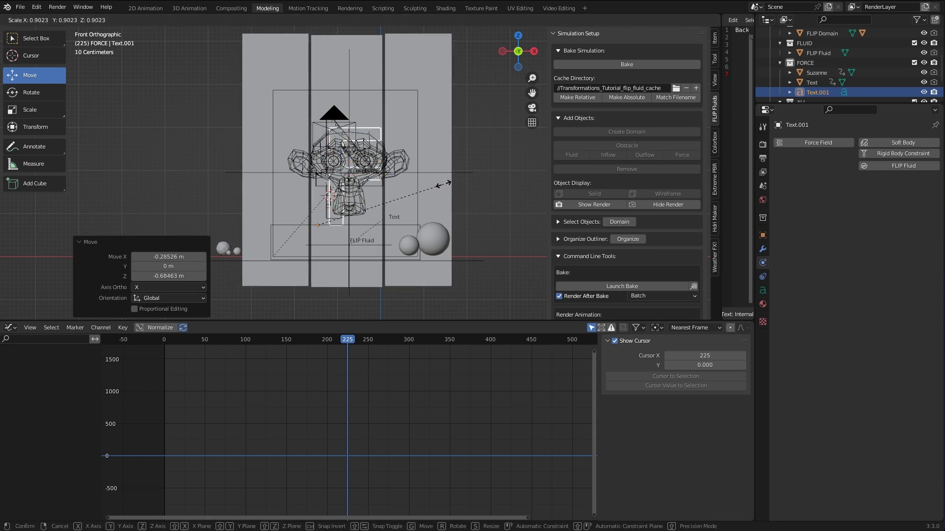
{"action": "left_click", "coordinate": [417, 185]}
{"action": "key", "text": "g"}
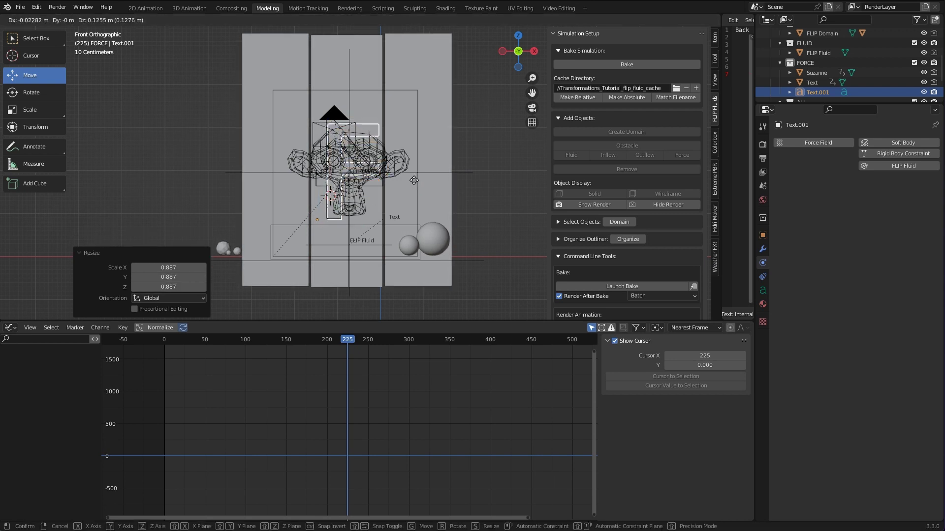
{"action": "left_click", "coordinate": [416, 179]}
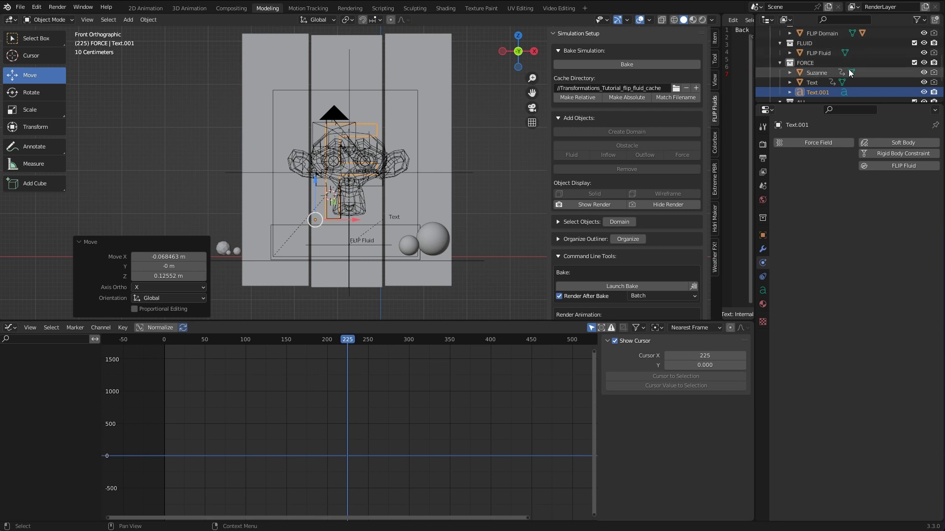
- Hide the monkey and the number, and convert the letter F to a mesh
{"action": "left_click", "coordinate": [924, 73]}
{"action": "left_click", "coordinate": [924, 82]}
{"action": "scroll", "coordinate": [381, 205], "scroll_direction": "up", "scroll_amount": 3}
{"action": "middle_click_drag", "start_coordinate": [382, 205], "coordinate": [361, 194]}
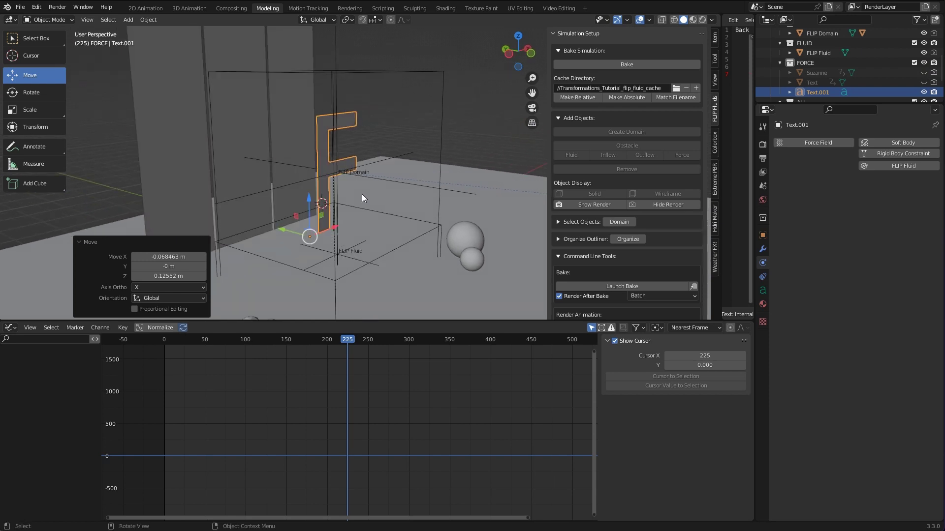
{"action": "key", "text": "F3"}
{"action": "left_click", "coordinate": [435, 212]}
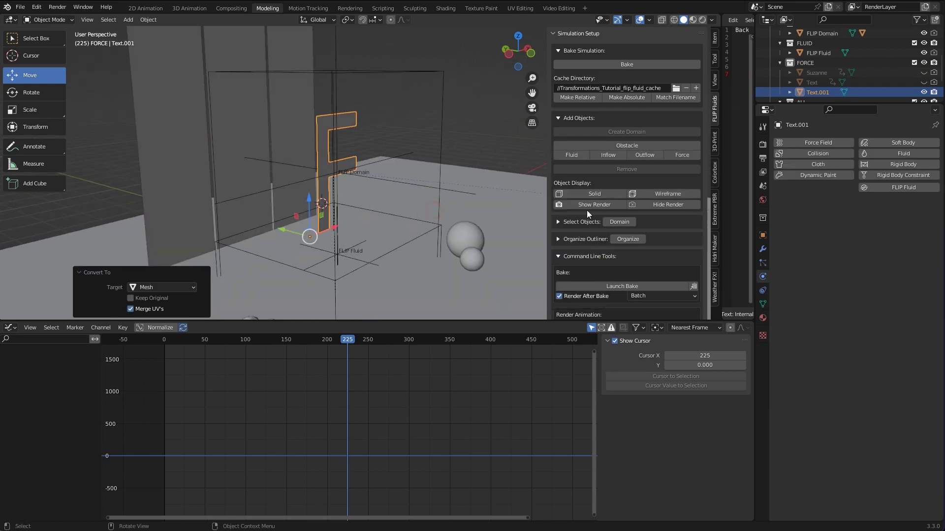
- Add a Solidify modifier to the letter F with a thickness of 0.25 m
{"action": "left_click", "coordinate": [763, 249]}
{"action": "left_click", "coordinate": [807, 142]}
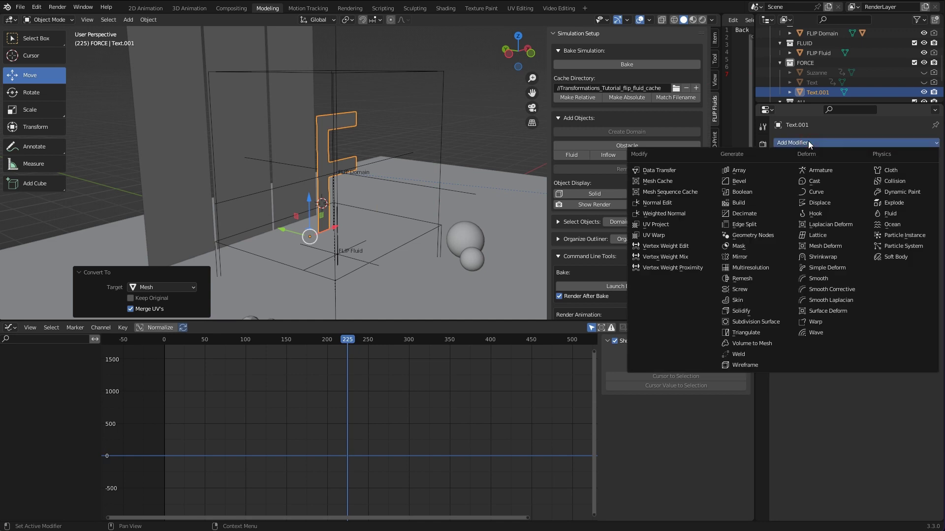
{"action": "left_click", "coordinate": [745, 306]}
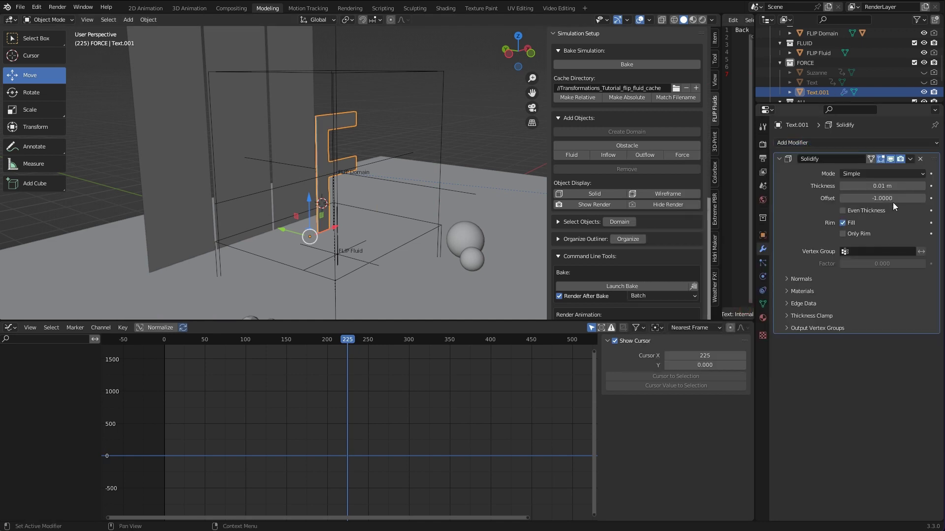
{"action": "left_click", "coordinate": [881, 186]}
{"action": "type", "text": "0.1"}
{"action": "key", "text": "Return"}
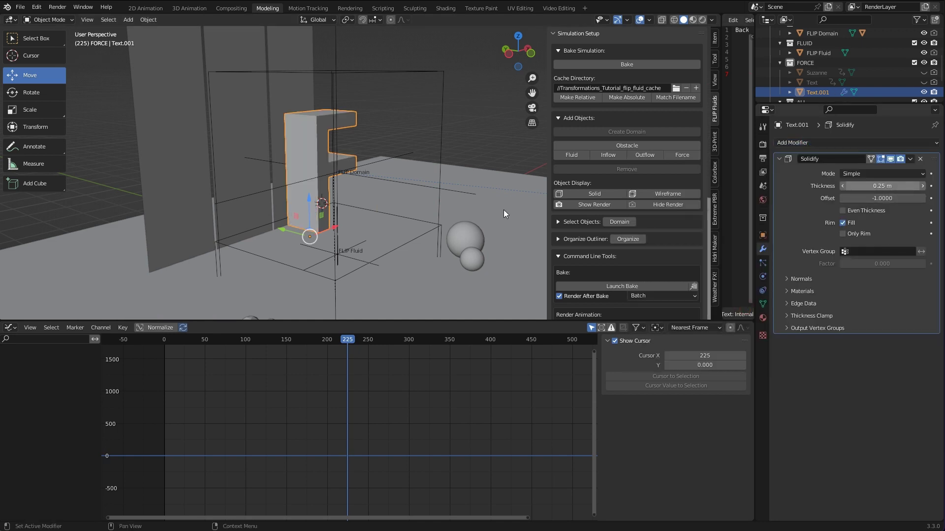
- In top view, move the letter F about -0.057 m in X and -0.418 m in Y to centre it in the domain
{"action": "middle_click_drag", "start_coordinate": [319, 156], "coordinate": [369, 164]}
{"action": "key", "text": "KP_5"}
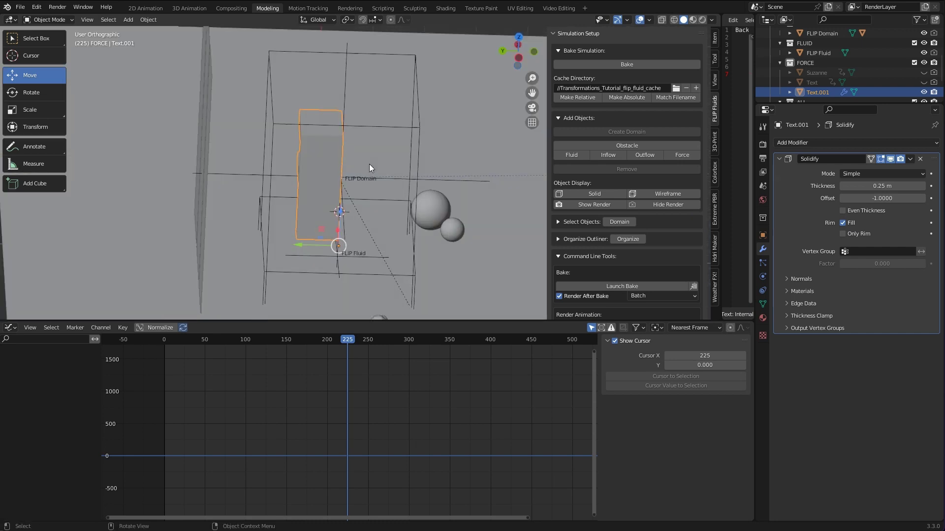
{"action": "key", "text": "KP_7"}
{"action": "key", "text": "g"}
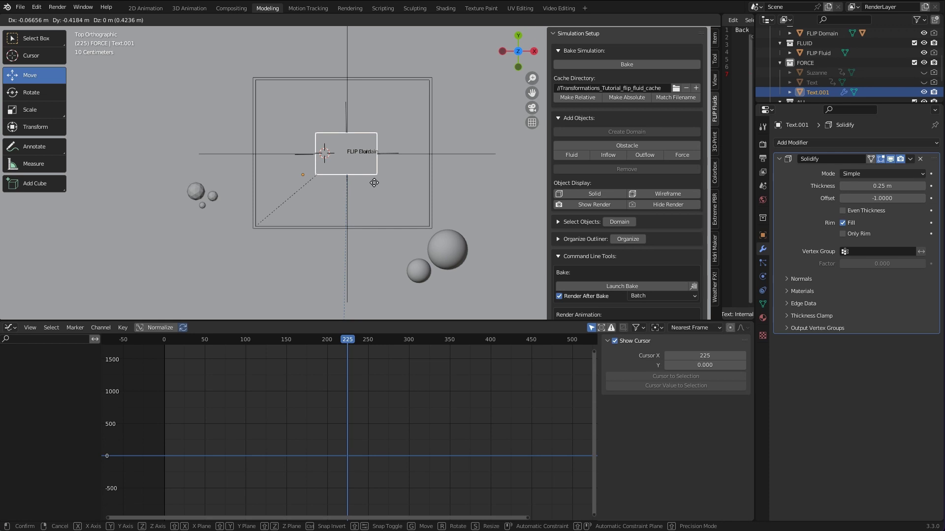
{"action": "left_click", "coordinate": [374, 183]}
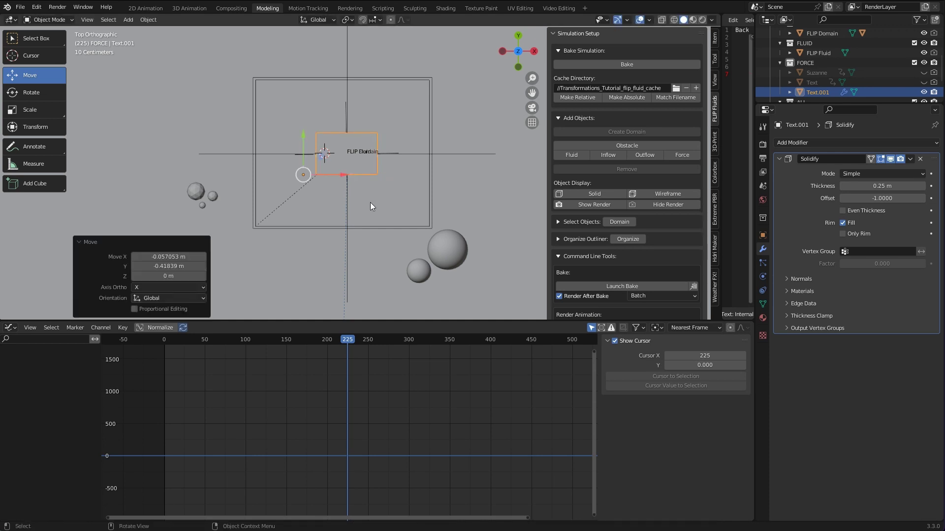
- Add a Remesh modifier to the letter F in Sharp mode with scale 0.99 and Remove Disconnected turned off
{"action": "left_click", "coordinate": [807, 143]}
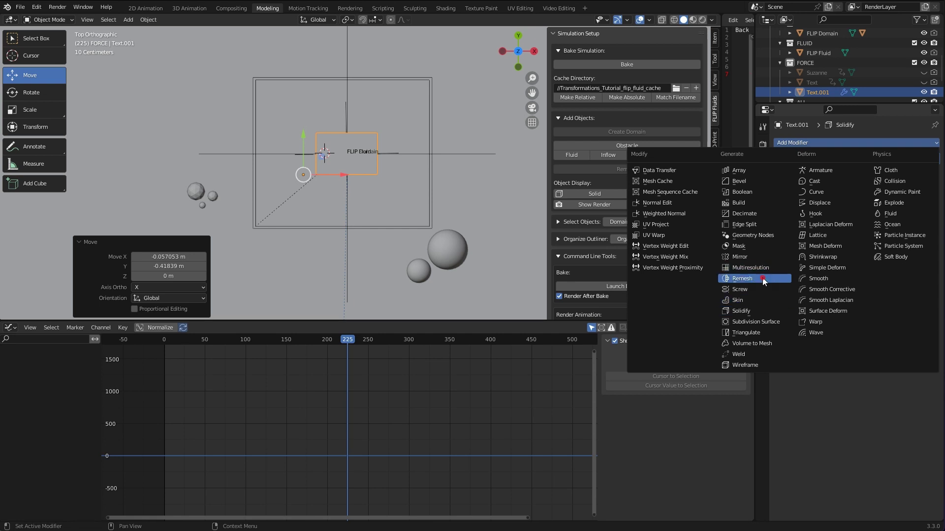
{"action": "left_click", "coordinate": [743, 278]}
{"action": "middle_click_drag", "start_coordinate": [382, 175], "coordinate": [386, 111]}
{"action": "left_click", "coordinate": [875, 189]}
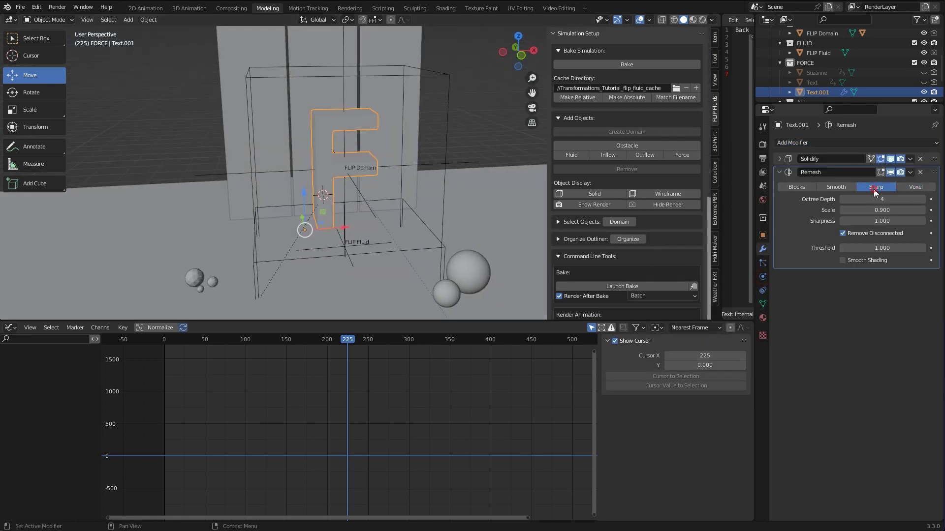
{"action": "left_click", "coordinate": [894, 210]}
{"action": "type", "text": "1"}
{"action": "key", "text": "BackSpace"}
{"action": "type", "text": "0.99"}
{"action": "key", "text": "Return"}
{"action": "left_click", "coordinate": [842, 234]}
{"action": "scroll", "coordinate": [414, 205], "scroll_direction": "up", "scroll_amount": 6}
{"action": "scroll", "coordinate": [426, 203], "scroll_direction": "down", "scroll_amount": 4}
{"action": "middle_click_drag", "start_coordinate": [433, 200], "coordinate": [414, 159]}
{"action": "left_click", "coordinate": [780, 172]}
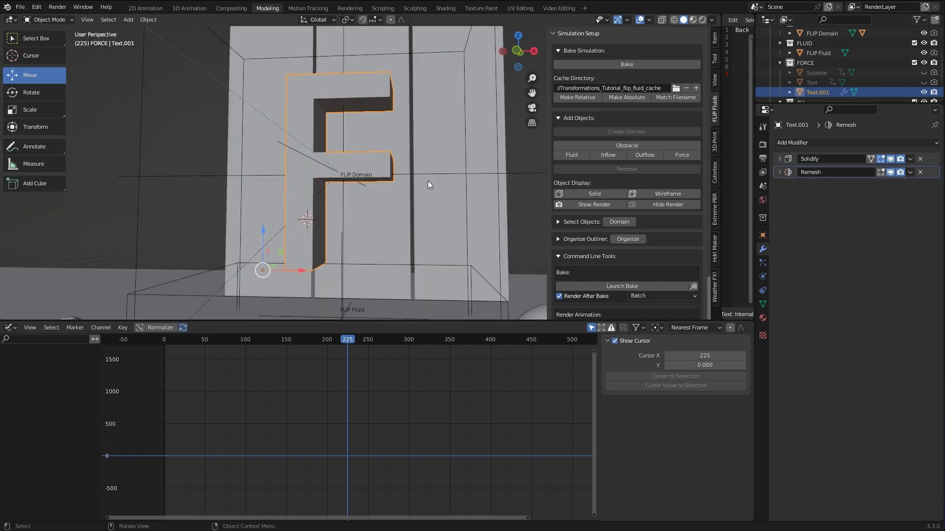
- Unhide the monkey and move the playhead to frame 250
{"action": "scroll", "coordinate": [427, 181], "scroll_direction": "down", "scroll_amount": 3}
{"action": "middle_click_drag", "start_coordinate": [376, 205], "coordinate": [551, 222]}
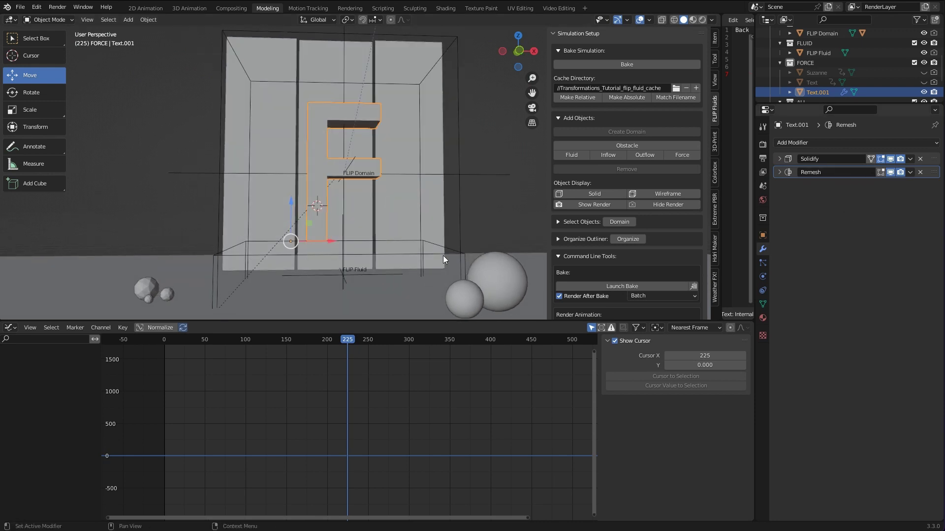
{"action": "middle_click_drag", "start_coordinate": [379, 199], "coordinate": [481, 145]}
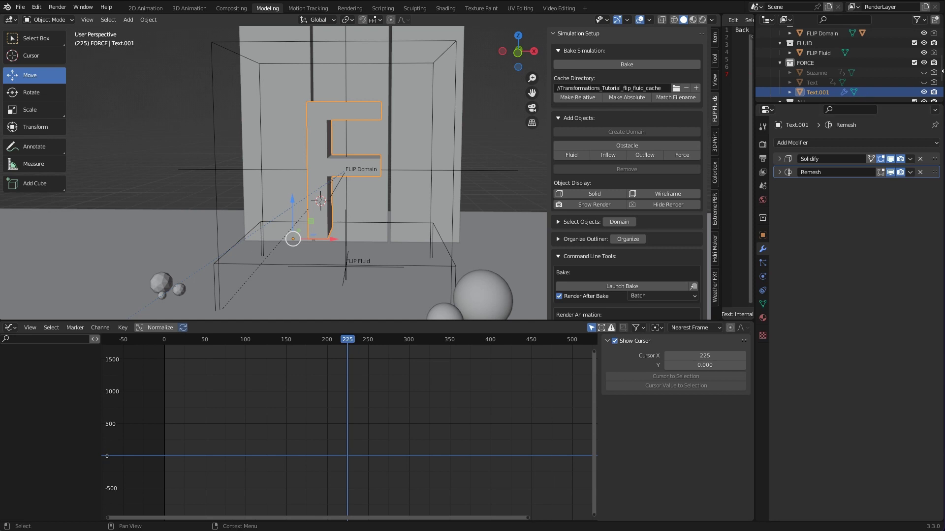
{"action": "left_click", "coordinate": [924, 73]}
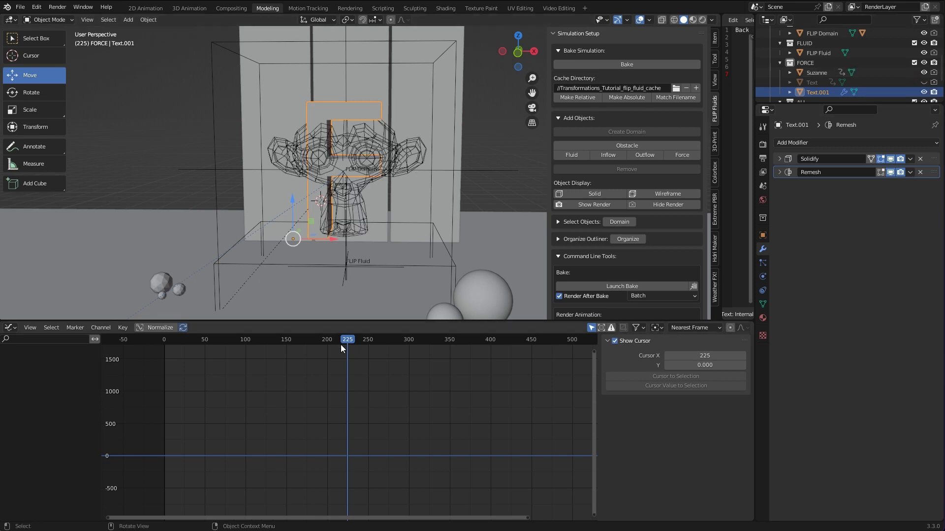
{"action": "scroll", "coordinate": [343, 347], "scroll_direction": "up", "scroll_amount": 1}
{"action": "scroll", "coordinate": [355, 273], "scroll_direction": "up", "scroll_amount": 4}
{"action": "scroll", "coordinate": [359, 270], "scroll_direction": "down", "scroll_amount": 3}
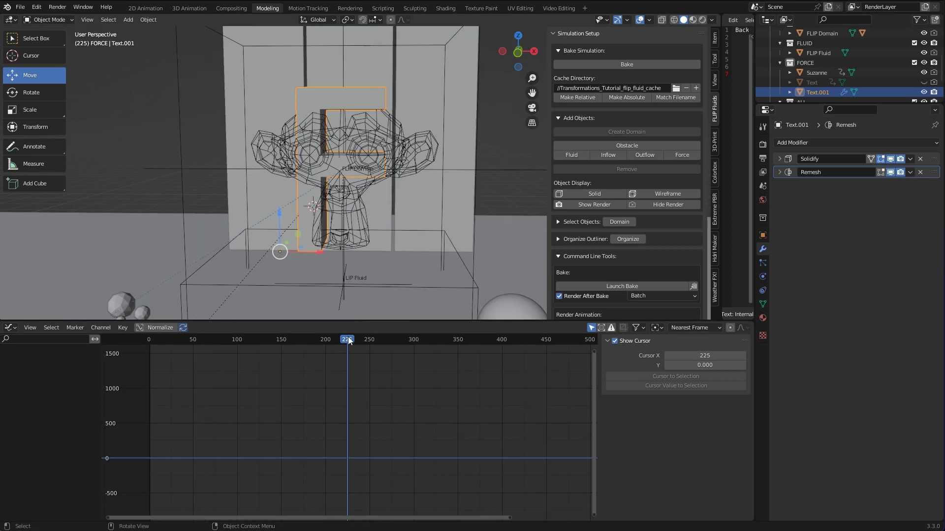
{"action": "left_click_drag", "start_coordinate": [349, 340], "coordinate": [371, 340]}
{"action": "key", "text": "Left"}
{"action": "key", "text": "Left"}
{"action": "scroll", "coordinate": [427, 205], "scroll_direction": "down", "scroll_amount": 3}
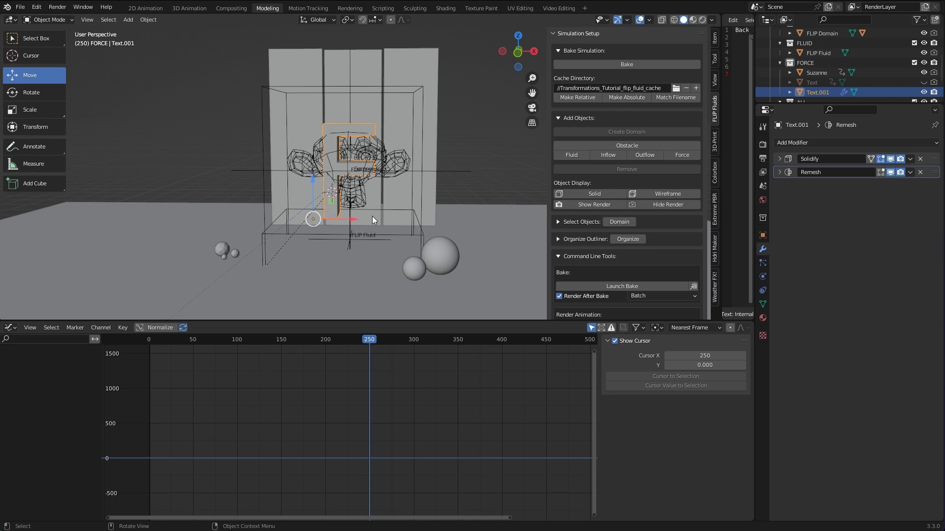
- Parent the letter F to the rotating empty using the Object option and advance to frame 251
{"action": "scroll", "coordinate": [373, 203], "scroll_direction": "up", "scroll_amount": 4}
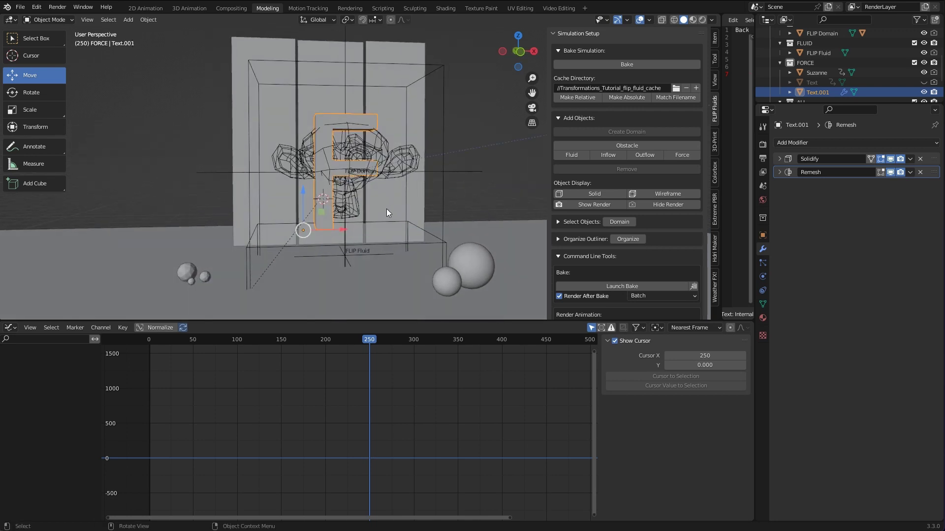
{"action": "middle_click_drag", "start_coordinate": [377, 239], "coordinate": [314, 243]}
{"action": "left_click", "coordinate": [319, 242], "text": "shift"}
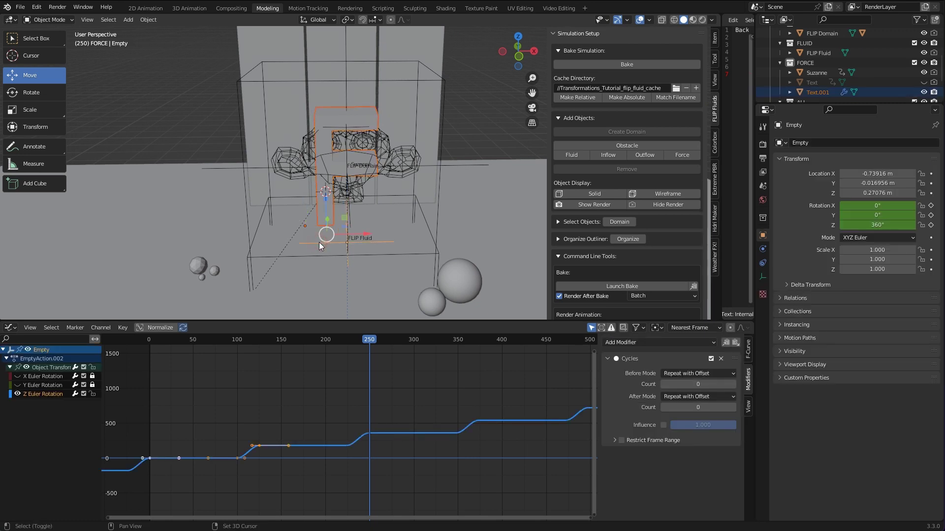
{"action": "key", "text": "ctrl+p"}
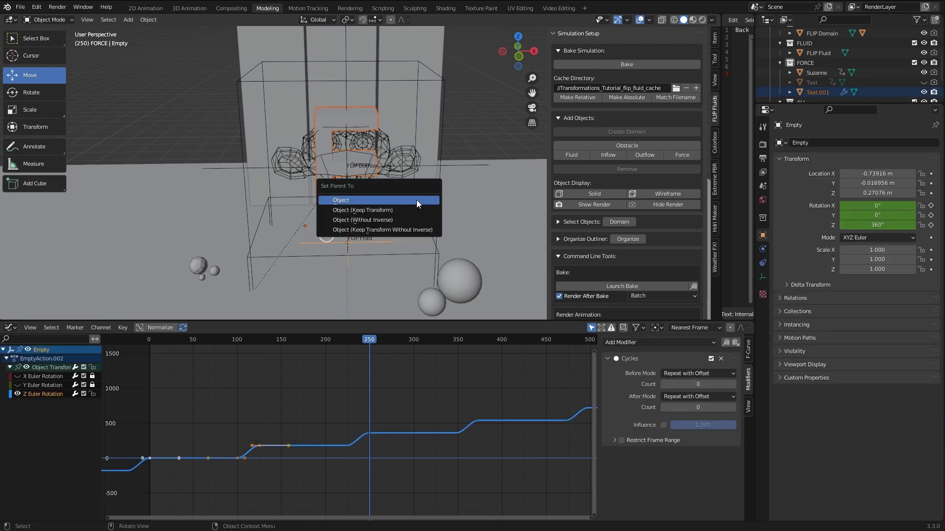
{"action": "left_click", "coordinate": [416, 200]}
{"action": "mouse_move", "coordinate": [370, 340]}
{"action": "left_mouse_down"}
{"action": "mouse_move", "coordinate": [336, 340]}
{"action": "mouse_move", "coordinate": [370, 340]}
{"action": "left_mouse_up"}
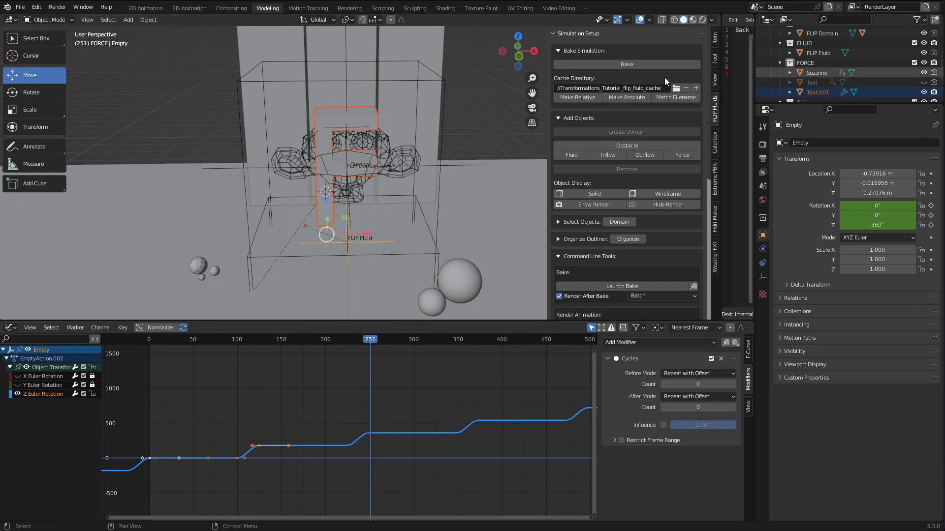
{"action": "scroll", "coordinate": [377, 152], "scroll_direction": "up", "scroll_amount": 4}
{"action": "middle_click_drag", "start_coordinate": [391, 181], "coordinate": [394, 149]}
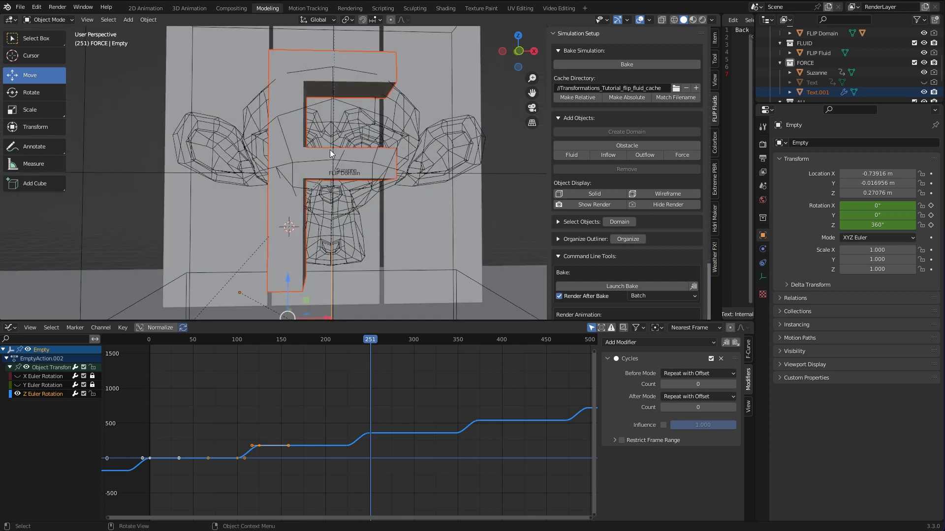
{"action": "scroll", "coordinate": [376, 195], "scroll_direction": "down", "scroll_amount": 2}
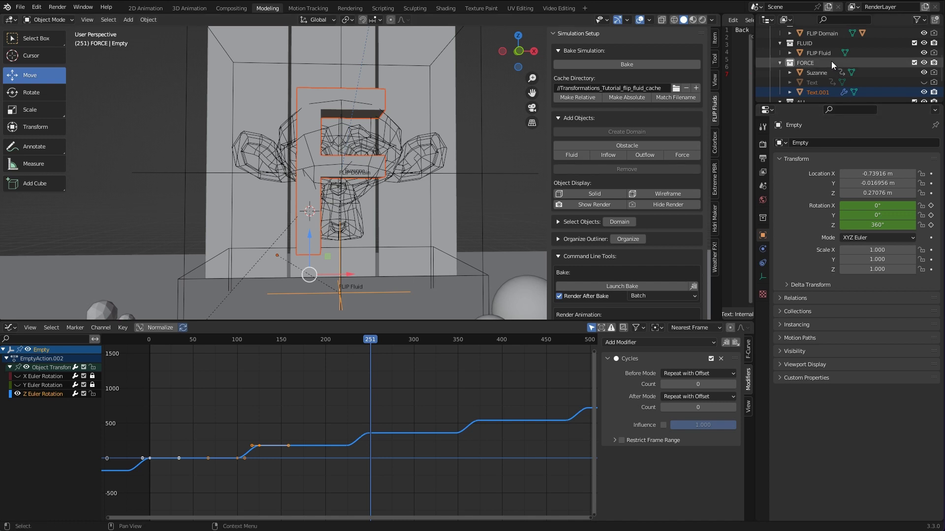
- Unhide the number in the FORCE collection and select the letter F
{"action": "scroll", "coordinate": [837, 78], "scroll_direction": "down", "scroll_amount": 2}
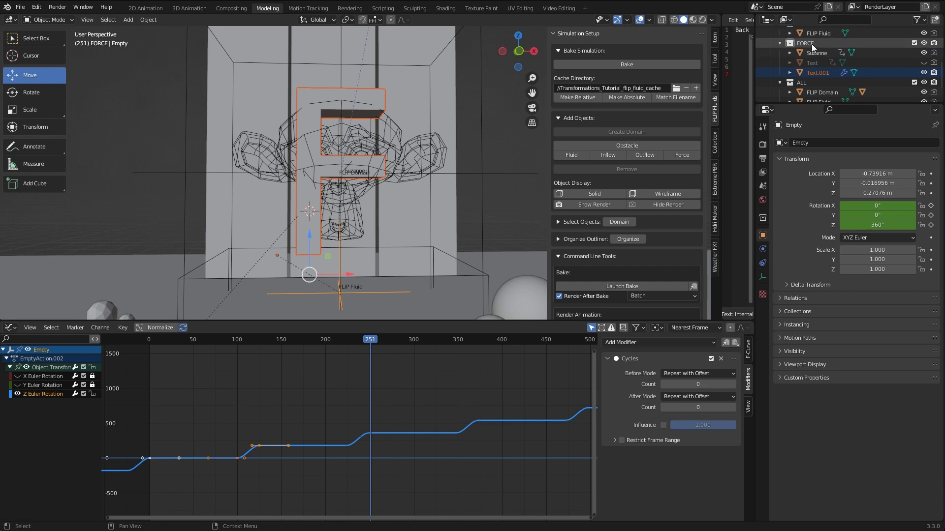
{"action": "left_click", "coordinate": [814, 62]}
{"action": "left_click", "coordinate": [836, 52]}
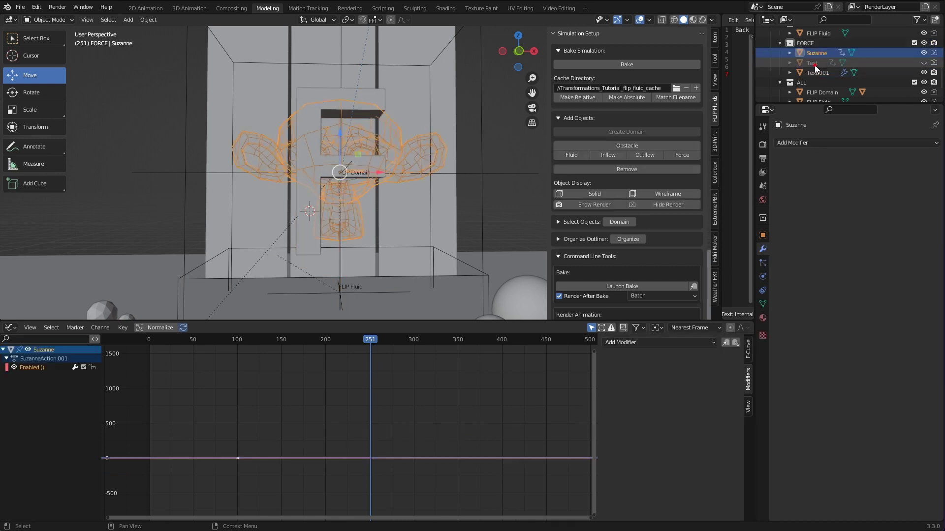
{"action": "left_click", "coordinate": [848, 63]}
{"action": "left_click", "coordinate": [816, 53]}
{"action": "left_click", "coordinate": [814, 64]}
{"action": "left_click", "coordinate": [814, 53]}
{"action": "left_click", "coordinate": [816, 72]}
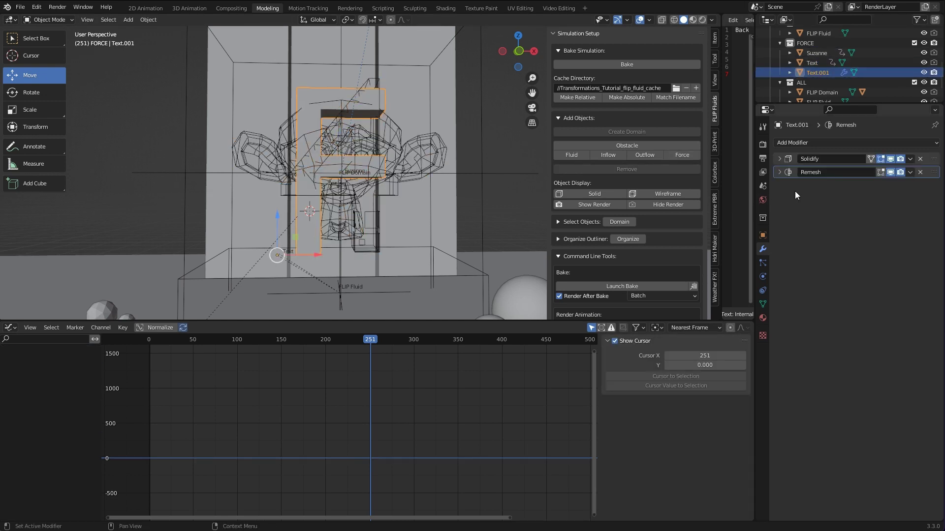
- Make the letter F a FLIP Fluids force field and set its mode to Volume Force
{"action": "left_click", "coordinate": [680, 155]}
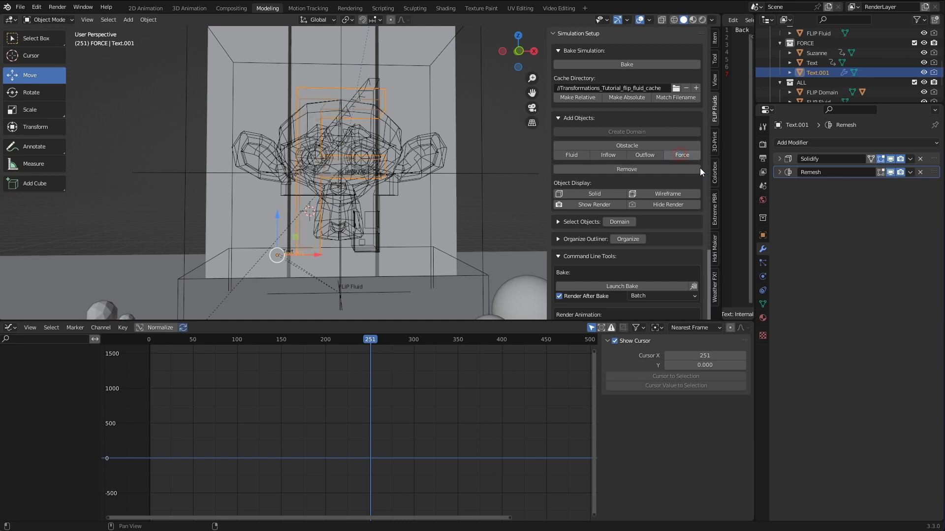
{"action": "left_click", "coordinate": [762, 276]}
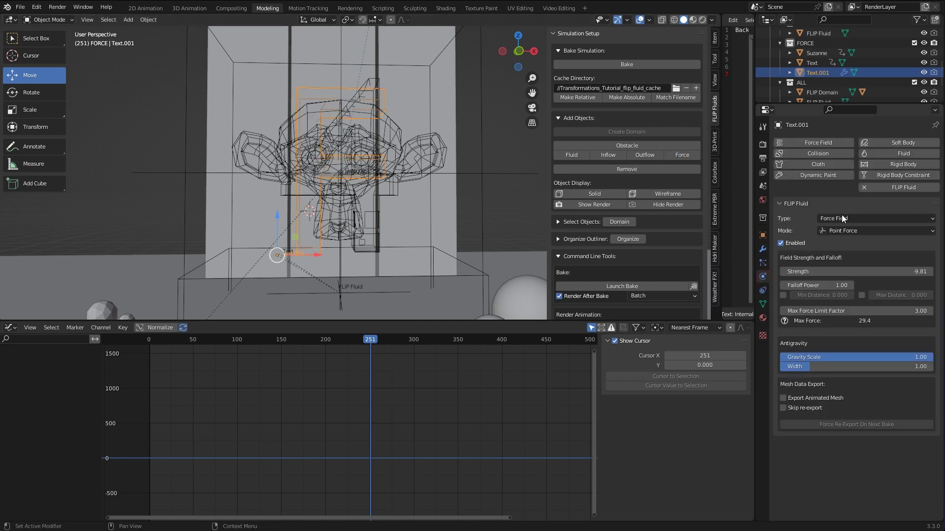
{"action": "left_click", "coordinate": [844, 229]}
{"action": "left_click", "coordinate": [857, 263]}
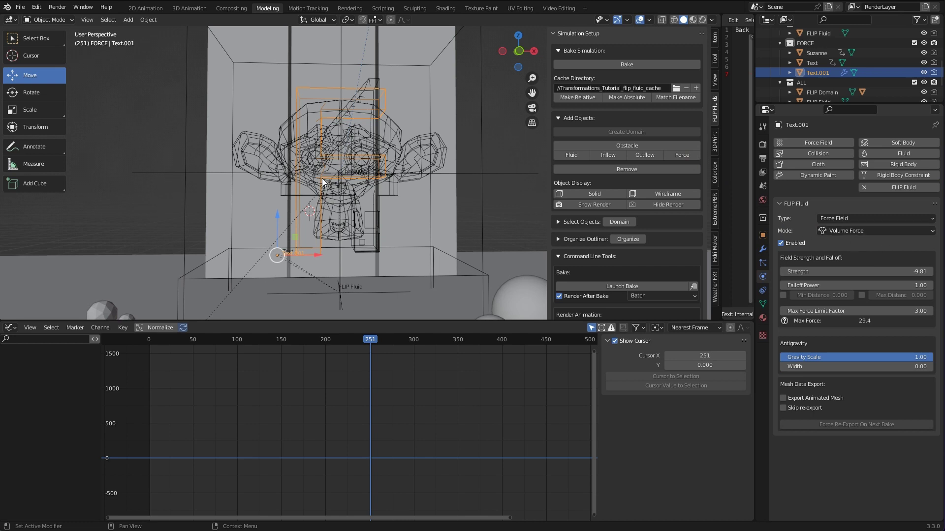
- Go to frame 225, keyframe the letter F's force field as disabled, and advance to frame 226
{"action": "middle_click_drag", "start_coordinate": [429, 163], "coordinate": [321, 113]}
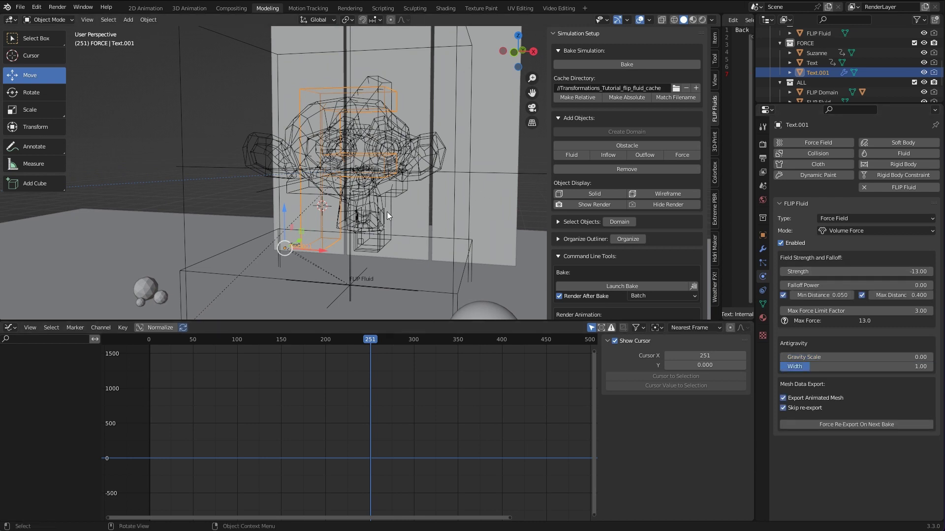
{"action": "middle_click_drag", "start_coordinate": [387, 212], "coordinate": [401, 200]}
{"action": "scroll", "coordinate": [388, 200], "scroll_direction": "up", "scroll_amount": 5}
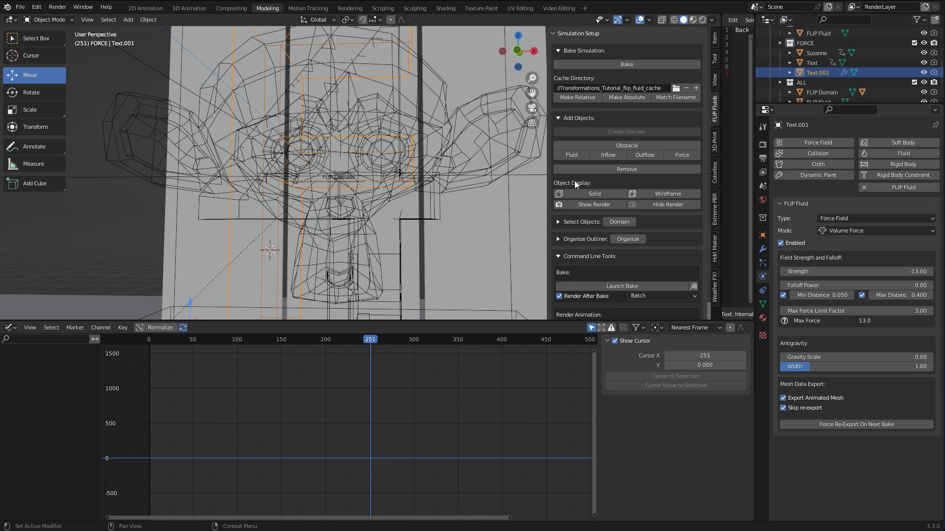
{"action": "scroll", "coordinate": [468, 168], "scroll_direction": "down", "scroll_amount": 3}
{"action": "key", "text": "Left"}
{"action": "key", "text": "Left"}
{"action": "key", "text": "Left"}
{"action": "key", "text": "Left"}
{"action": "key", "text": "Left"}
{"action": "key", "text": "Left"}
{"action": "key", "text": "Left"}
{"action": "key", "text": "Left"}
{"action": "key", "text": "Left"}
{"action": "key", "text": "Left"}
{"action": "key", "text": "Left"}
{"action": "key", "text": "Left"}
{"action": "key", "text": "Left"}
{"action": "key", "text": "Left"}
{"action": "key", "text": "Left"}
{"action": "key", "text": "Left"}
{"action": "key", "text": "Left"}
{"action": "key", "text": "Left"}
{"action": "key", "text": "Left"}
{"action": "key", "text": "Left"}
{"action": "key", "text": "Left"}
{"action": "key", "text": "Left"}
{"action": "key", "text": "Left"}
{"action": "key", "text": "Left"}
{"action": "key", "text": "Left"}
{"action": "key", "text": "Left"}
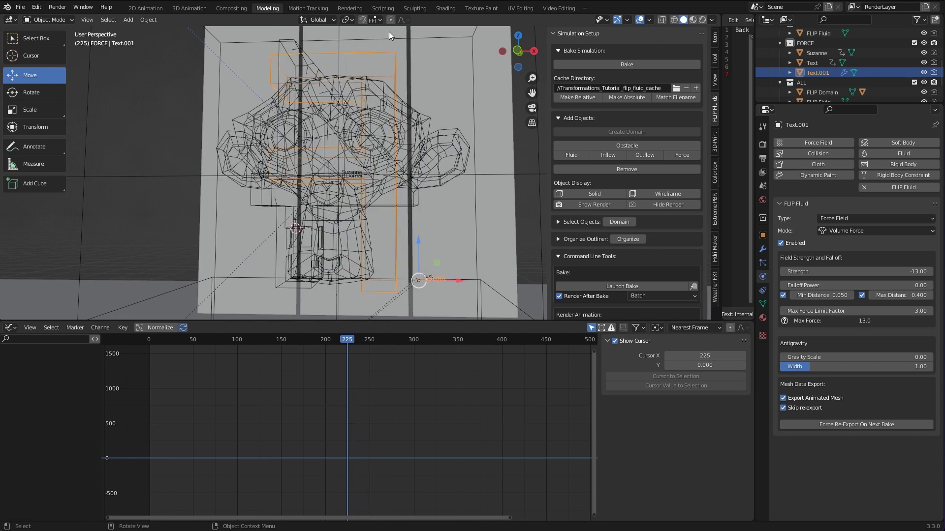
{"action": "scroll", "coordinate": [436, 168], "scroll_direction": "down", "scroll_amount": 2}
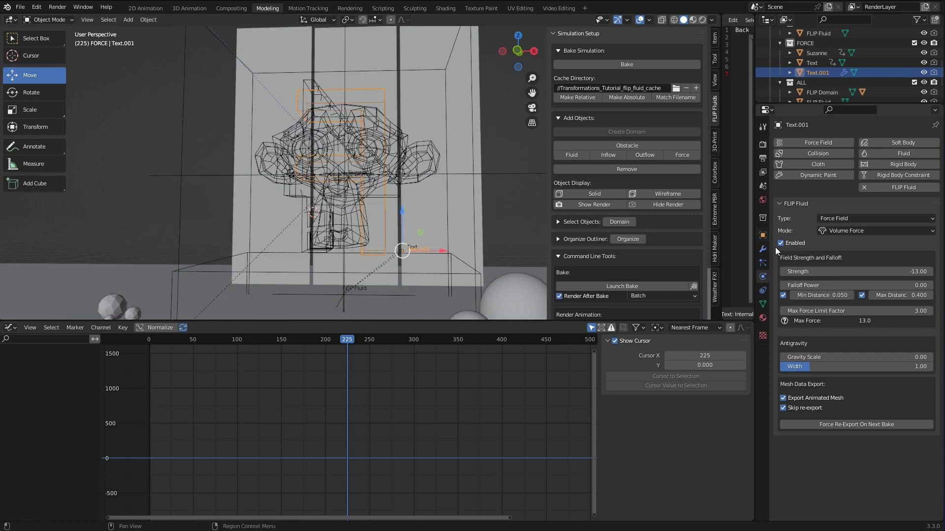
{"action": "key", "text": "i"}
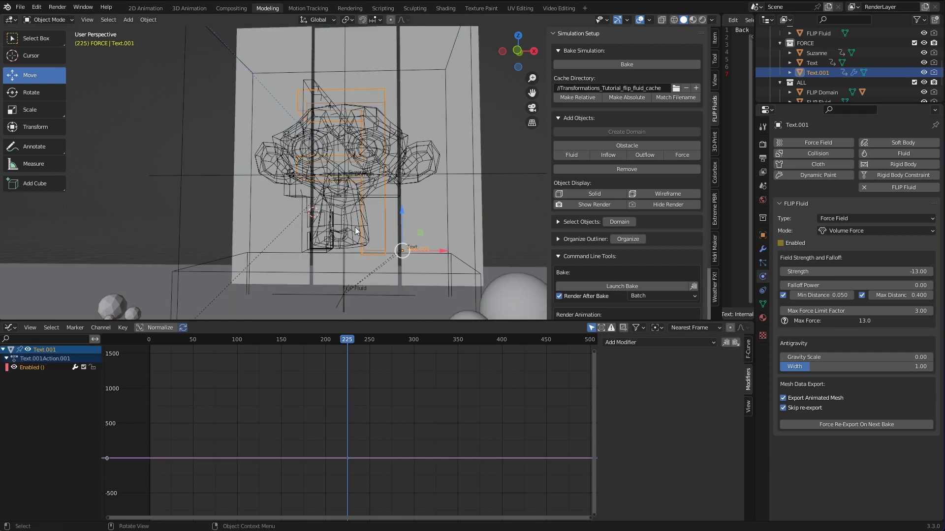
{"action": "key", "text": "Right"}
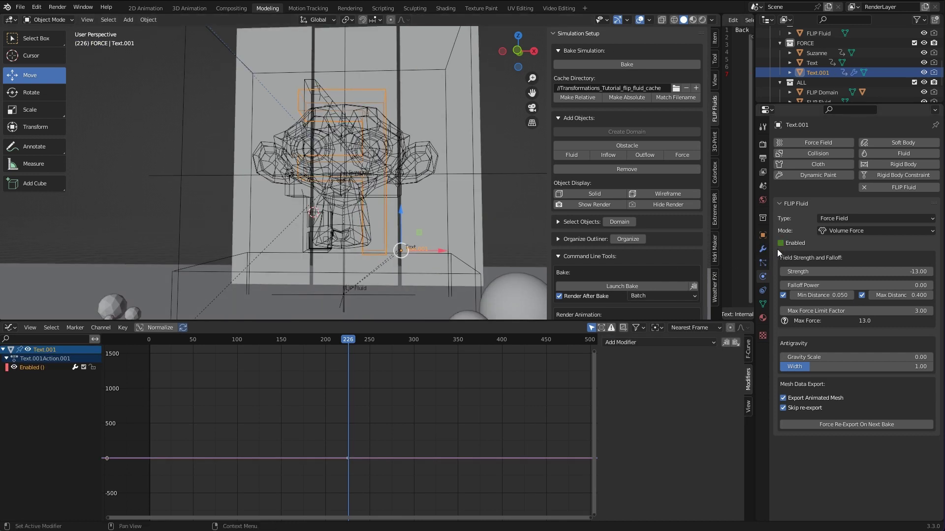
- Keyframe the monkey's force field as enabled at frame 225 and disabled at frame 226
{"action": "left_click", "coordinate": [435, 167]}
{"action": "key", "text": "Left"}
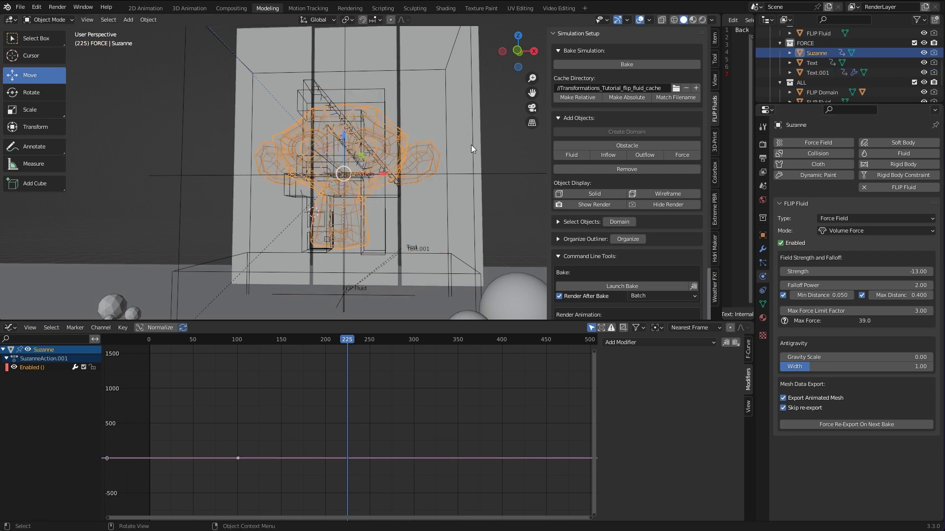
{"action": "key", "text": "i"}
{"action": "key", "text": "Right"}
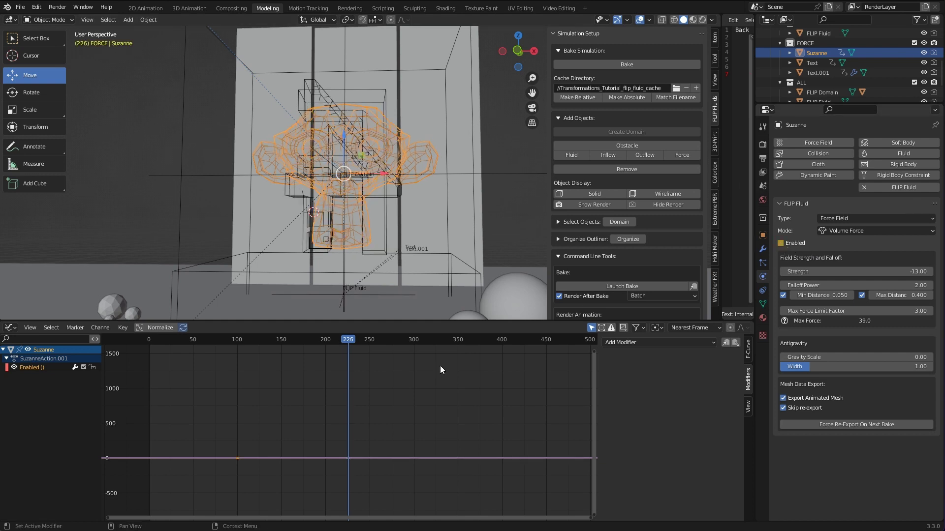
- Save the file with the timeline back at frame 1 and bake the fluid simulation
{"action": "left_click_drag", "start_coordinate": [356, 341], "coordinate": [273, 339]}
{"action": "key", "text": "shift+Left"}
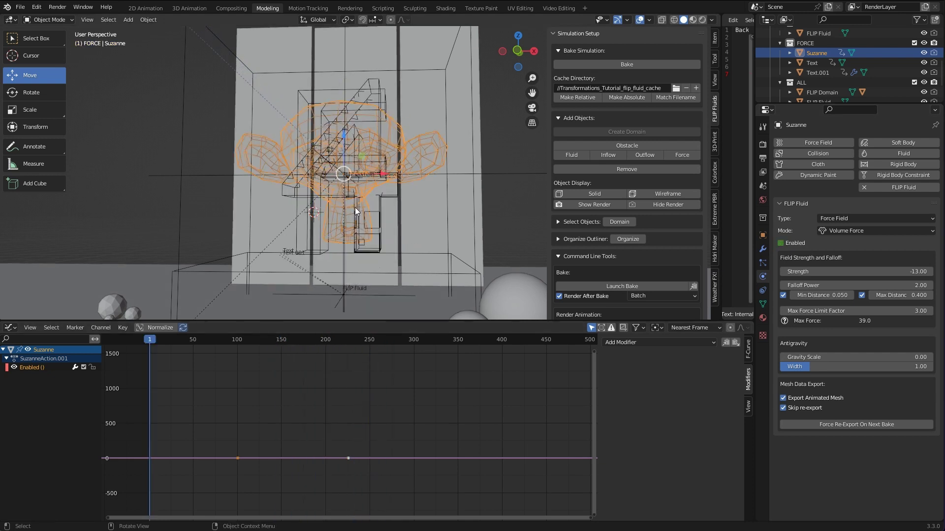
{"action": "key", "text": "ctrl+s"}
{"action": "middle_click_drag", "start_coordinate": [362, 202], "coordinate": [439, 167]}
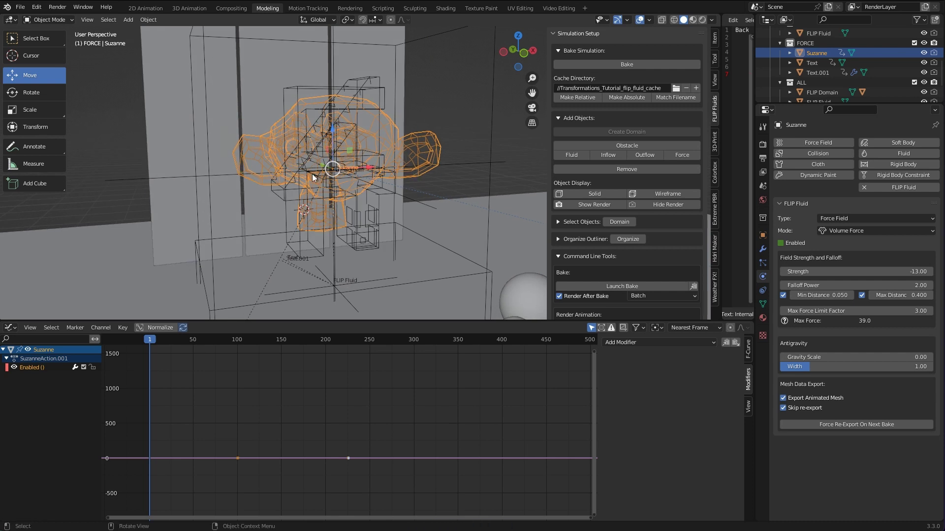
{"action": "scroll", "coordinate": [312, 173], "scroll_direction": "down", "scroll_amount": 3}
{"action": "middle_click_drag", "start_coordinate": [312, 173], "coordinate": [276, 144]}
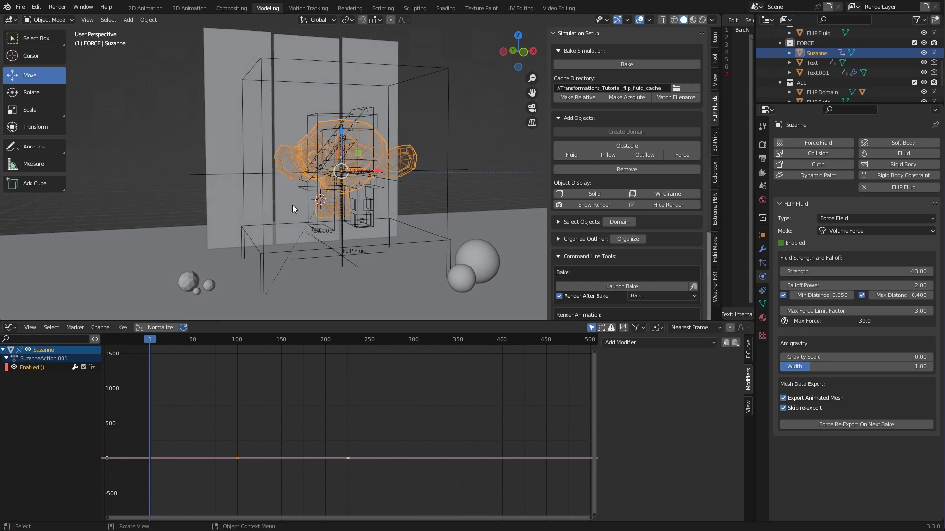
{"action": "middle_click_drag", "start_coordinate": [387, 203], "coordinate": [405, 187]}
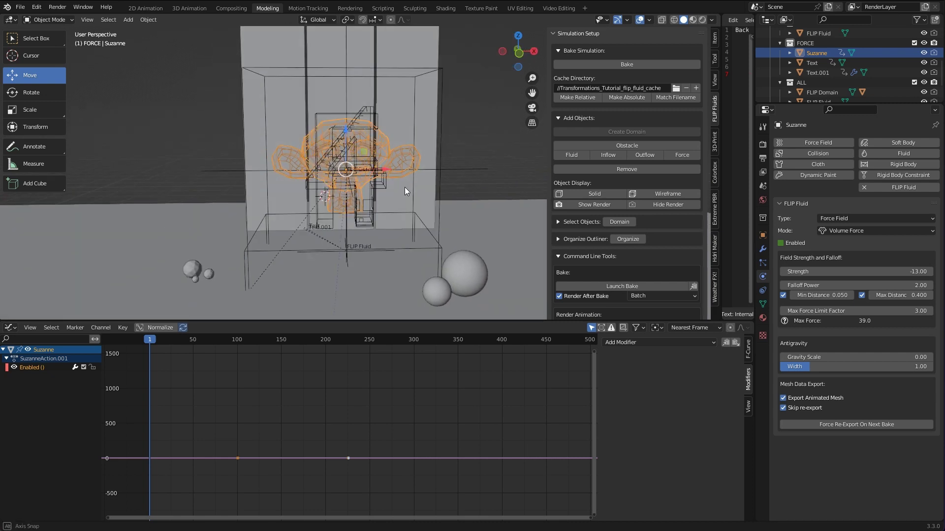
{"action": "left_click", "coordinate": [639, 64]}
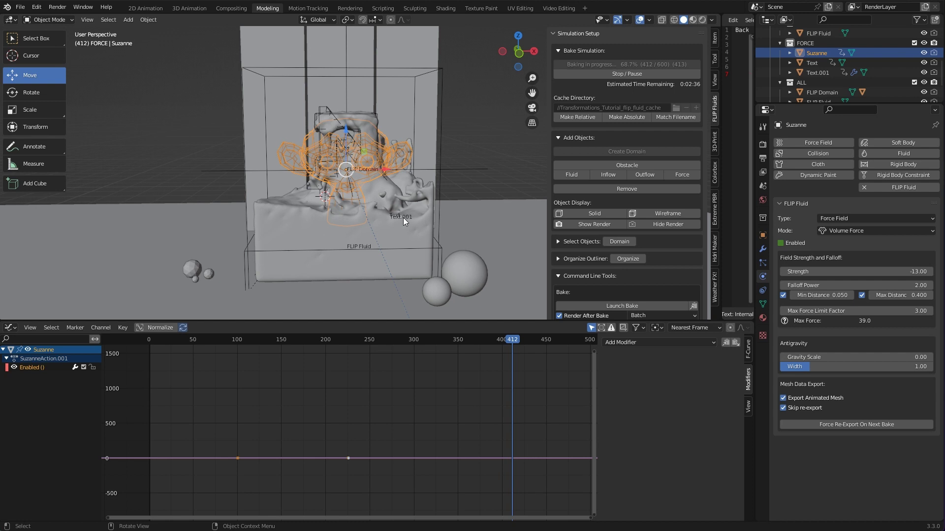
- Stop the bake and hide the monkey, number and letter F force objects in the viewport at frame 128
{"action": "left_click", "coordinate": [627, 74]}
{"action": "left_click_drag", "start_coordinate": [194, 340], "coordinate": [261, 338]}
{"action": "left_click", "coordinate": [923, 53]}
{"action": "left_click", "coordinate": [924, 63]}
{"action": "left_click", "coordinate": [924, 73]}
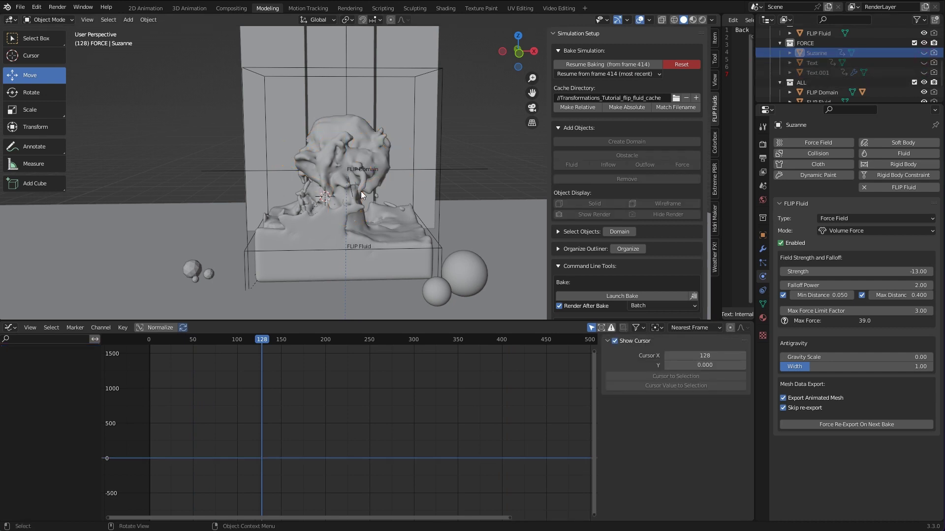
- Play the baked fluid animation to inspect the monkey transformation, and scrub back to frame 70
{"action": "scroll", "coordinate": [362, 194], "scroll_direction": "up", "scroll_amount": 2}
{"action": "key", "text": "space"}
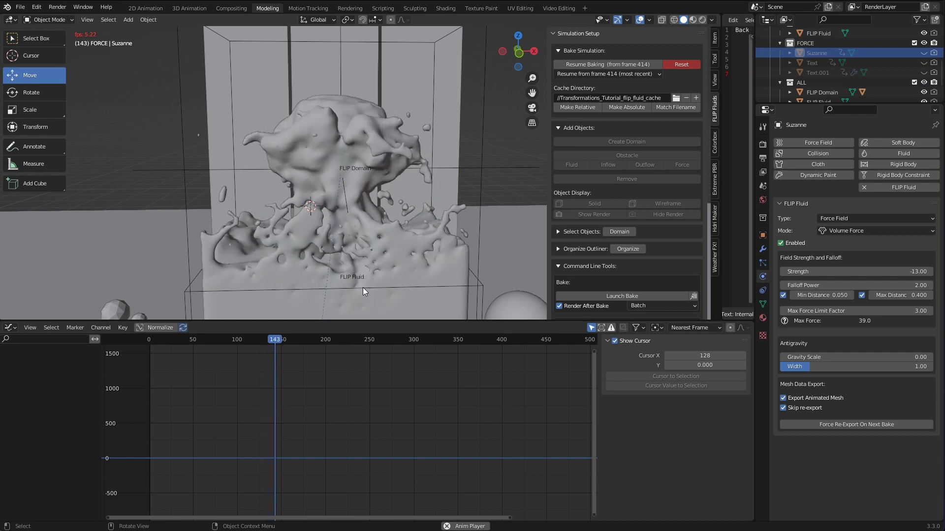
{"action": "scroll", "coordinate": [631, 249], "scroll_direction": "down", "scroll_amount": 6}
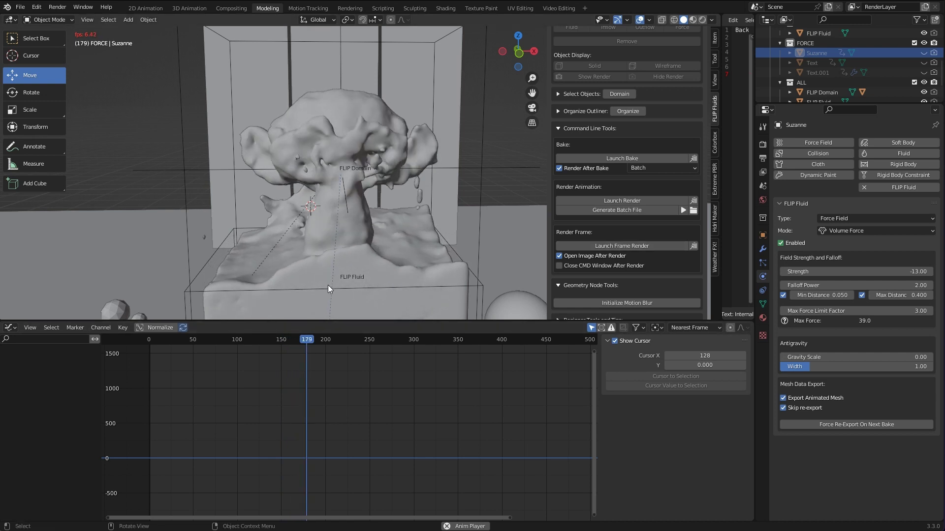
{"action": "left_click_drag", "start_coordinate": [320, 339], "coordinate": [211, 330]}
{"action": "scroll", "coordinate": [619, 138], "scroll_direction": "up", "scroll_amount": 6}
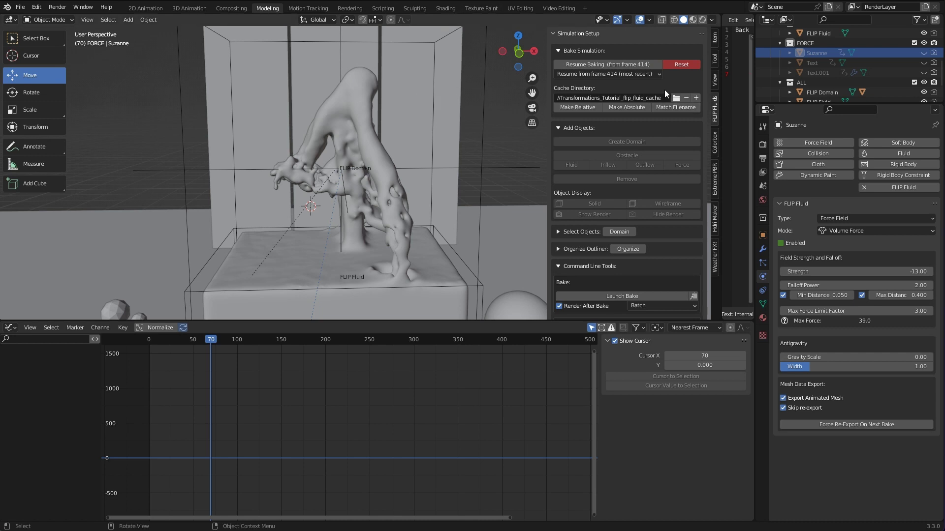
- Reset the baked simulation and save the file at frame 1
{"action": "left_click", "coordinate": [674, 66]}
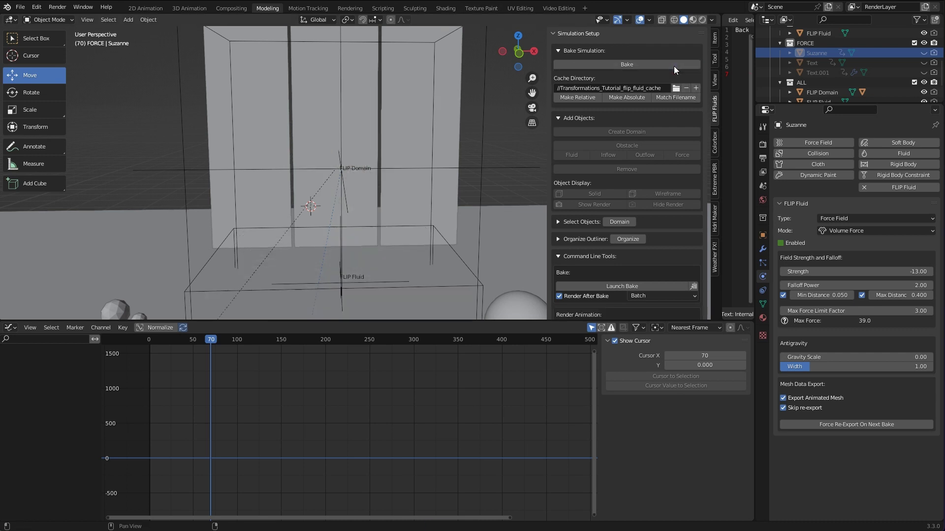
{"action": "key", "text": "shift+Left"}
{"action": "key", "text": "ctrl+s"}
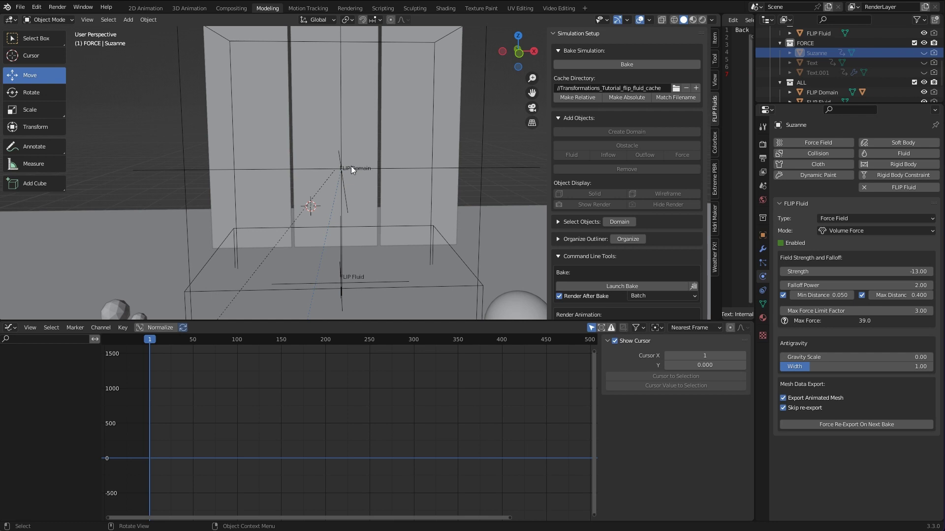
- Select the FLIP Domain and examine the geometry attributes in its FLIP Fluid Surface settings
{"action": "scroll", "coordinate": [237, 132], "scroll_direction": "down", "scroll_amount": 3}
{"action": "middle_click_drag", "start_coordinate": [279, 148], "coordinate": [300, 99]}
{"action": "scroll", "coordinate": [294, 93], "scroll_direction": "up", "scroll_amount": 3}
{"action": "left_click", "coordinate": [234, 48]}
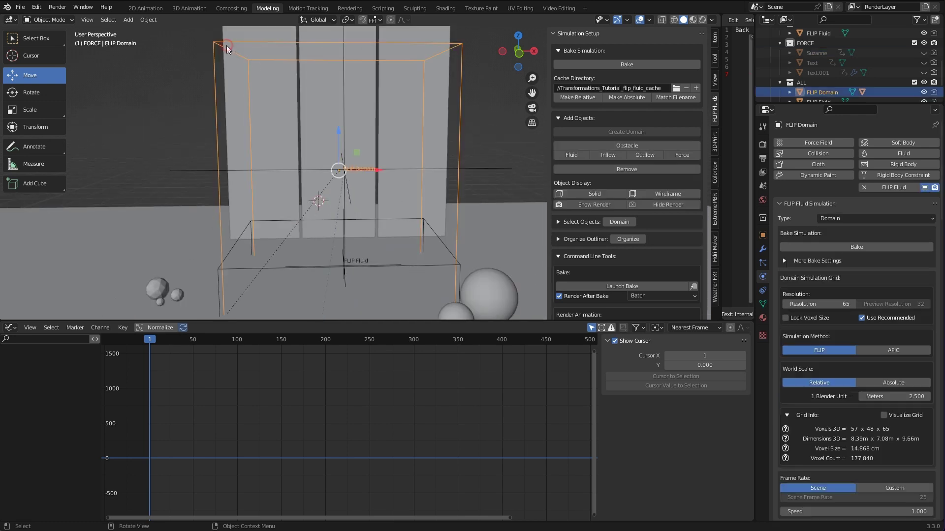
{"action": "scroll", "coordinate": [836, 346], "scroll_direction": "down", "scroll_amount": 2}
{"action": "scroll", "coordinate": [837, 351], "scroll_direction": "down", "scroll_amount": 10}
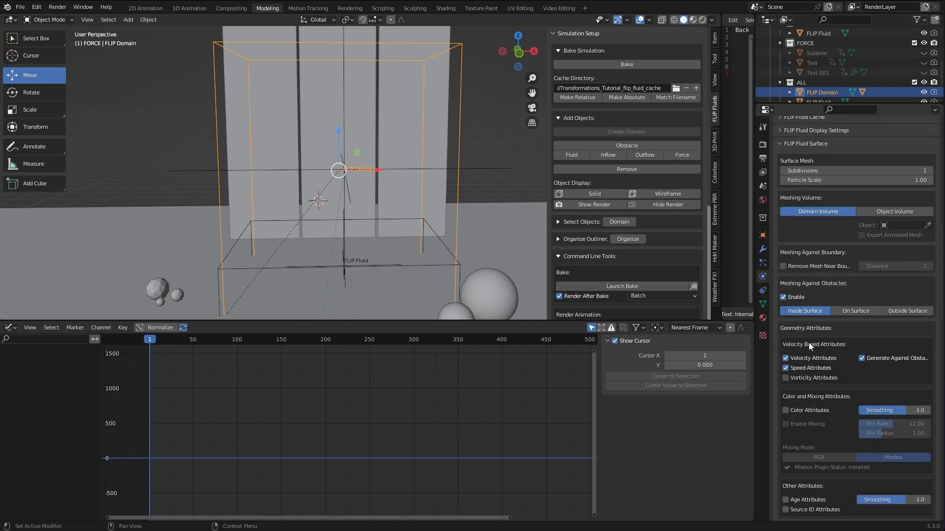
{"action": "scroll", "coordinate": [787, 219], "scroll_direction": "up", "scroll_amount": 1}
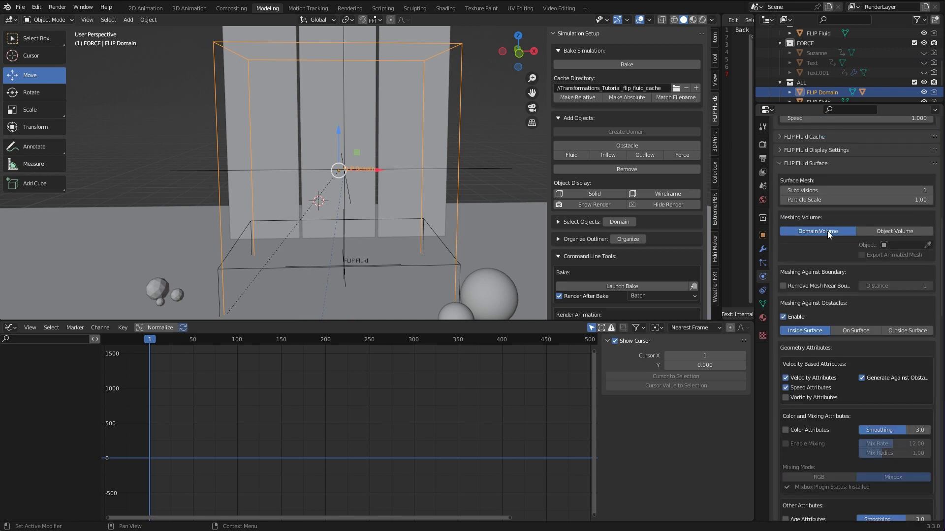
{"action": "left_click", "coordinate": [777, 163]}
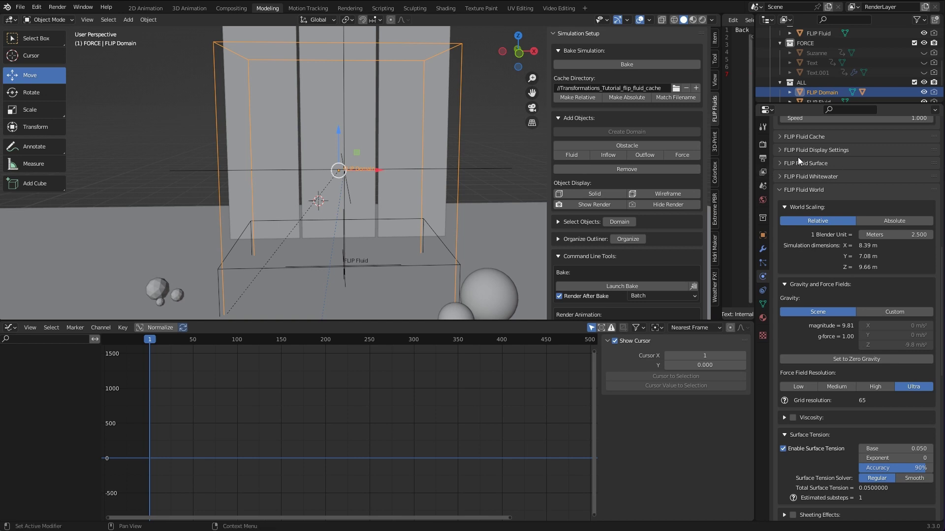
{"action": "left_click", "coordinate": [780, 163]}
{"action": "scroll", "coordinate": [900, 365], "scroll_direction": "down", "scroll_amount": 5}
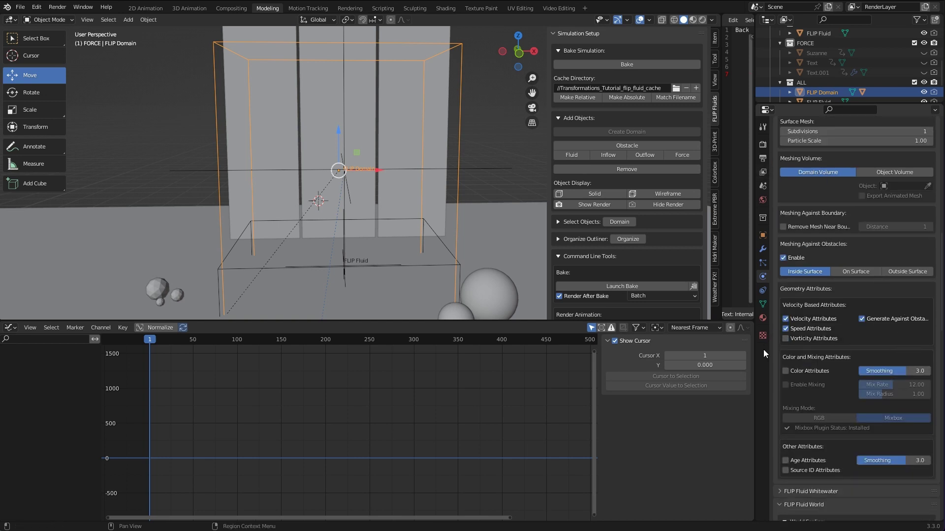
{"action": "left_click_drag", "start_coordinate": [774, 349], "coordinate": [783, 329]}
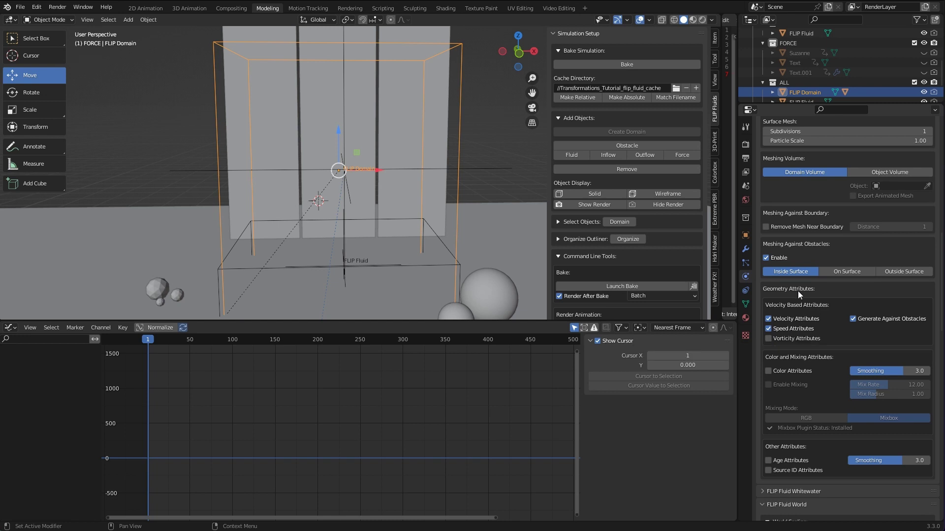
- Search the add-on preferences for "flip" and expand the FLIP Fluids add-on to view its options
{"action": "left_click", "coordinate": [36, 6]}
{"action": "left_click", "coordinate": [58, 147]}
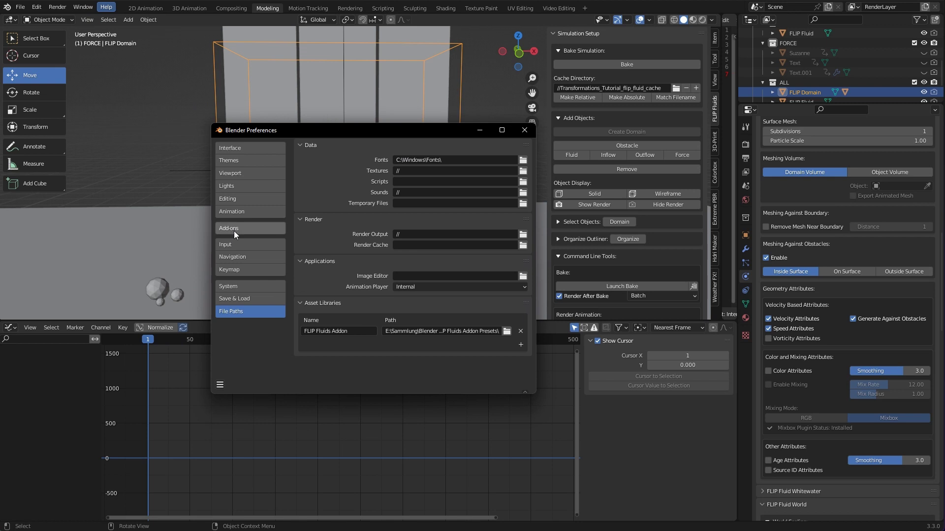
{"action": "left_click", "coordinate": [235, 230]}
{"action": "left_click", "coordinate": [479, 159]}
{"action": "type", "text": "flip"}
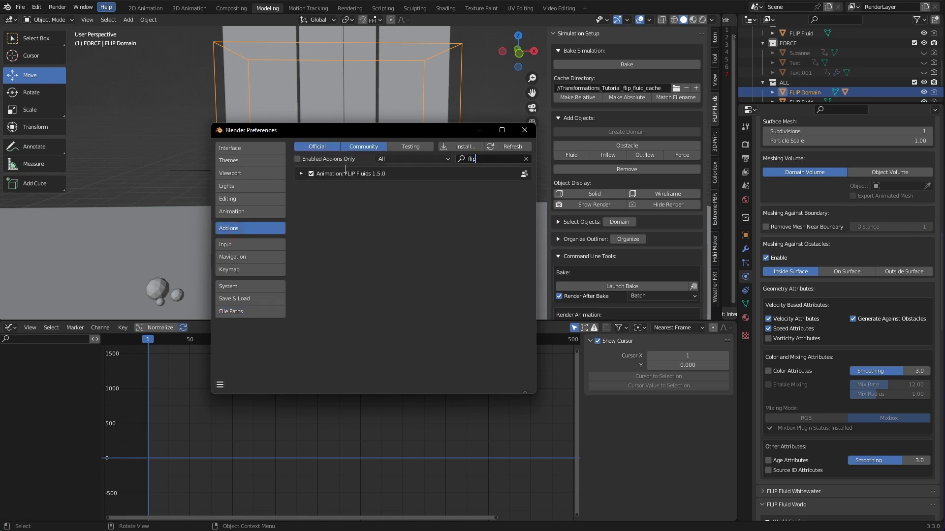
{"action": "left_click", "coordinate": [300, 173]}
{"action": "scroll", "coordinate": [437, 247], "scroll_direction": "down", "scroll_amount": 3}
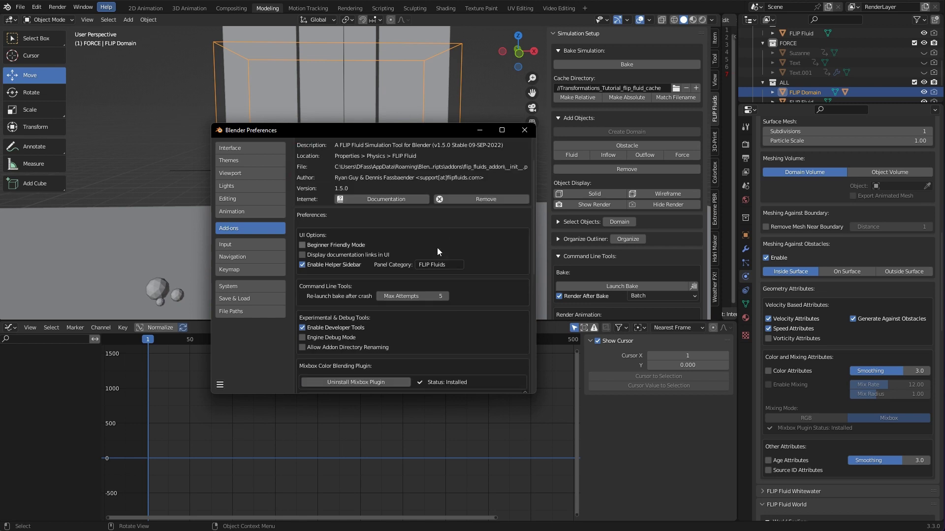
{"action": "scroll", "coordinate": [437, 247], "scroll_direction": "down", "scroll_amount": 1}
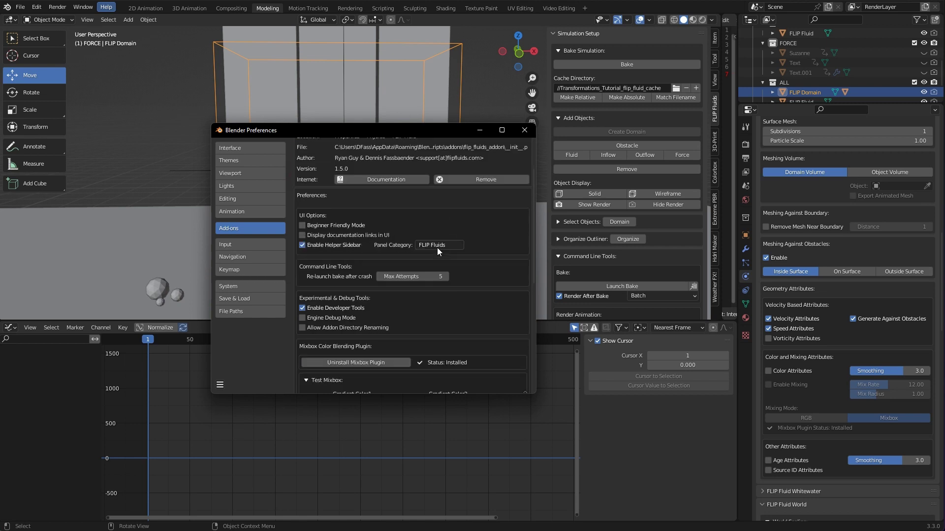
- Switch Enable Developer Tools off and back on for the FLIP Fluids add-on, and close the preferences
{"action": "left_click", "coordinate": [303, 309]}
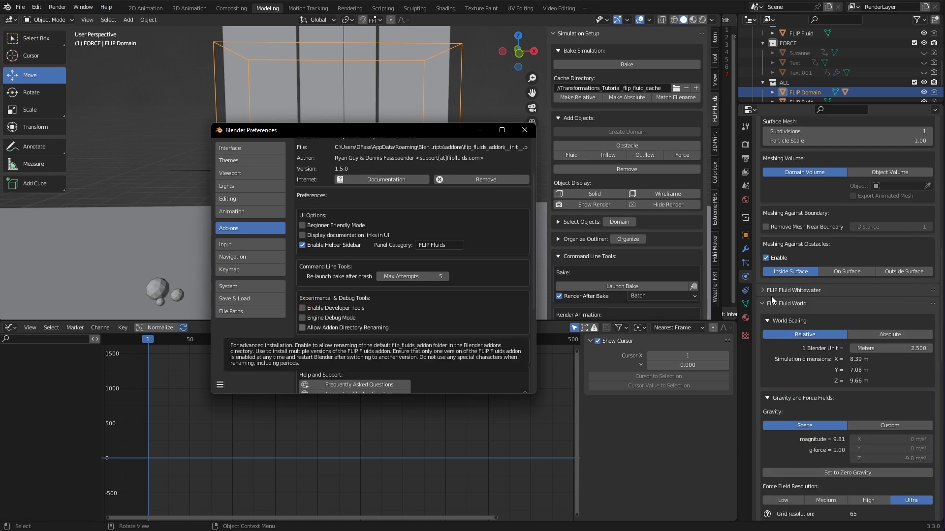
{"action": "left_click", "coordinate": [302, 308]}
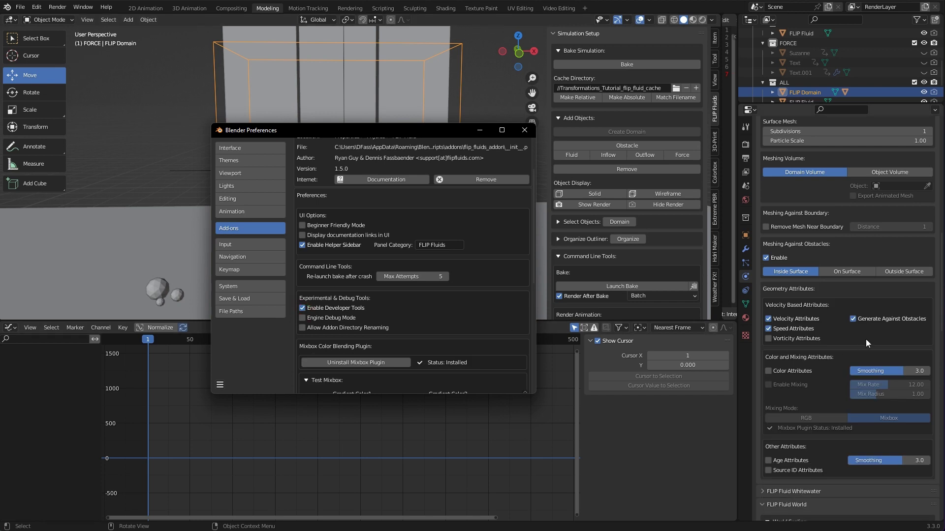
{"action": "left_click", "coordinate": [524, 130]}
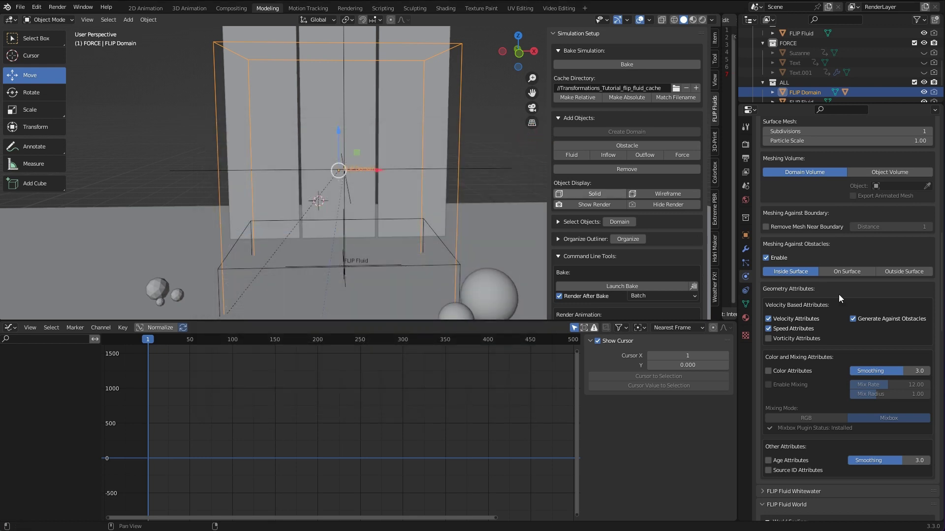
- Initialize motion blur for the fluid with the FLIP Fluids Geometry Node Tools
{"action": "scroll", "coordinate": [905, 418], "scroll_direction": "up", "scroll_amount": 1}
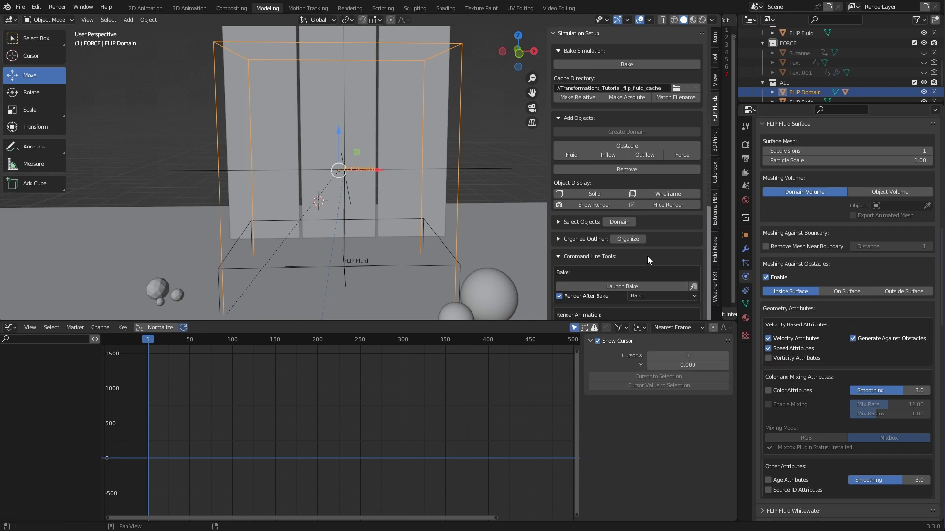
{"action": "scroll", "coordinate": [648, 259], "scroll_direction": "down", "scroll_amount": 6}
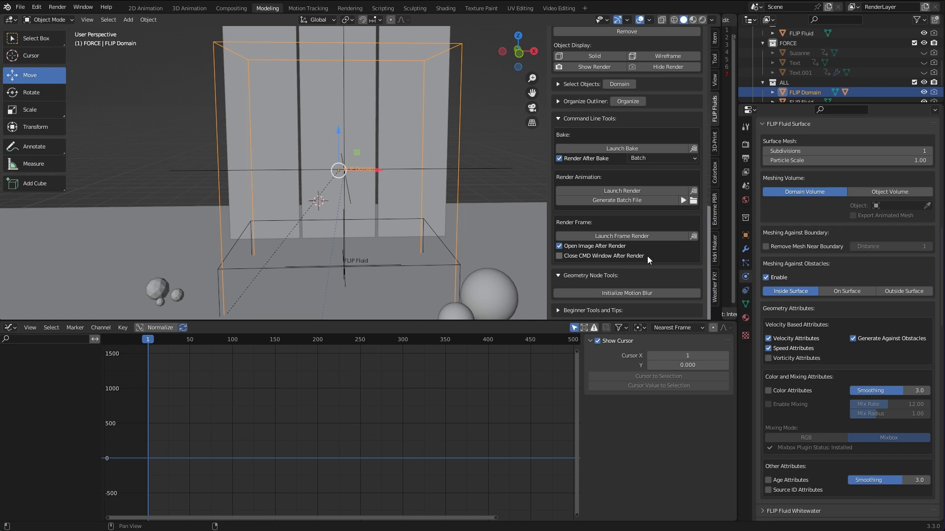
{"action": "scroll", "coordinate": [648, 256], "scroll_direction": "down", "scroll_amount": 2}
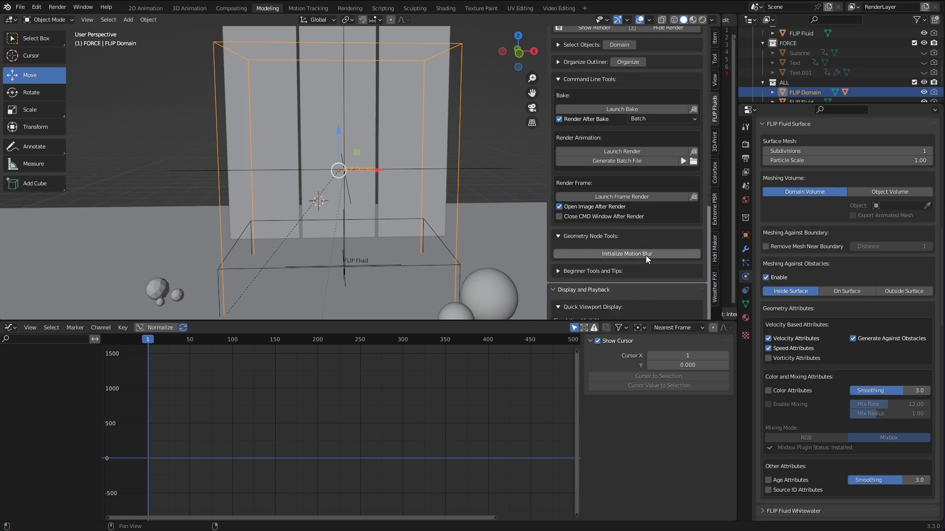
{"action": "left_click", "coordinate": [613, 255]}
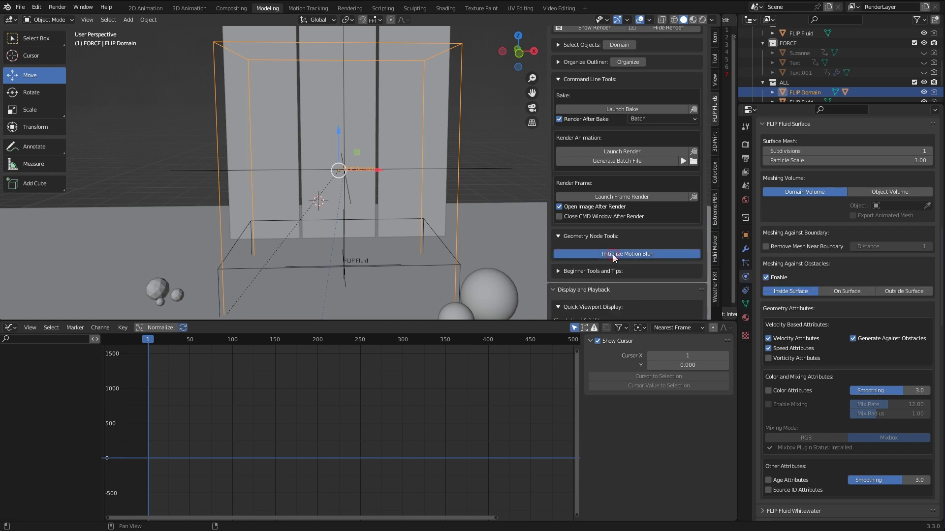
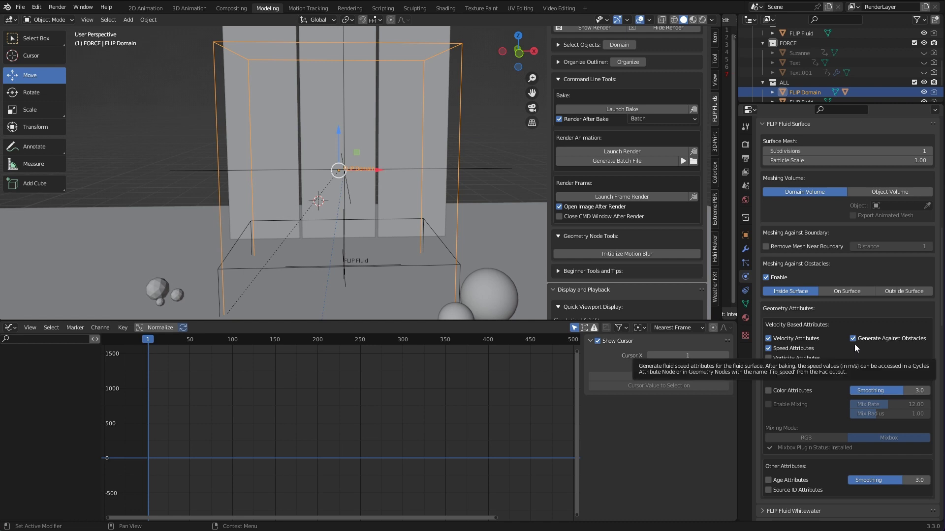
- Select the fluid_surface mesh and view its modifiers, including the FF_MotionBlurSurface settings
{"action": "left_click", "coordinate": [746, 250]}
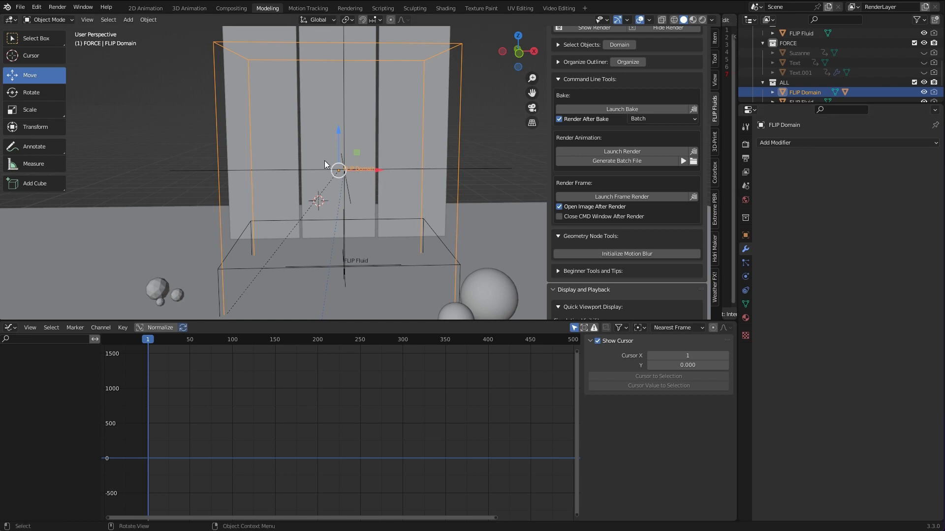
{"action": "scroll", "coordinate": [327, 165], "scroll_direction": "down", "scroll_amount": 3}
{"action": "scroll", "coordinate": [813, 77], "scroll_direction": "up", "scroll_amount": 3}
{"action": "left_click", "coordinate": [807, 53]}
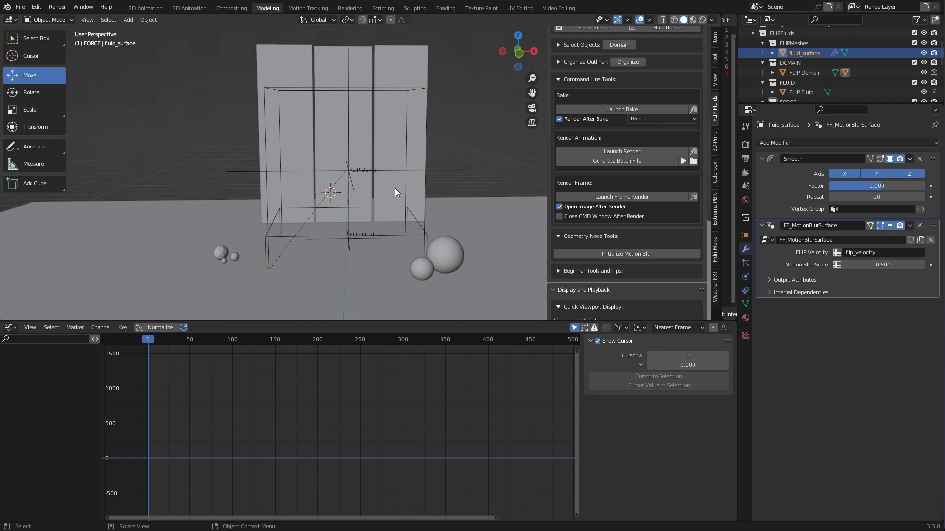
- Switch to the Shading workspace and examine the fluid surface's Water and Speedglow material nodes
{"action": "left_click", "coordinate": [445, 8]}
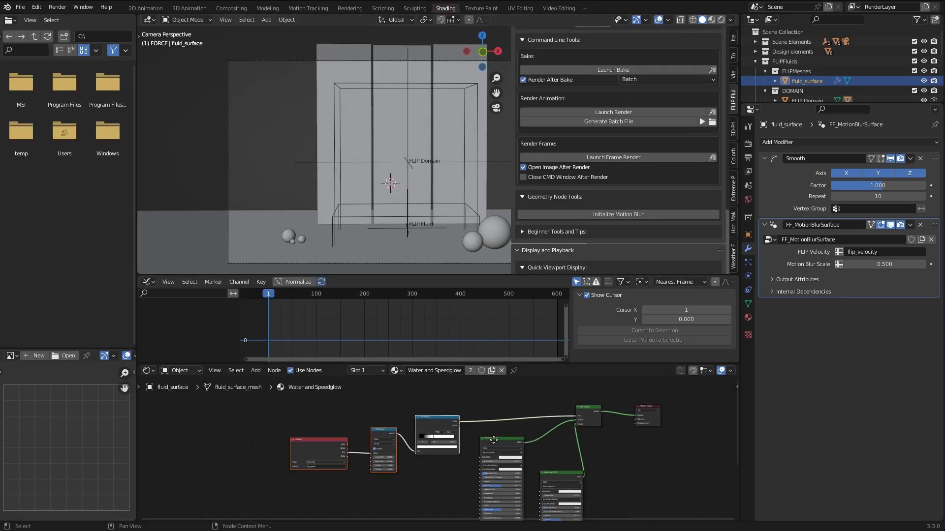
{"action": "scroll", "coordinate": [345, 451], "scroll_direction": "up", "scroll_amount": 3}
{"action": "scroll", "coordinate": [333, 450], "scroll_direction": "down", "scroll_amount": 3}
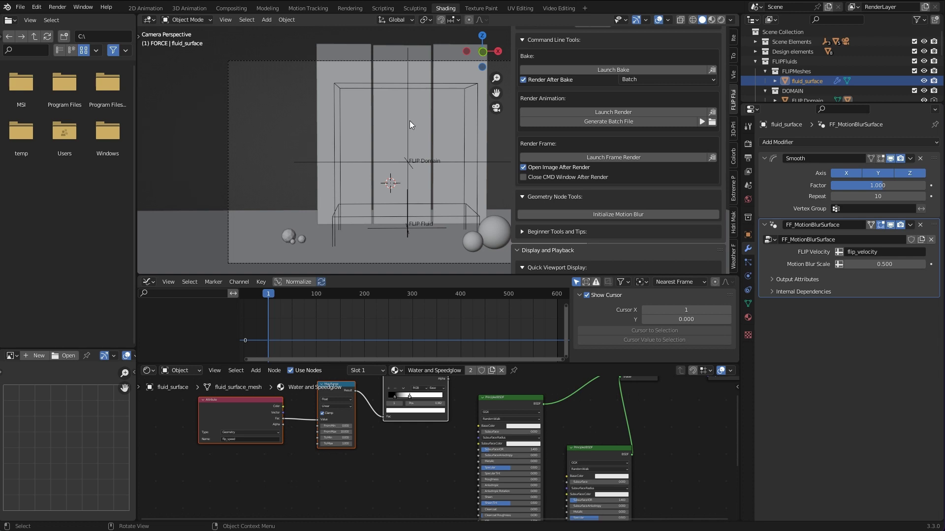
- Examine the Water and Speedglow material's flip_speed Attribute, Map Range and ColorRamp nodes that drive the shader mix
{"action": "scroll", "coordinate": [606, 240], "scroll_direction": "down", "scroll_amount": 10}
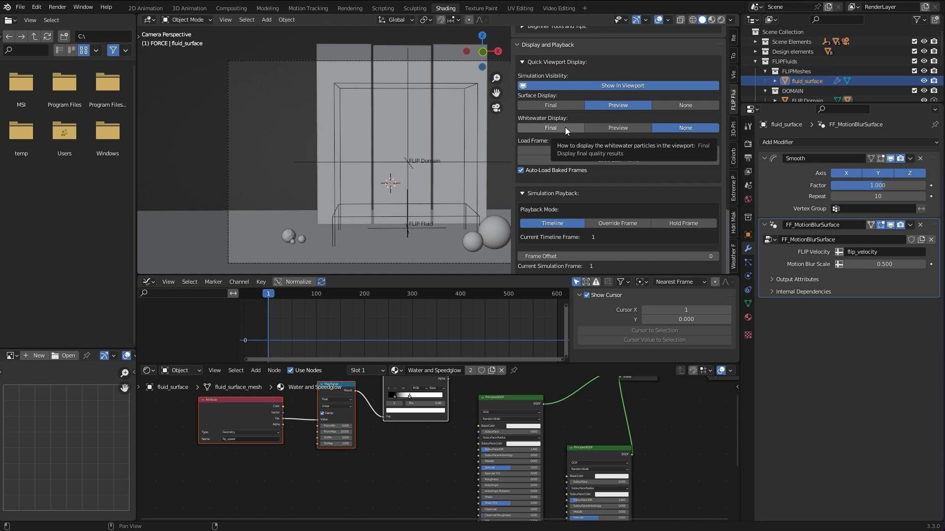
{"action": "scroll", "coordinate": [329, 462], "scroll_direction": "up", "scroll_amount": 3}
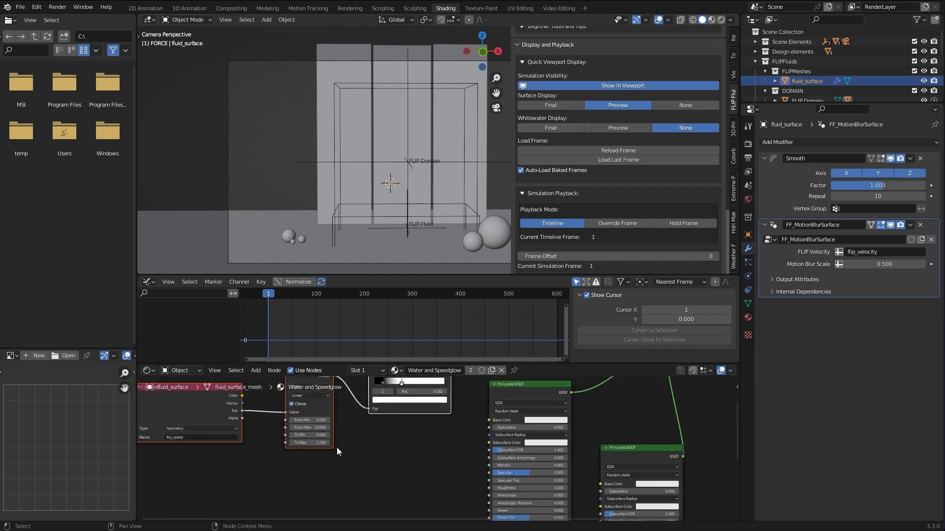
{"action": "middle_click_drag", "start_coordinate": [333, 439], "coordinate": [429, 440]}
{"action": "scroll", "coordinate": [267, 439], "scroll_direction": "up", "scroll_amount": 2}
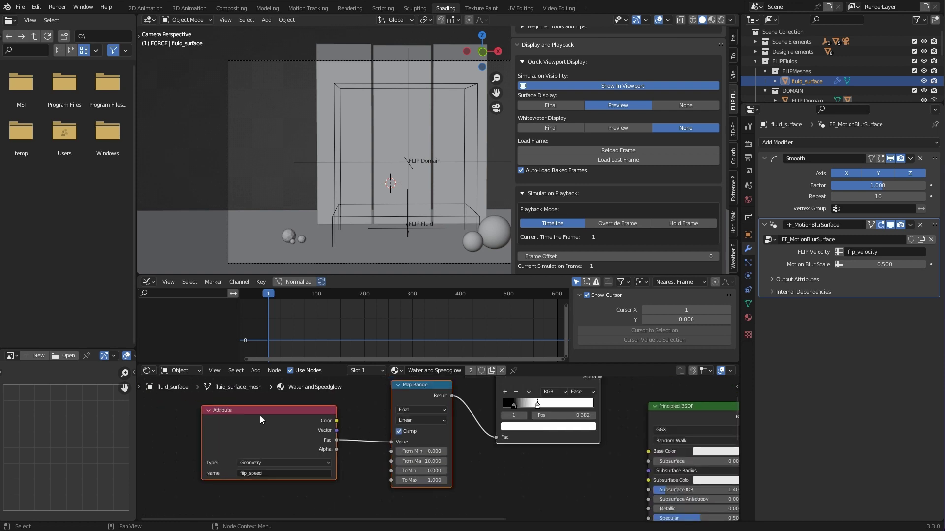
{"action": "scroll", "coordinate": [253, 473], "scroll_direction": "up", "scroll_amount": 3}
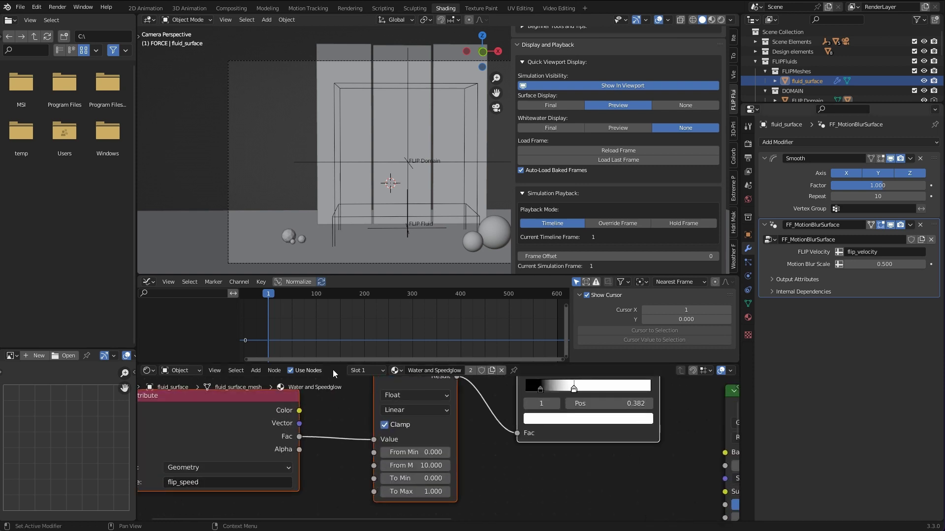
{"action": "scroll", "coordinate": [547, 471], "scroll_direction": "down", "scroll_amount": 3}
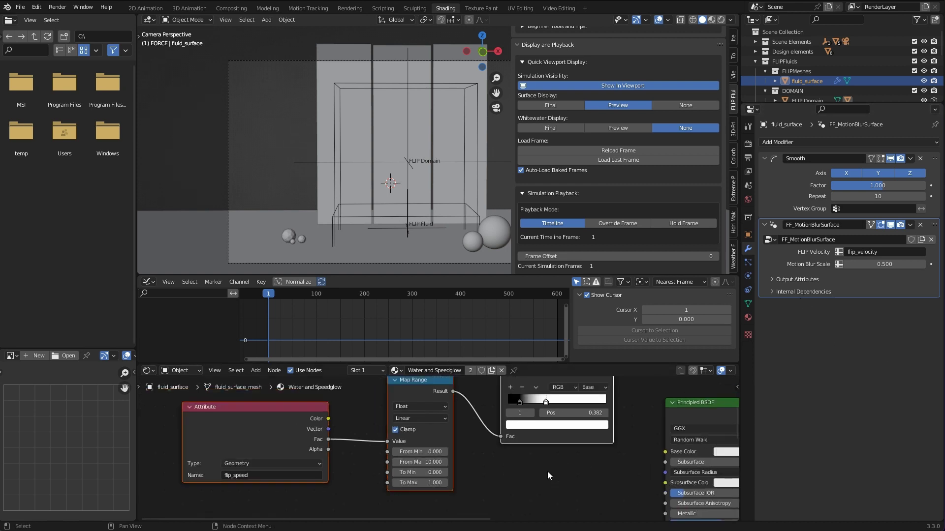
{"action": "scroll", "coordinate": [330, 445], "scroll_direction": "down", "scroll_amount": 1}
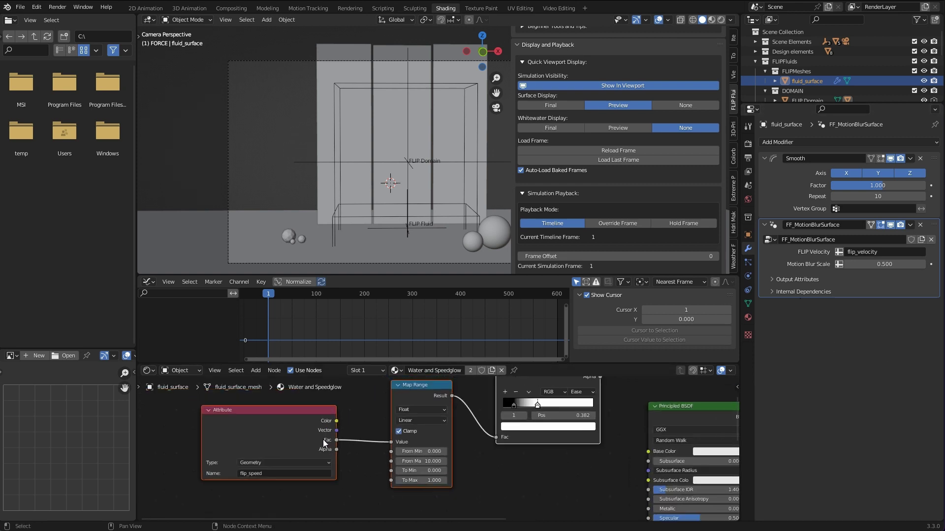
{"action": "middle_click_drag", "start_coordinate": [323, 439], "coordinate": [404, 501]}
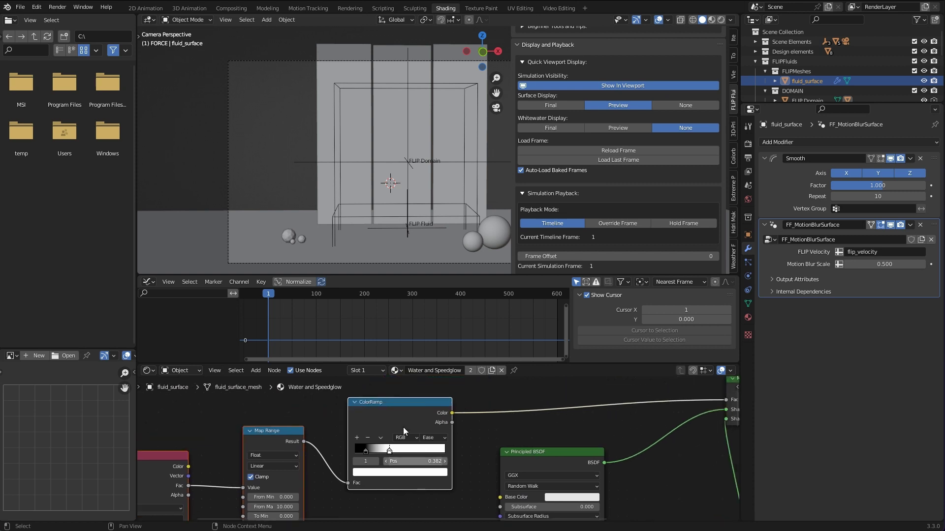
{"action": "left_click_drag", "start_coordinate": [498, 404], "coordinate": [542, 400]}
{"action": "scroll", "coordinate": [564, 422], "scroll_direction": "down", "scroll_amount": 2}
{"action": "middle_click_drag", "start_coordinate": [563, 444], "coordinate": [560, 341]}
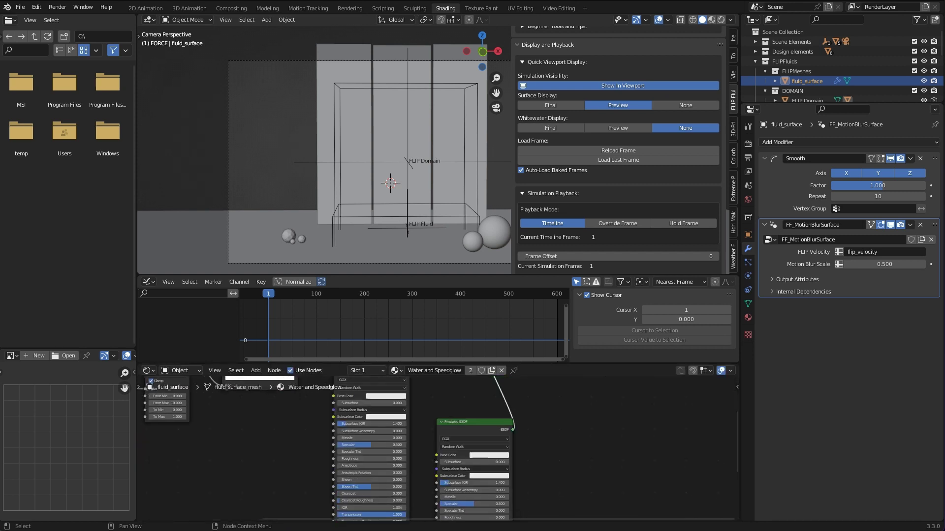
- Compare the transmission and emission settings of the two Principled BSDF nodes, and review the complete material node tree
{"action": "middle_click_drag", "start_coordinate": [582, 440], "coordinate": [549, 411]}
{"action": "scroll", "coordinate": [515, 451], "scroll_direction": "up", "scroll_amount": 4}
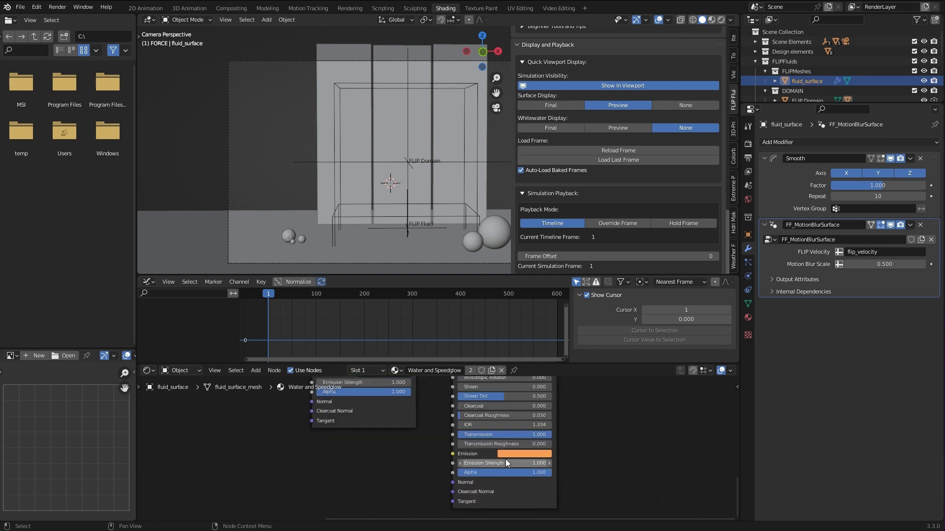
{"action": "scroll", "coordinate": [509, 458], "scroll_direction": "up", "scroll_amount": 2}
{"action": "middle_click_drag", "start_coordinate": [570, 514], "coordinate": [701, 482]}
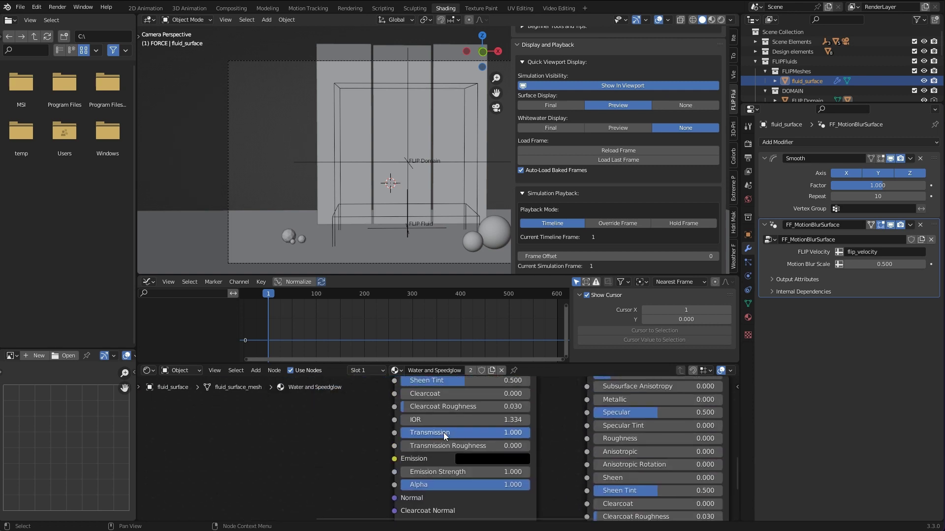
{"action": "middle_click_drag", "start_coordinate": [711, 437], "coordinate": [527, 488]}
{"action": "middle_click_drag", "start_coordinate": [668, 423], "coordinate": [651, 506]}
{"action": "middle_click_drag", "start_coordinate": [327, 415], "coordinate": [596, 494]}
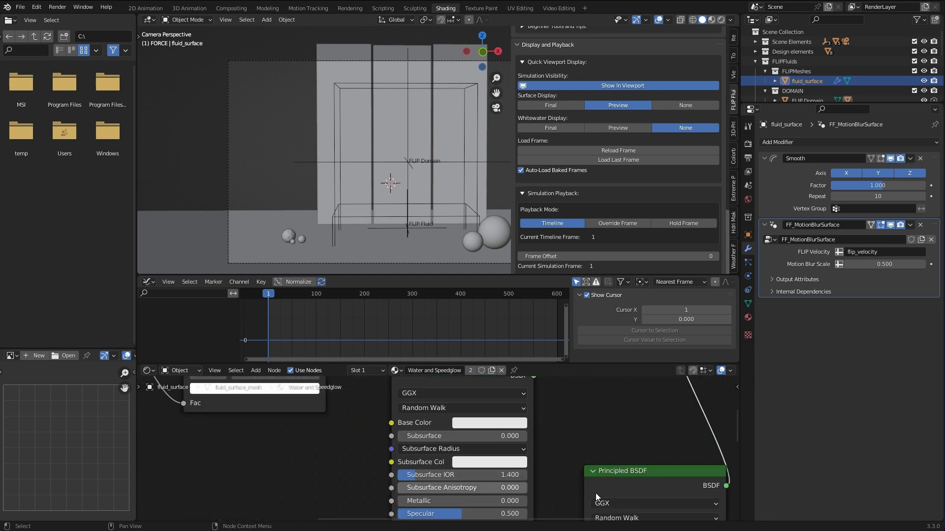
{"action": "scroll", "coordinate": [596, 497], "scroll_direction": "down", "scroll_amount": 3}
{"action": "middle_click_drag", "start_coordinate": [203, 472], "coordinate": [470, 487]}
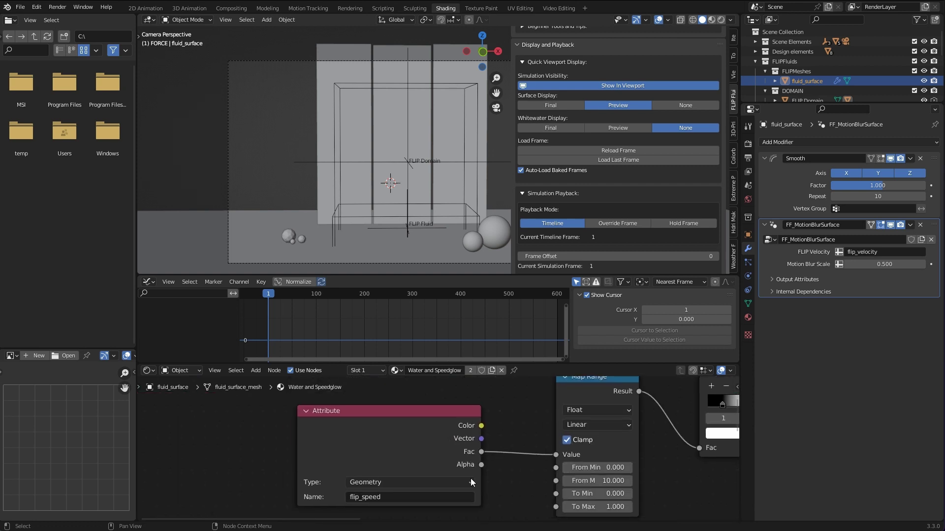
{"action": "scroll", "coordinate": [493, 460], "scroll_direction": "down", "scroll_amount": 4}
{"action": "middle_click_drag", "start_coordinate": [551, 467], "coordinate": [422, 451]}
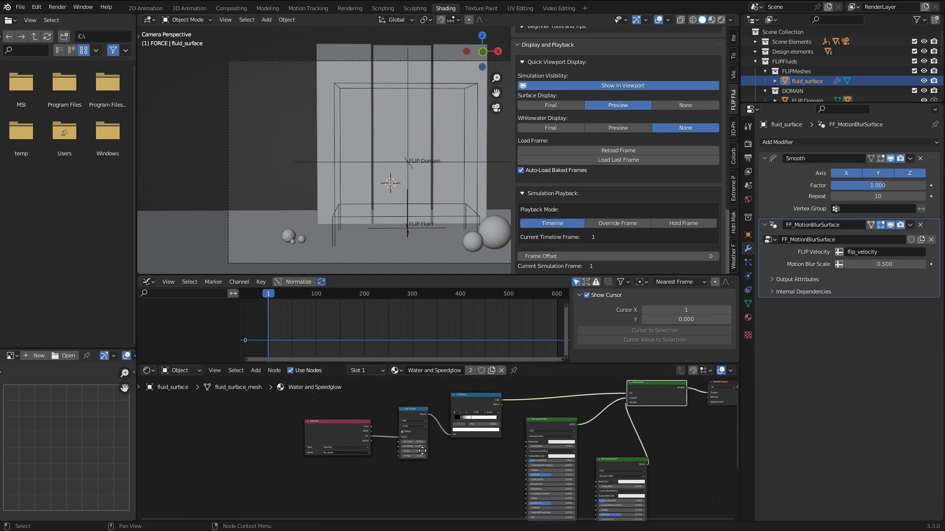
{"action": "key", "text": "Home"}
{"action": "scroll", "coordinate": [394, 211], "scroll_direction": "down", "scroll_amount": 2}
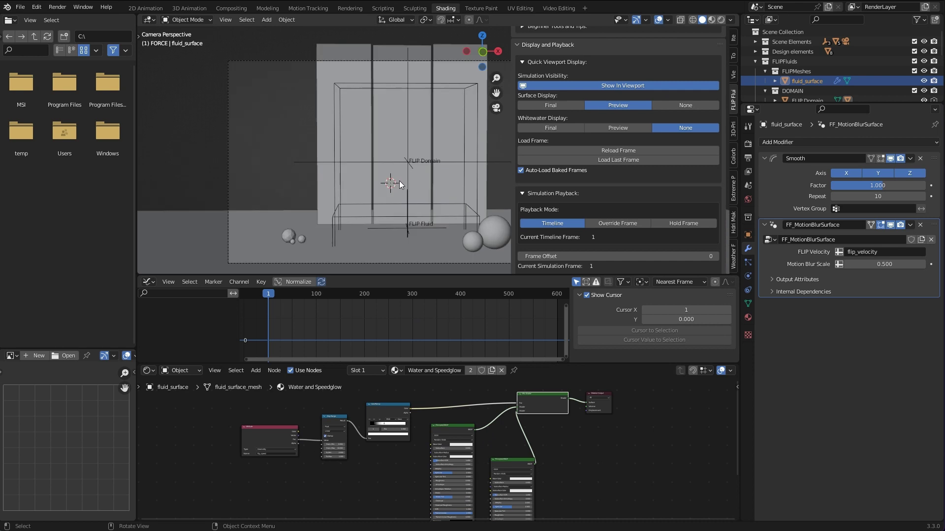
- Select the FLIP Domain, confirm its resolution of 200, and review its simulation grid and surface settings
{"action": "left_click", "coordinate": [367, 108]}
{"action": "left_click", "coordinate": [372, 107]}
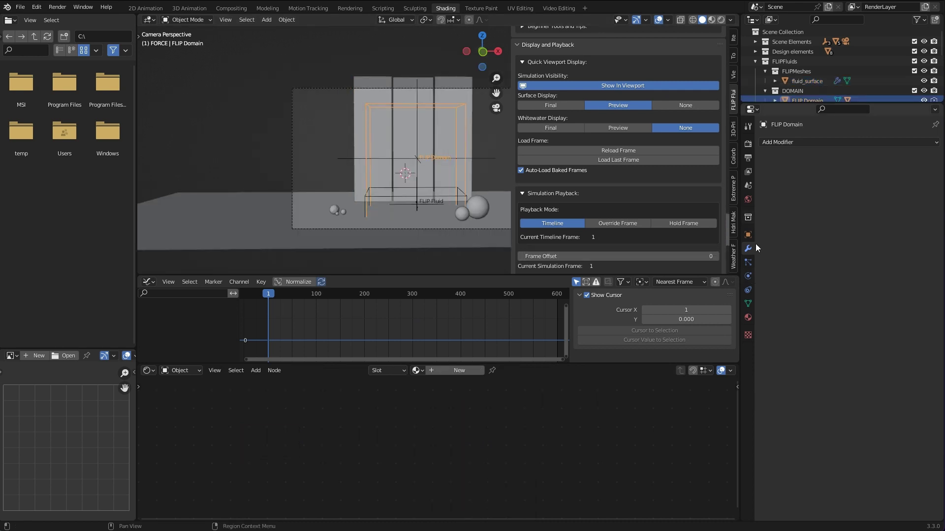
{"action": "left_click", "coordinate": [748, 276]}
{"action": "left_click", "coordinate": [815, 302]}
{"action": "key", "text": "Return"}
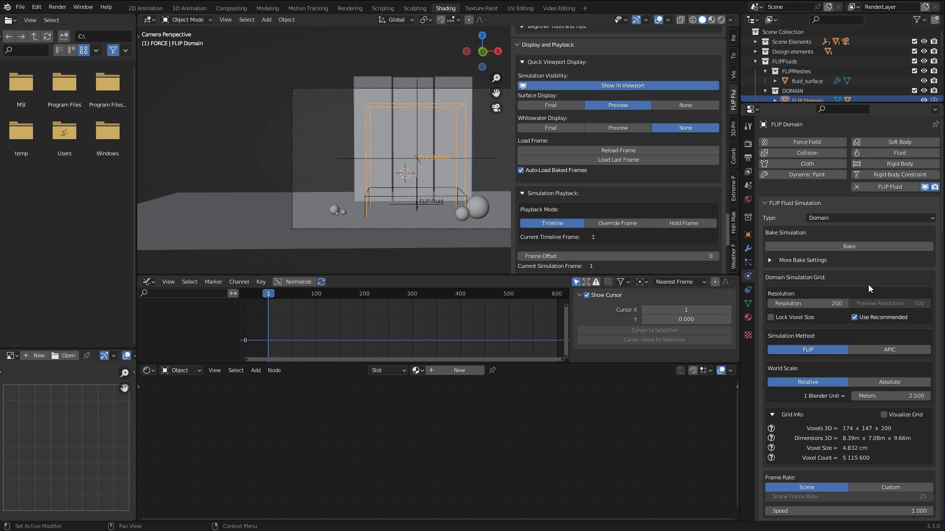
{"action": "scroll", "coordinate": [843, 367], "scroll_direction": "down", "scroll_amount": 8}
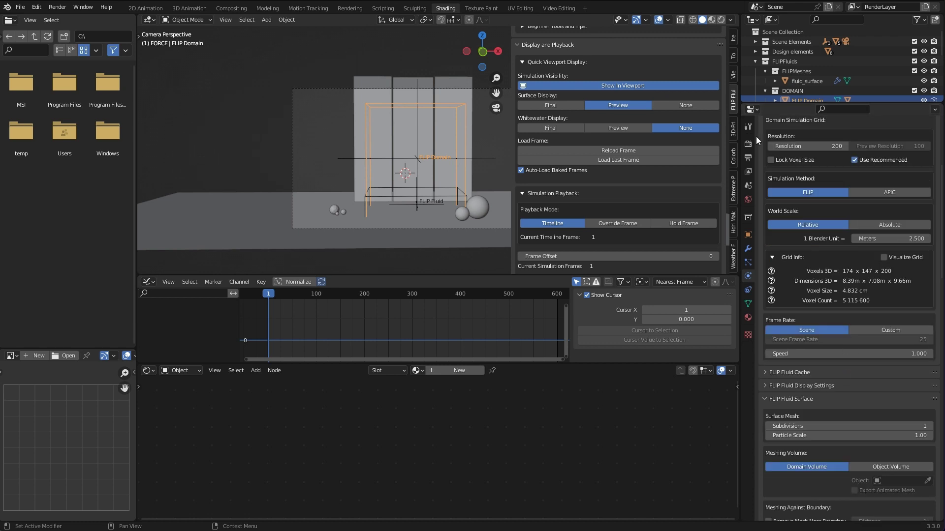
- Set the render output path to the ForecFields Transformations\Tutorial folder with the file name seq_transform_tuto_
{"action": "left_click", "coordinate": [748, 157]}
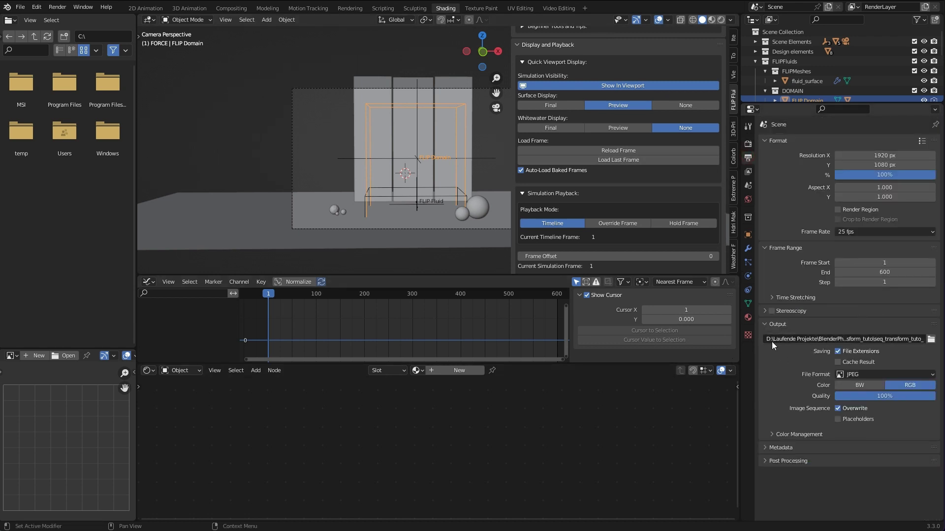
{"action": "left_click", "coordinate": [930, 339]}
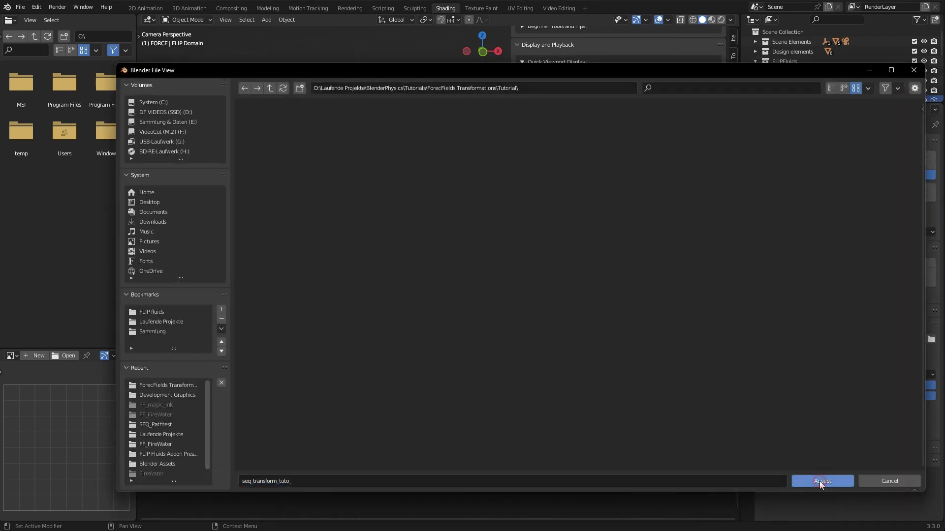
{"action": "left_click", "coordinate": [819, 481]}
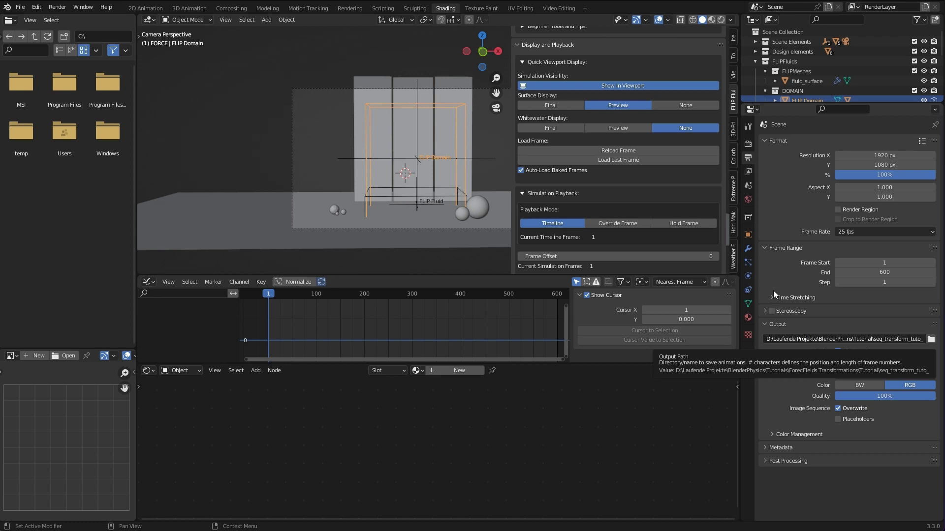
- Choose Batch as the Render After Bake mode and launch the command line bake
{"action": "scroll", "coordinate": [526, 164], "scroll_direction": "down", "scroll_amount": 10}
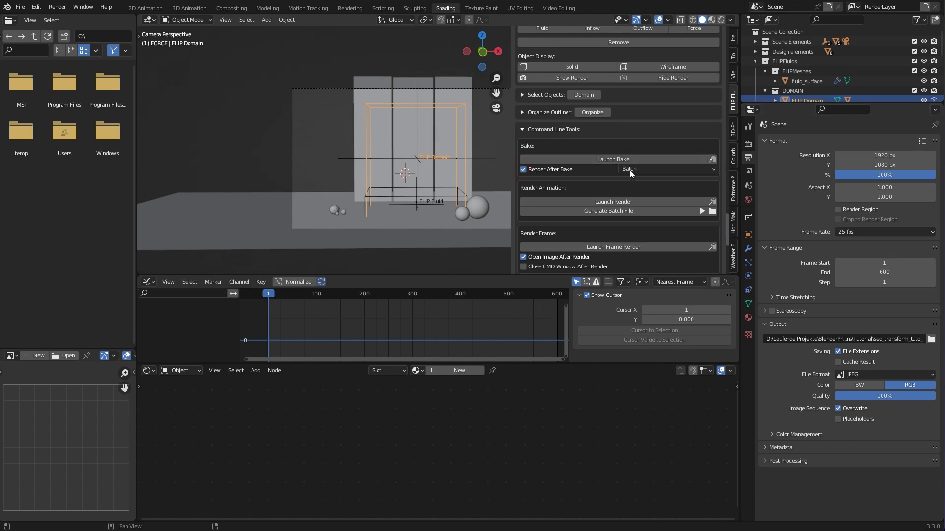
{"action": "left_click", "coordinate": [650, 169]}
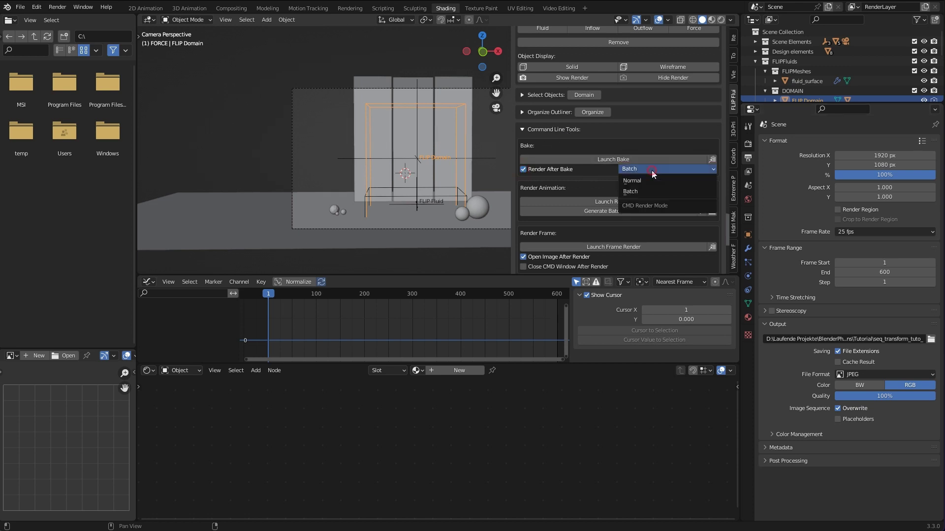
{"action": "left_click", "coordinate": [642, 193]}
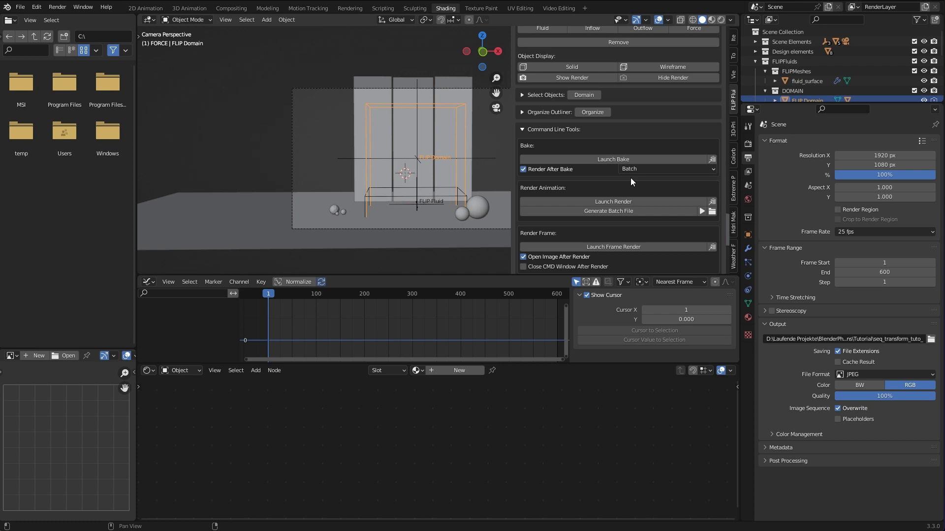
{"action": "left_click", "coordinate": [619, 159]}
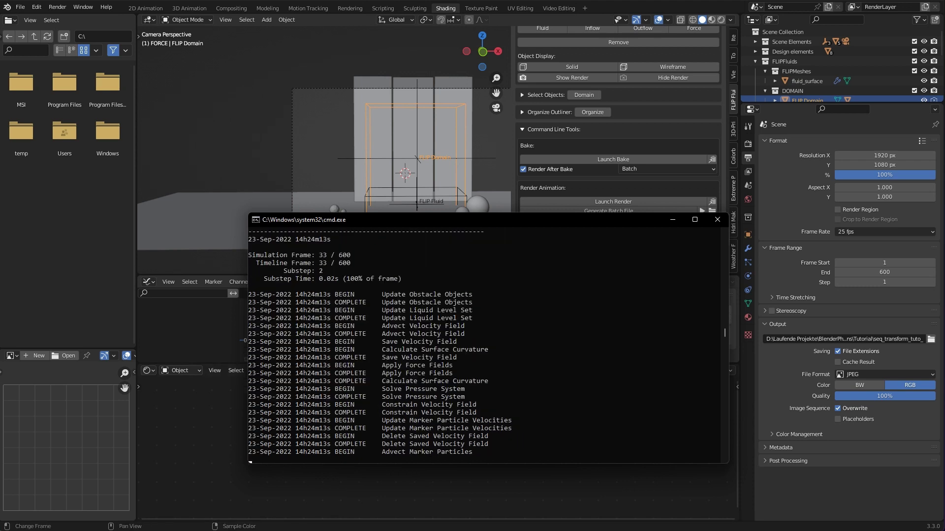
- Review the FLIP Fluids add-on preferences for re-launching the bake after a crash, and close the preferences
{"action": "left_click", "coordinate": [36, 7]}
{"action": "left_click", "coordinate": [60, 148]}
{"action": "left_click_drag", "start_coordinate": [90, 14], "coordinate": [498, 70]}
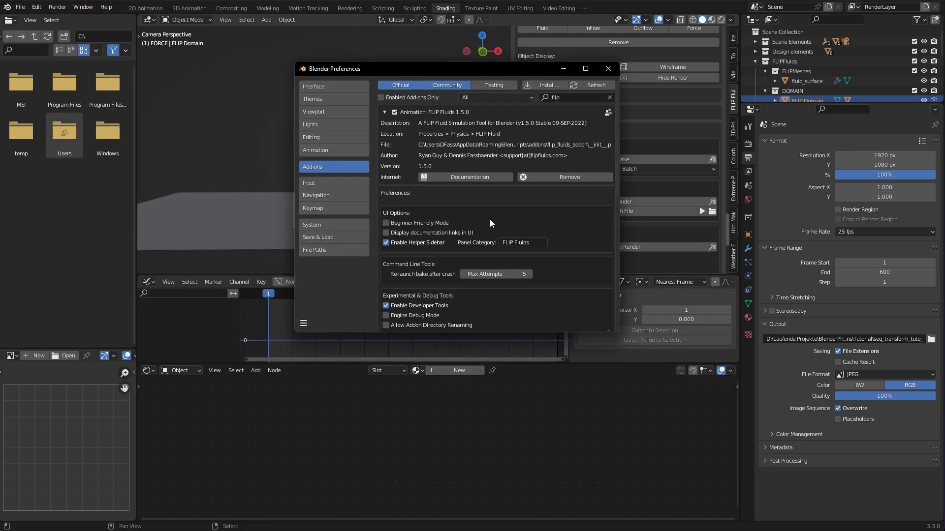
{"action": "scroll", "coordinate": [490, 222], "scroll_direction": "down", "scroll_amount": 3}
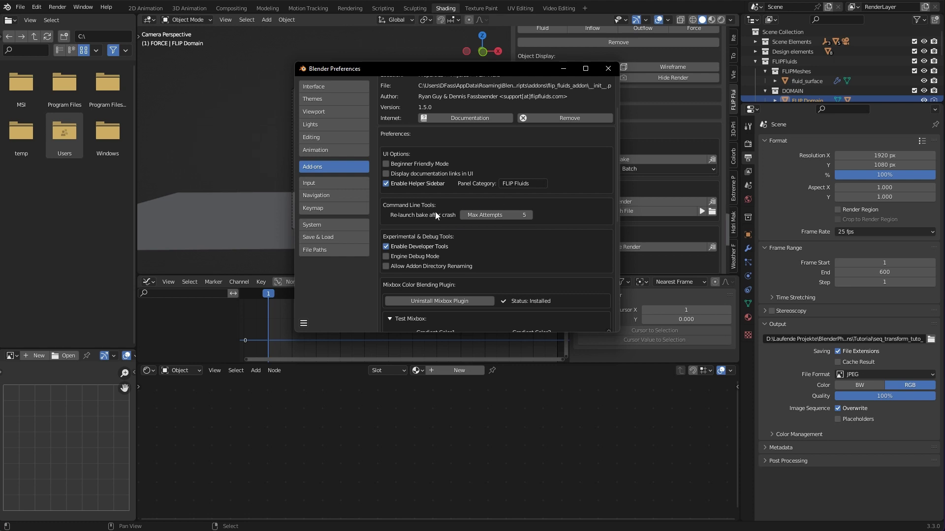
{"action": "left_click", "coordinate": [609, 67]}
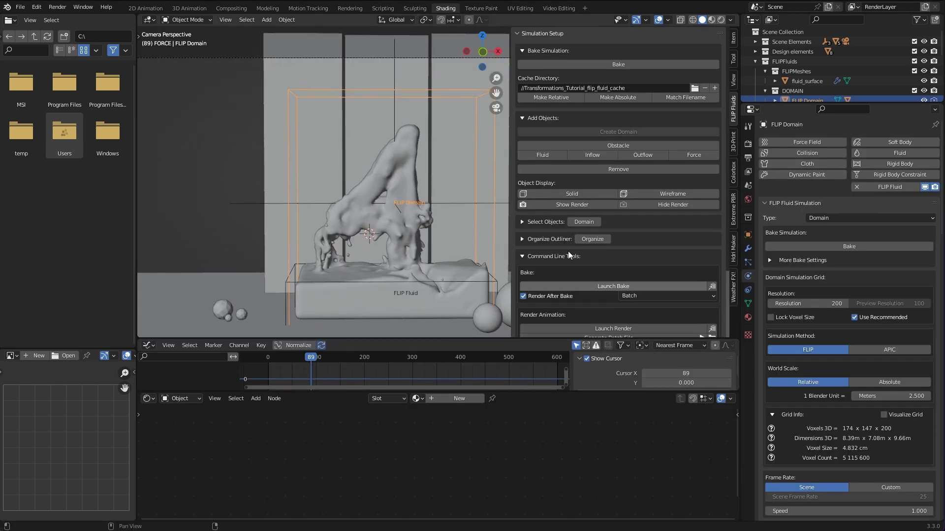
- Review the FLIP Fluids simulation setup, play the baked simulation and step back to frame 94
{"action": "scroll", "coordinate": [568, 251], "scroll_direction": "down", "scroll_amount": 4}
{"action": "scroll", "coordinate": [575, 236], "scroll_direction": "up", "scroll_amount": 2}
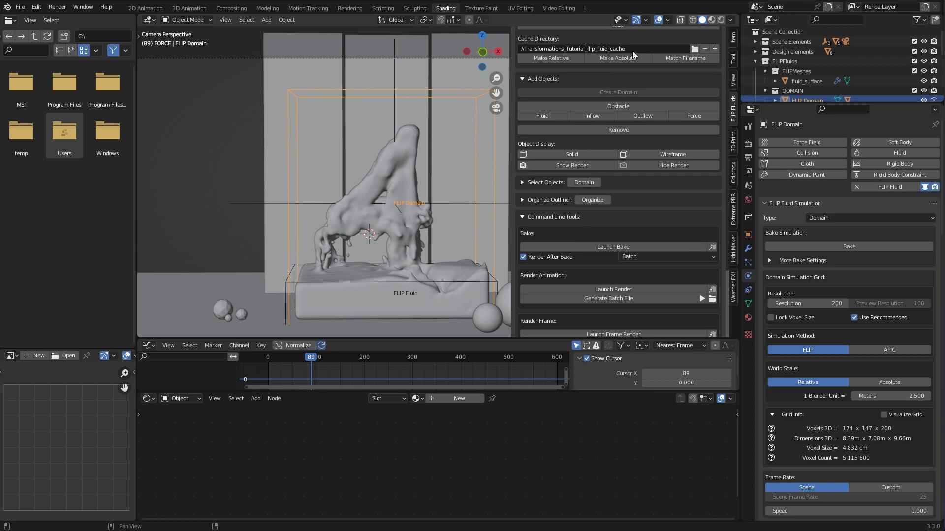
{"action": "scroll", "coordinate": [633, 51], "scroll_direction": "up", "scroll_amount": 2}
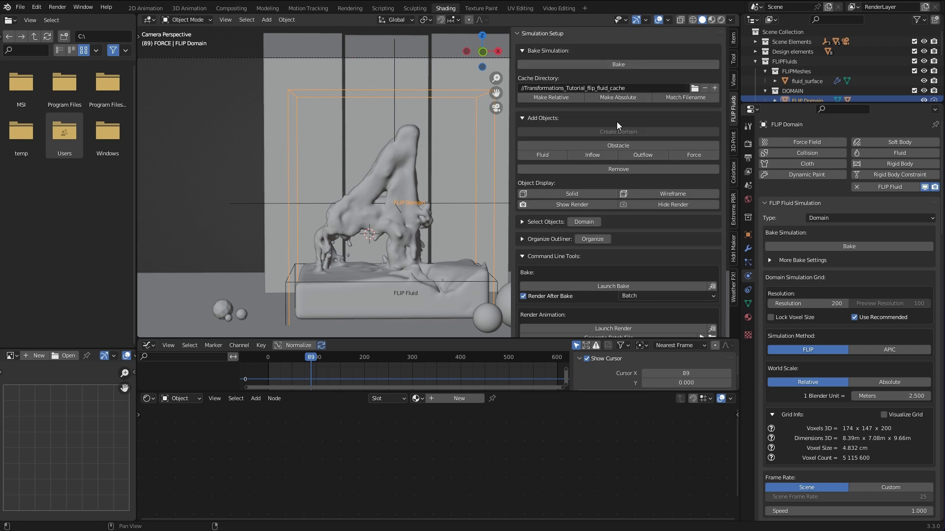
{"action": "key", "text": "space"}
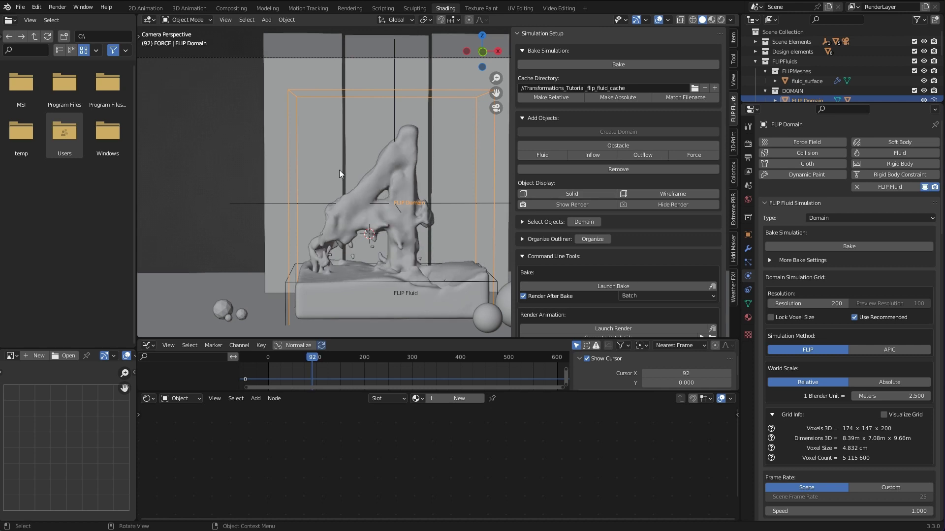
{"action": "key", "text": "Left"}
{"action": "key", "text": "Left"}
{"action": "key", "text": "Left"}
{"action": "key", "text": "Left"}
{"action": "key", "text": "Left"}
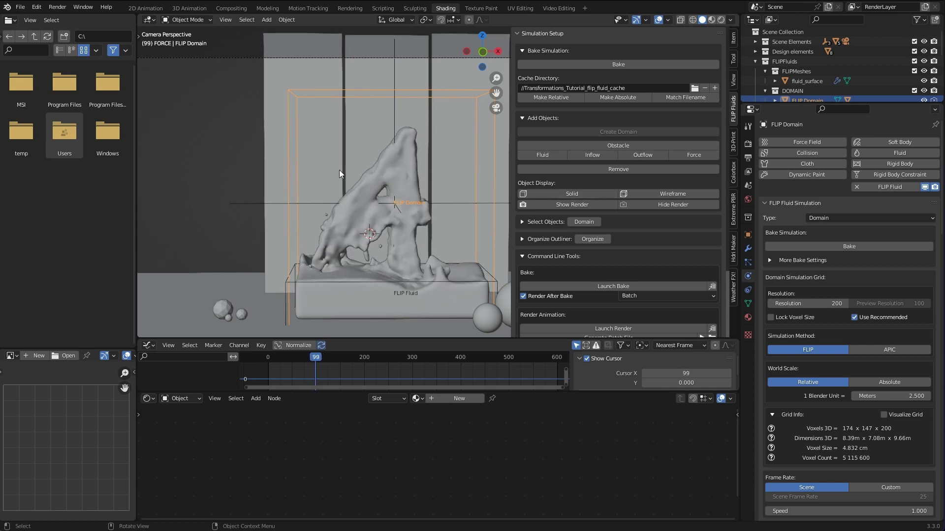
- Select the fluid_surface mesh and preview it with rendered viewport shading, inspecting the glowing number 4 up close
{"action": "left_click", "coordinate": [340, 216]}
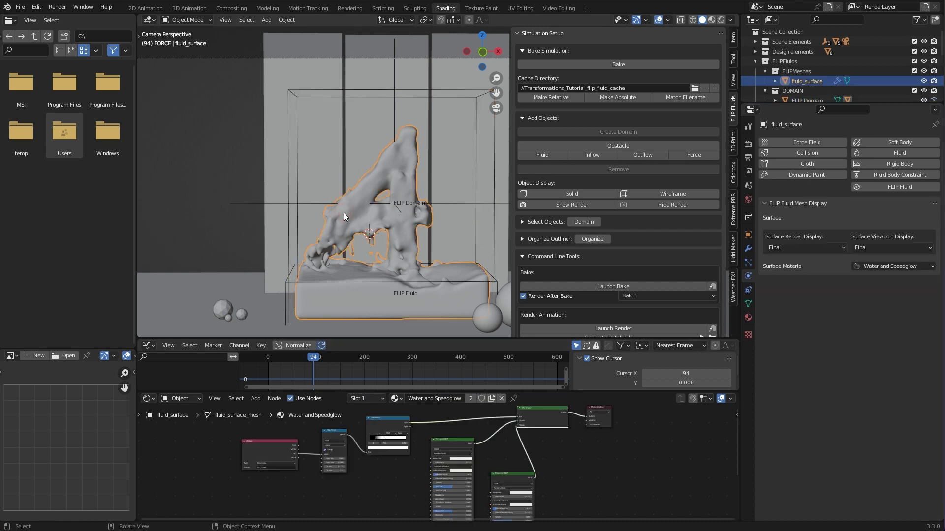
{"action": "left_click", "coordinate": [721, 19]}
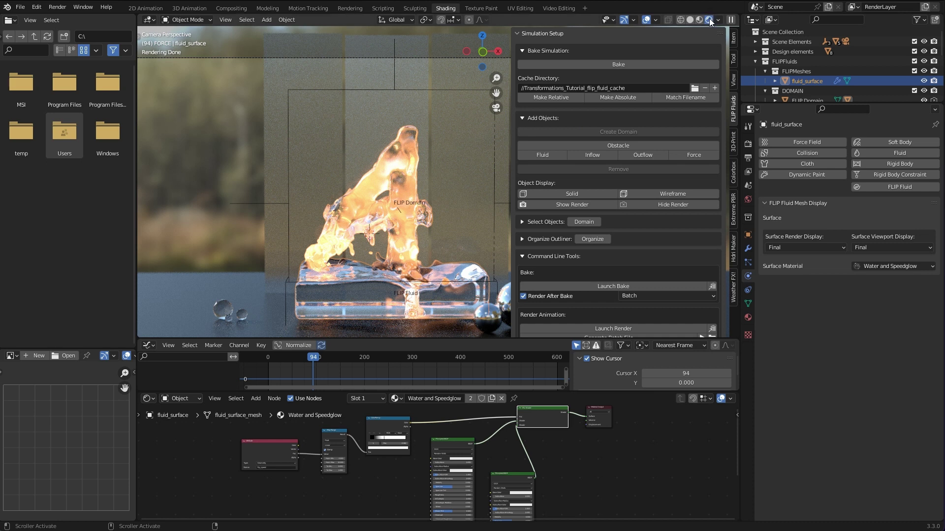
{"action": "scroll", "coordinate": [406, 237], "scroll_direction": "up", "scroll_amount": 3}
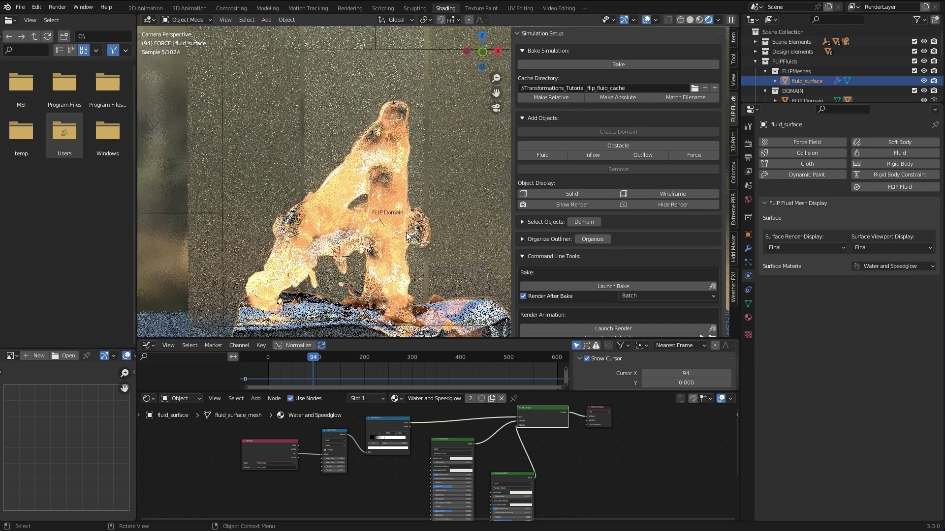
{"action": "middle_click_drag", "start_coordinate": [384, 280], "coordinate": [388, 208], "text": "shift"}
{"action": "scroll", "coordinate": [639, 233], "scroll_direction": "down", "scroll_amount": 4}
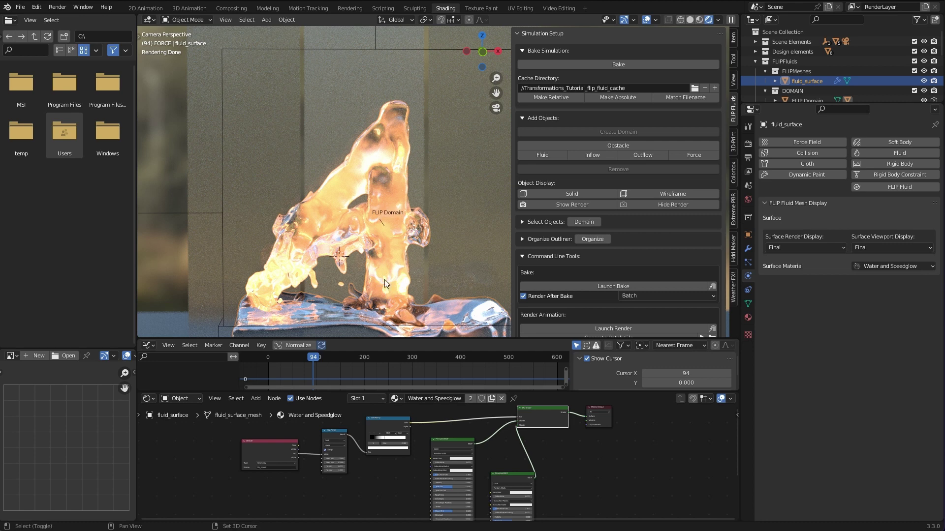
- Compare the Preview and Final surface displays of the fluid at frame 94, reloading the frame for each and ending on Final in camera view
{"action": "scroll", "coordinate": [639, 233], "scroll_direction": "down", "scroll_amount": 10}
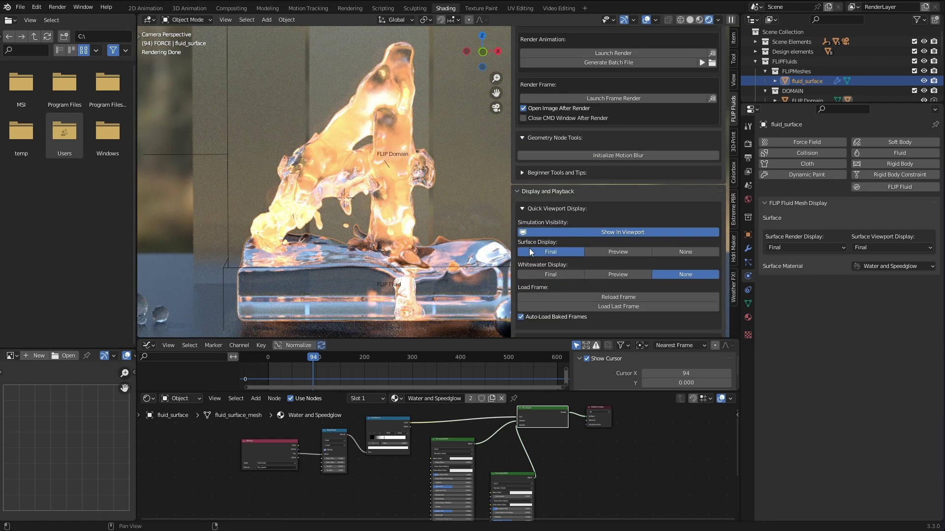
{"action": "left_click", "coordinate": [630, 251]}
{"action": "left_click", "coordinate": [621, 297]}
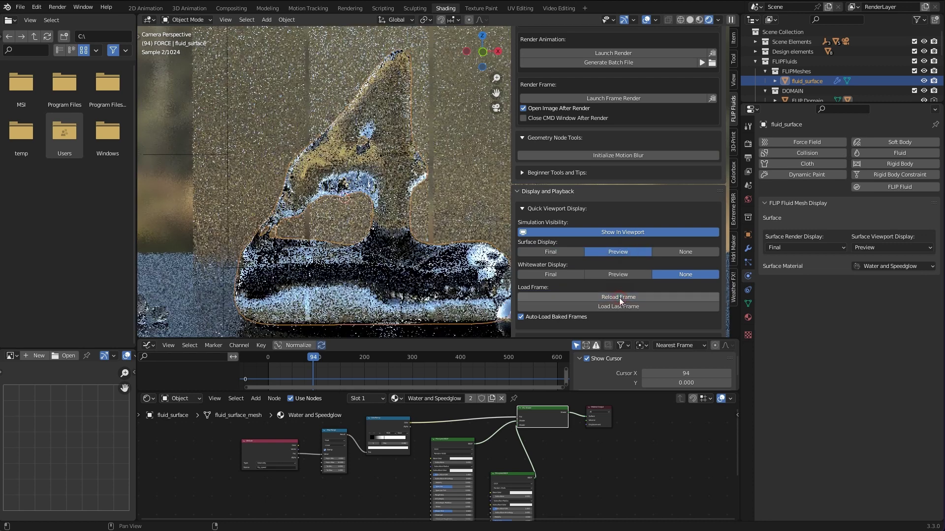
{"action": "middle_click_drag", "start_coordinate": [306, 178], "coordinate": [364, 193]}
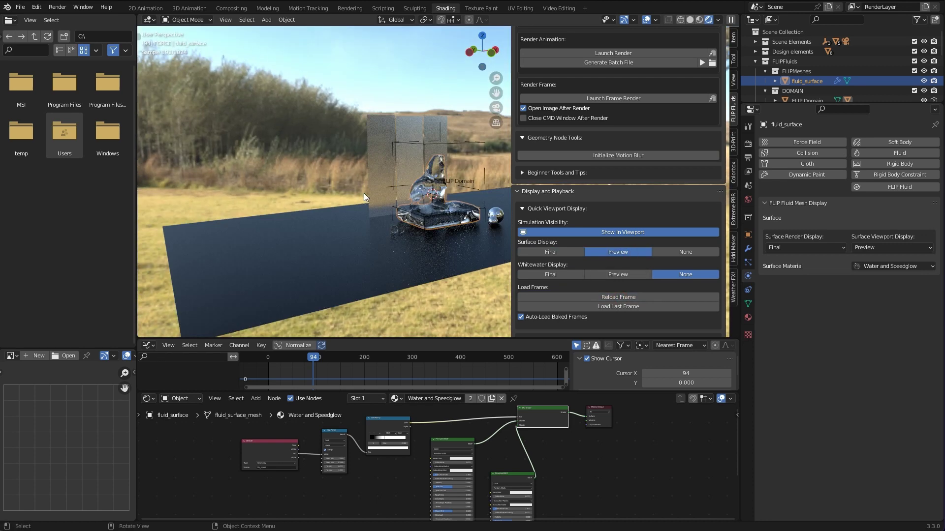
{"action": "key", "text": "KP_0"}
{"action": "left_click", "coordinate": [571, 251]}
{"action": "left_click", "coordinate": [611, 298]}
- Move the white stop of the Water and Speedglow color ramp to position 0.564 and inspect the glow in the rendered view
{"action": "scroll", "coordinate": [364, 451], "scroll_direction": "up", "scroll_amount": 5}
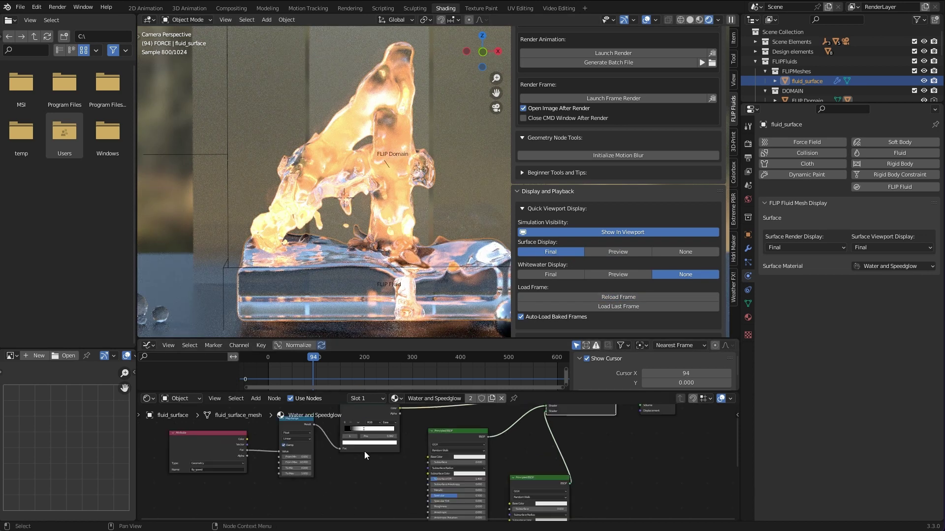
{"action": "middle_click_drag", "start_coordinate": [385, 470], "coordinate": [405, 477]}
{"action": "left_click_drag", "start_coordinate": [359, 451], "coordinate": [400, 443]}
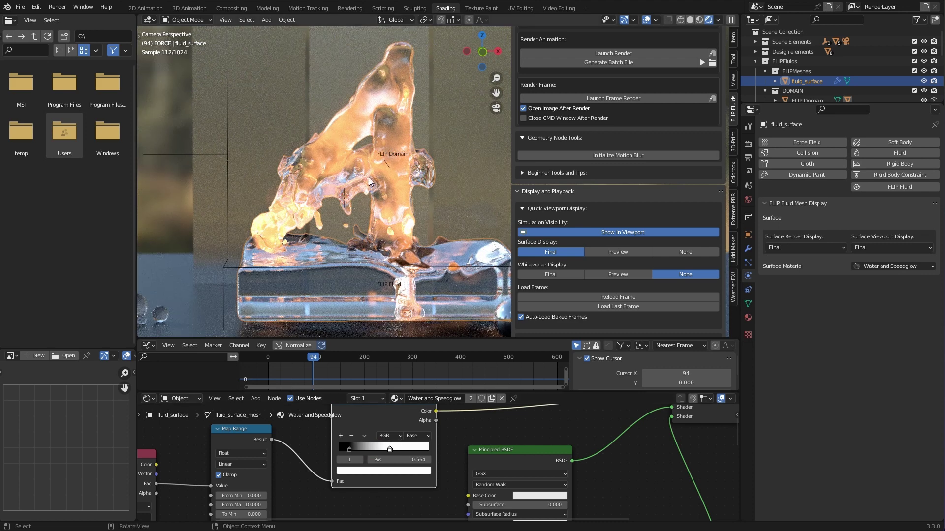
{"action": "scroll", "coordinate": [329, 252], "scroll_direction": "down", "scroll_amount": 3}
{"action": "scroll", "coordinate": [331, 231], "scroll_direction": "up", "scroll_amount": 5}
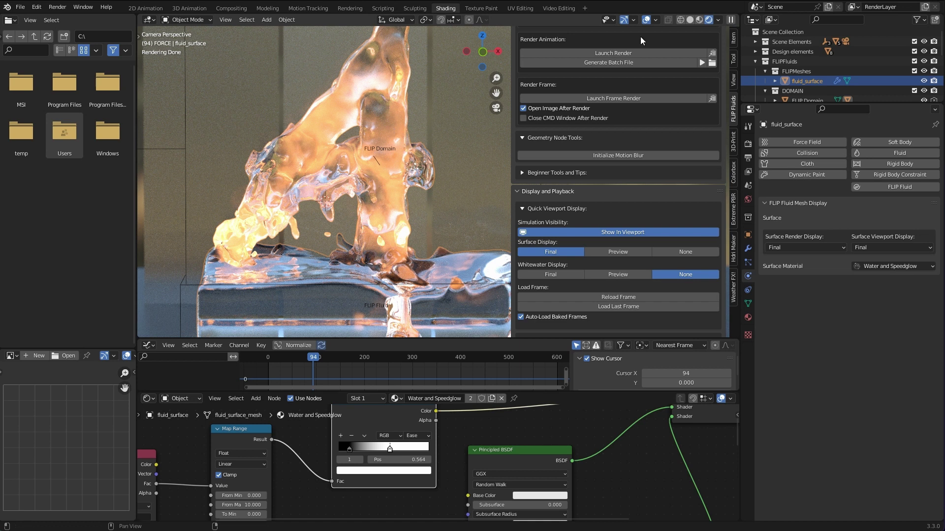
- Return the viewport to solid shading and render frame 94 as a still image
{"action": "left_click", "coordinate": [690, 20]}
{"action": "scroll", "coordinate": [500, 164], "scroll_direction": "down", "scroll_amount": 3}
{"action": "scroll", "coordinate": [490, 172], "scroll_direction": "up", "scroll_amount": 2}
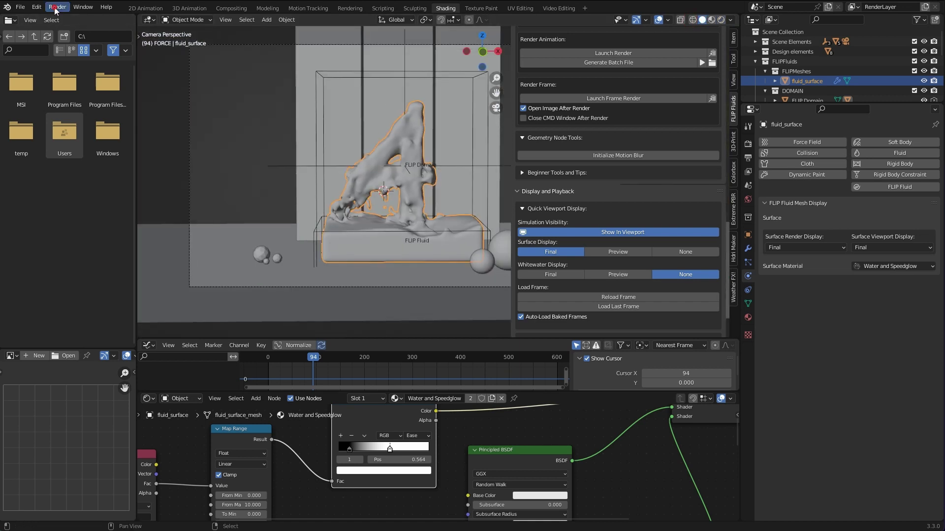
{"action": "left_click", "coordinate": [57, 7]}
{"action": "left_click", "coordinate": [69, 17]}
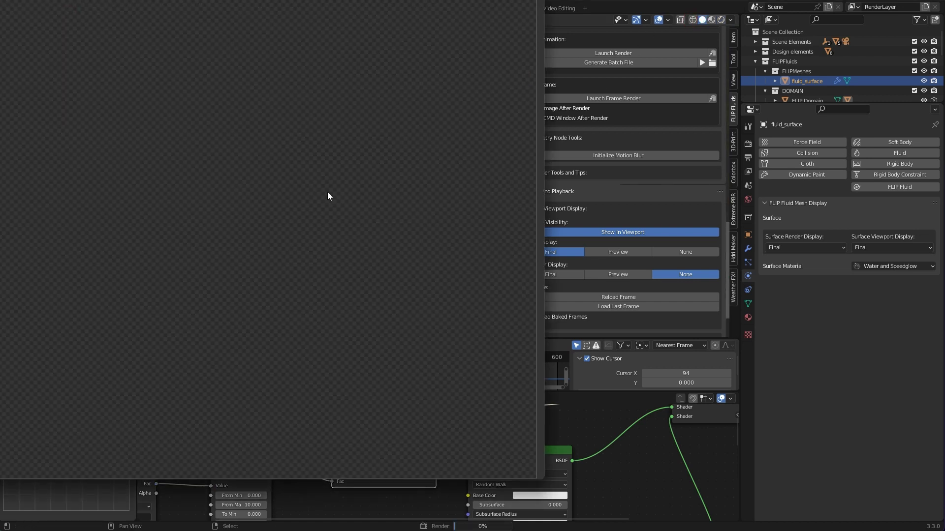